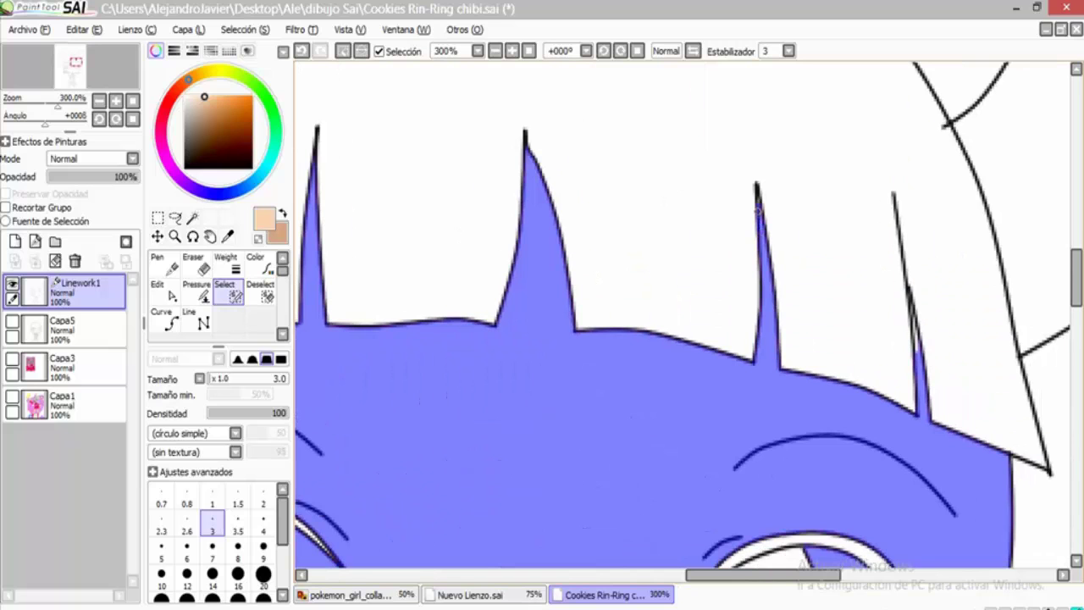
Add a new layer above Capa5 and fill the selected face, arm and leg areas with the light skin tone.
scroll(917, 354, "down", 5)
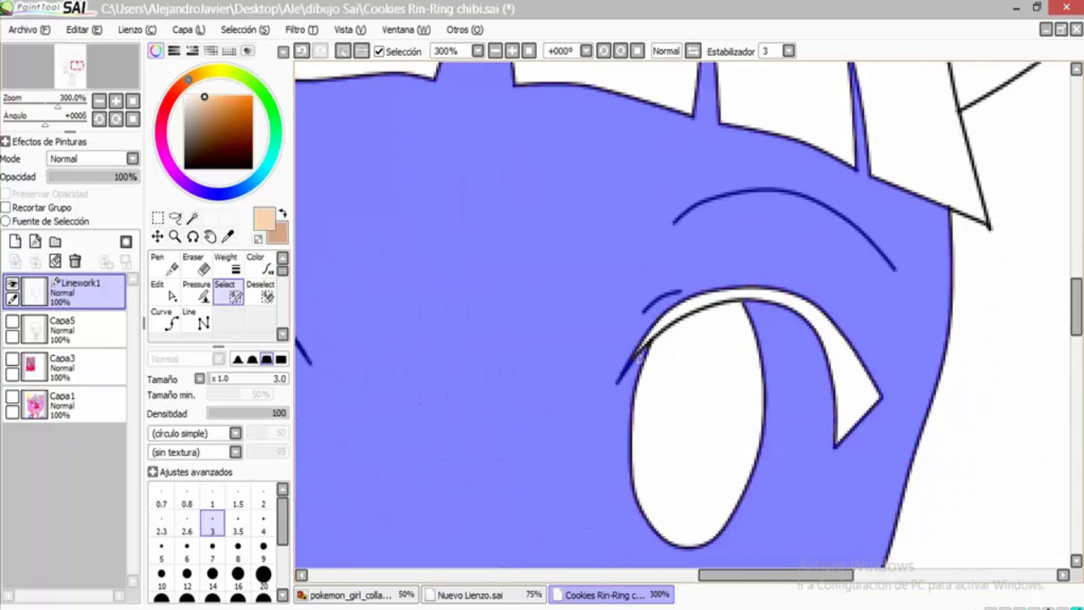
scroll(732, 405, "down", 5)
scroll(682, 315, "down", 5)
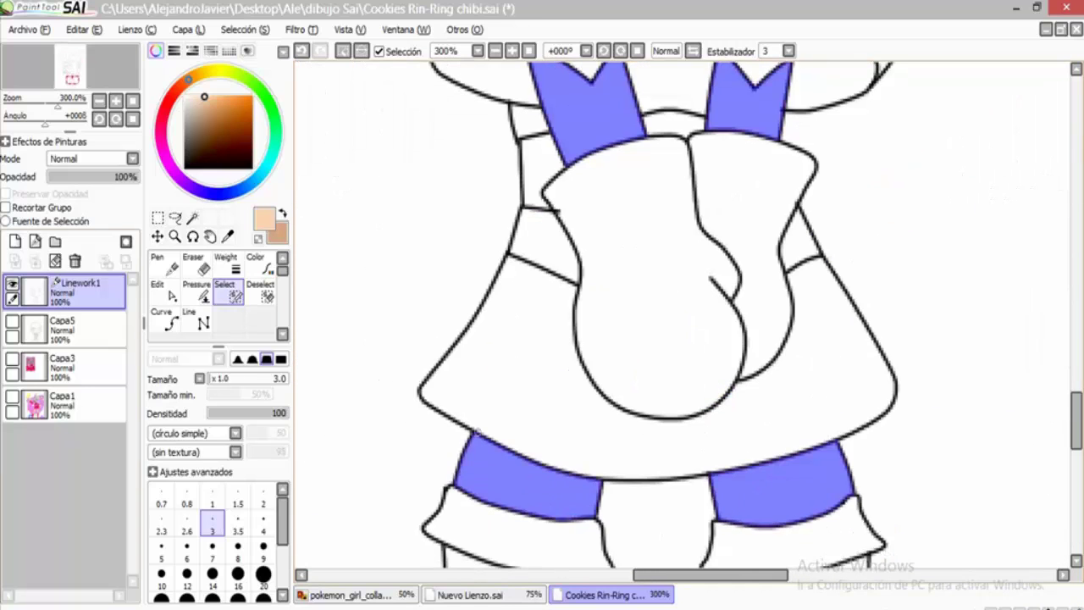
left_click(64, 330)
left_click(14, 240)
left_click(525, 479)
left_click(779, 482)
scroll(681, 313, "up", 5)
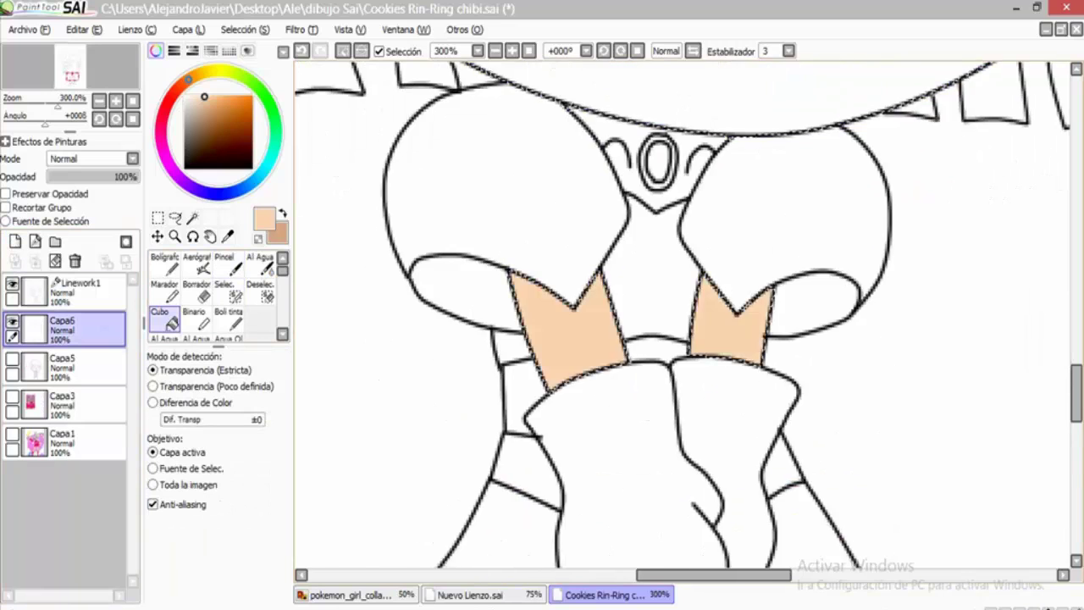
left_click(677, 237)
Compare the linework with the Capa5 sketch by toggling the visibility of Linework1, Capa6 and Capa5.
key("minus")
key("minus")
key("minus")
key("minus")
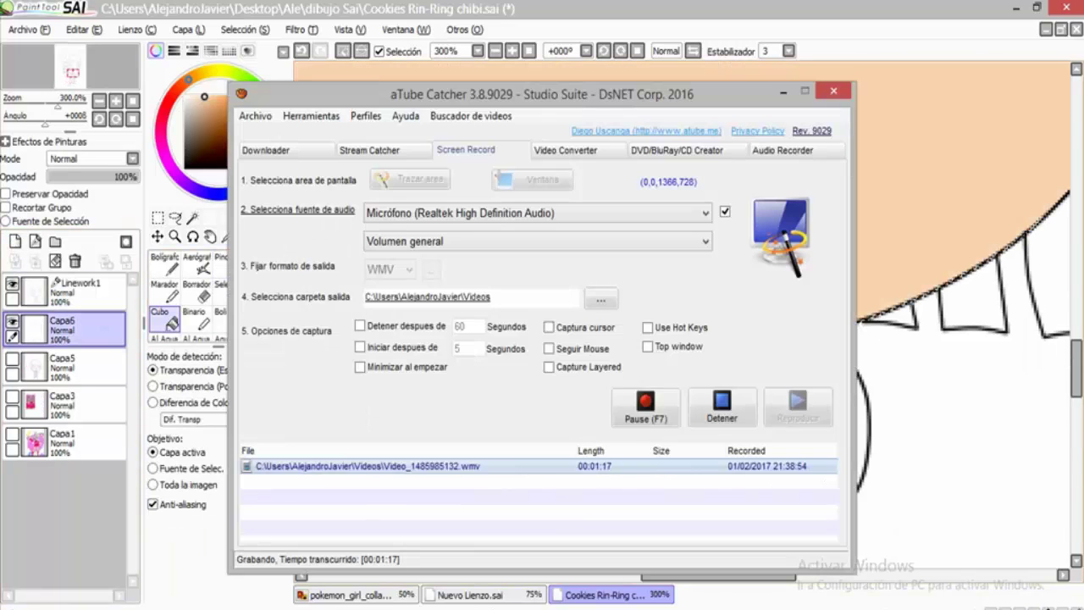
left_click(12, 321)
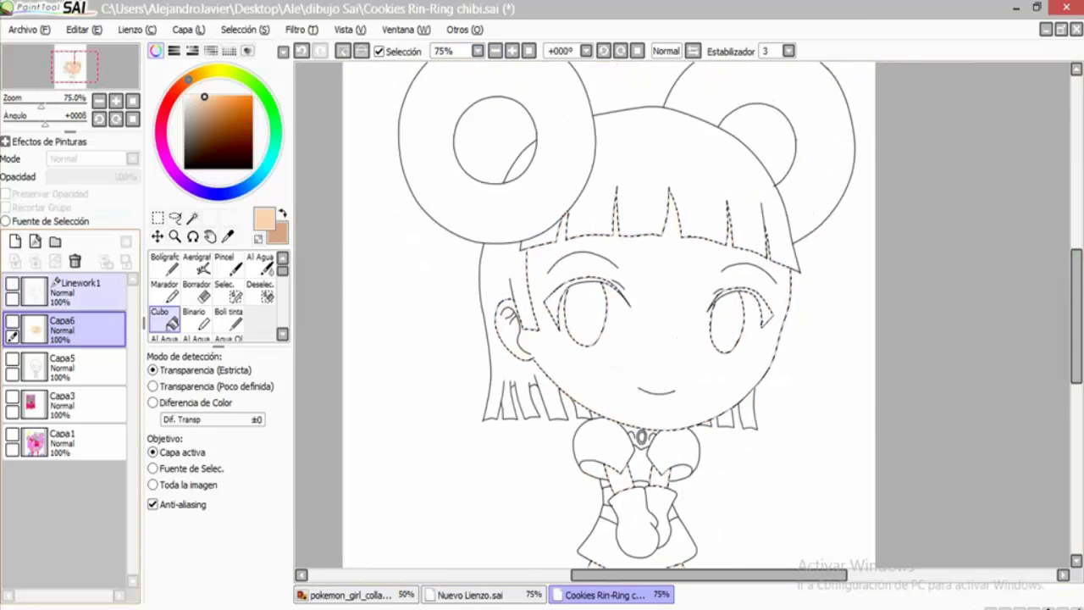
left_click(11, 283)
left_click(12, 358)
scroll(584, 313, "down", 5)
scroll(546, 292, "up", 2)
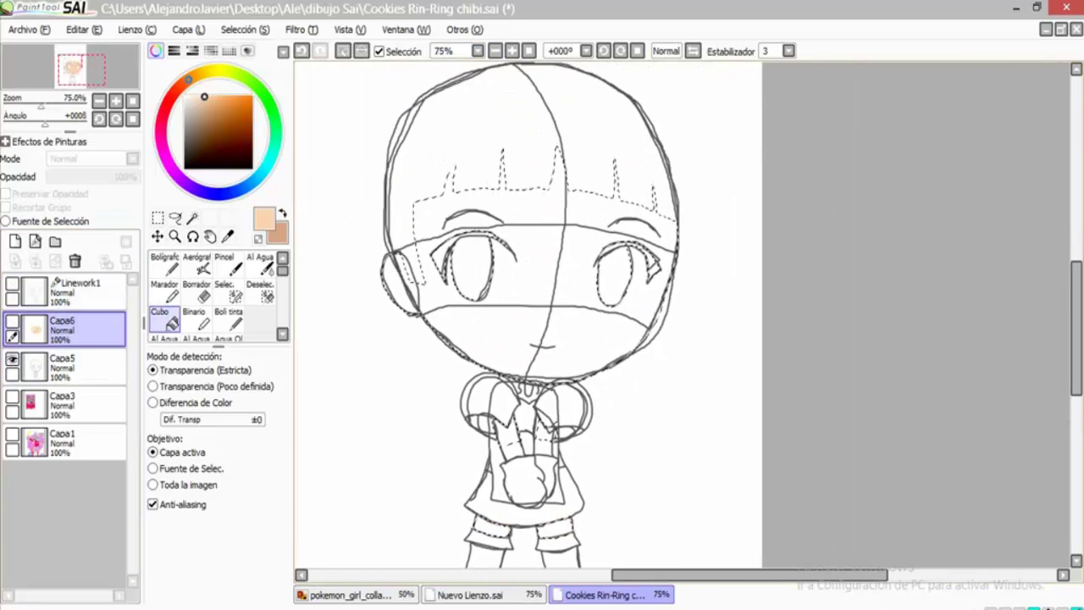
key("minus")
left_click(12, 283)
left_click(12, 358)
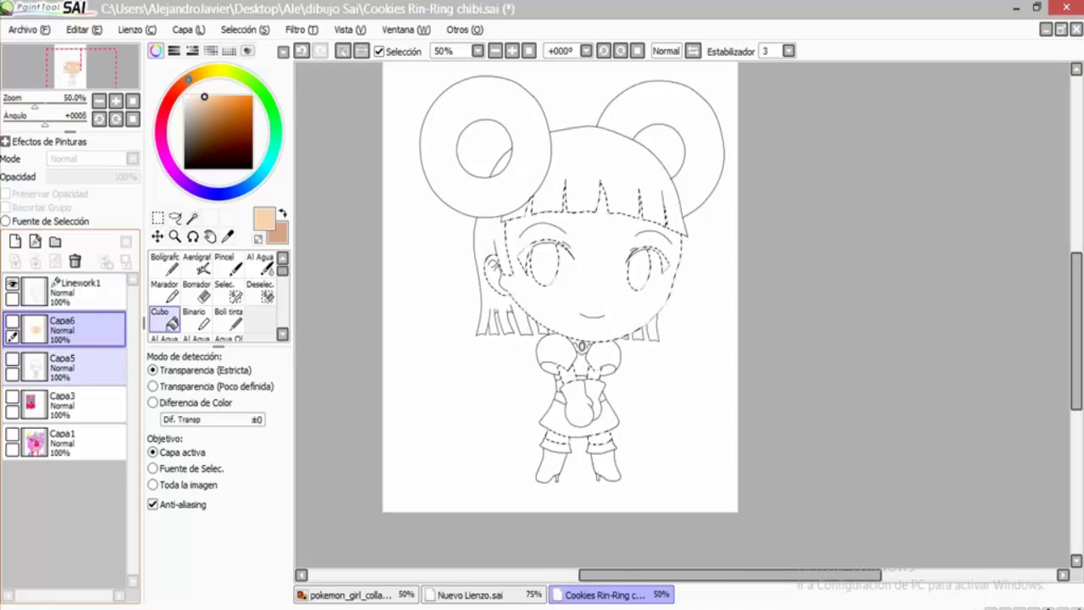
left_click(12, 321)
Airbrush darker skin shadows onto the arms at size 14 and the upper legs at size 20.
key("plus")
key("plus")
key("plus")
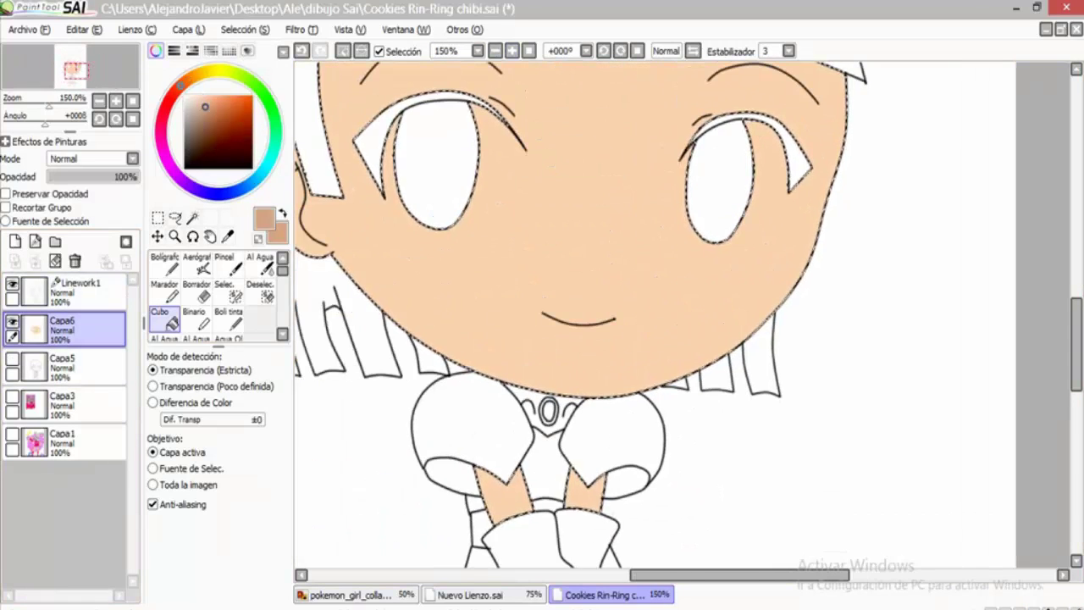
key("v")
scroll(655, 314, "down", 3)
key("plus")
key("plus")
key("bracketleft")
key("bracketleft")
key("bracketleft")
key("bracketleft")
key("bracketleft")
key("bracketleft")
key("bracketleft")
left_click_drag(375, 363, 343, 352)
left_click_drag(348, 409, 491, 330)
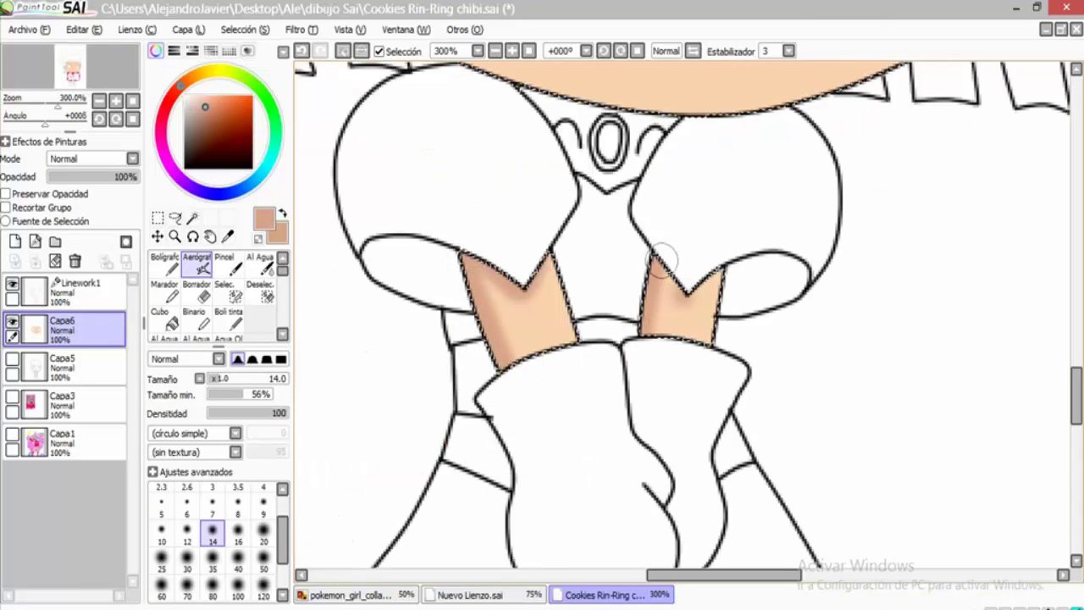
scroll(476, 268, "down", 5)
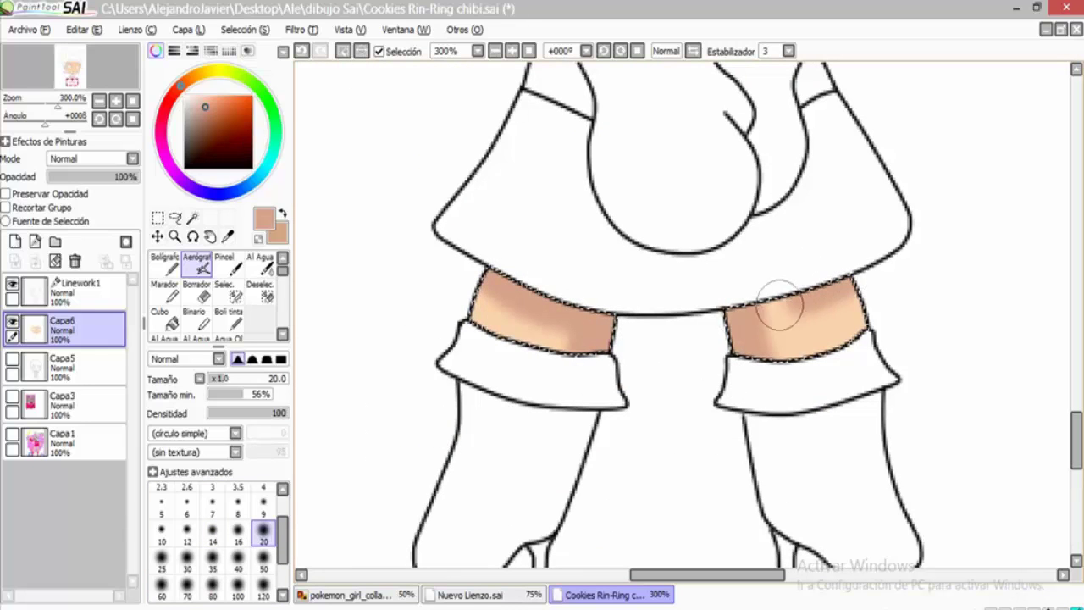
Airbrush a darker shadow along the ear and lower face edge at size 50, softening it with the light skin tone.
scroll(747, 297, "up", 10)
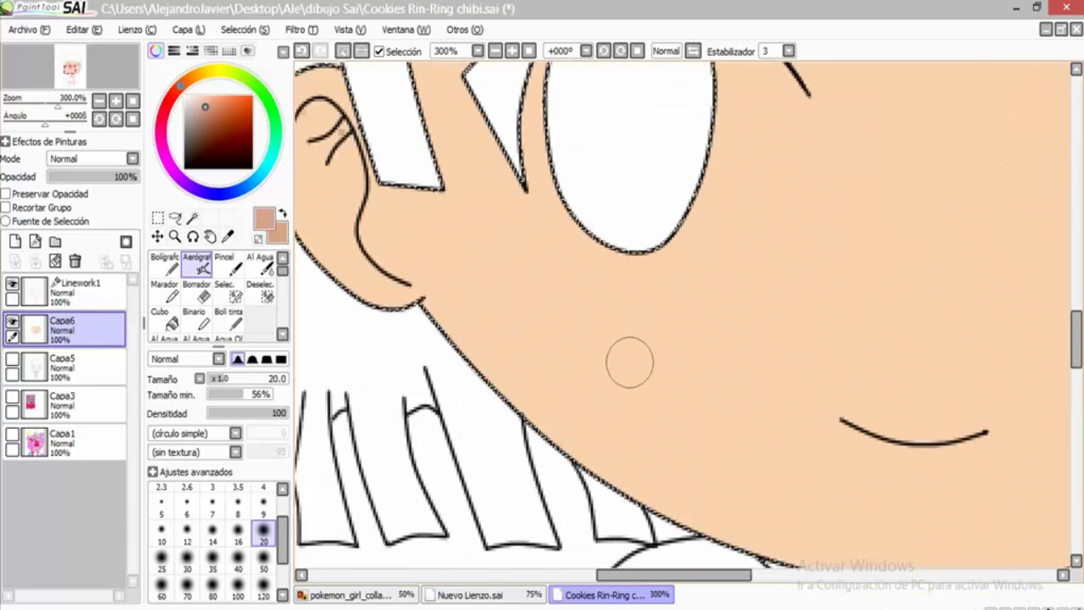
key("minus")
key("minus")
key("bracketright")
key("bracketright")
key("bracketright")
key("bracketright")
key("bracketright")
mouse_move(508, 203)
left_mouse_down()
mouse_move(584, 331)
mouse_move(796, 457)
left_mouse_up()
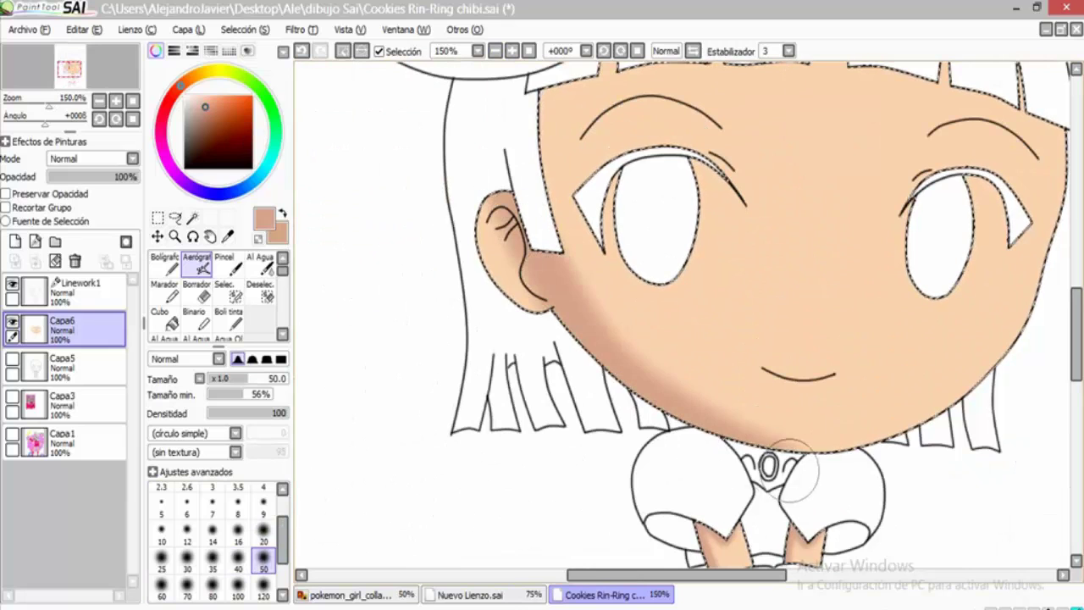
left_click(689, 322, "alt")
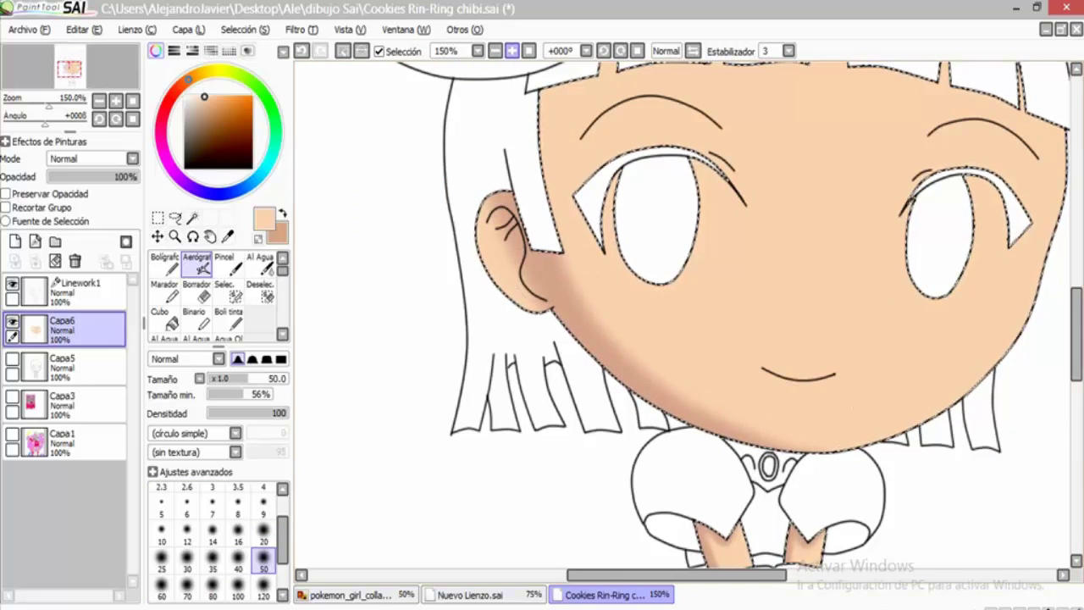
Shade the inner folds of the ear with the darker skin tone using the Airbrush at size 14.
key("plus")
key("plus")
key("plus")
key("bracketleft")
key("bracketleft")
key("bracketleft")
key("bracketleft")
key("bracketleft")
key("bracketleft")
key("bracketleft")
mouse_move(476, 100)
left_mouse_down()
mouse_move(433, 161)
mouse_move(440, 148)
mouse_move(498, 203)
mouse_move(525, 334)
left_mouse_up()
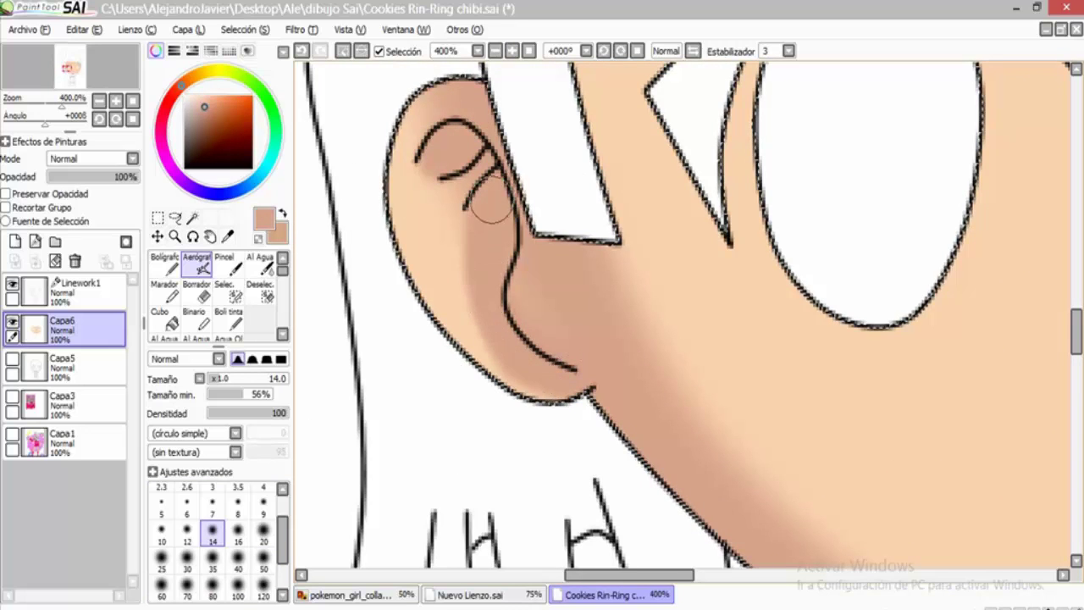
Airbrush a darker skin shadow across the forehead beneath the fringe at size 50.
scroll(491, 204, "up", 10)
key("minus")
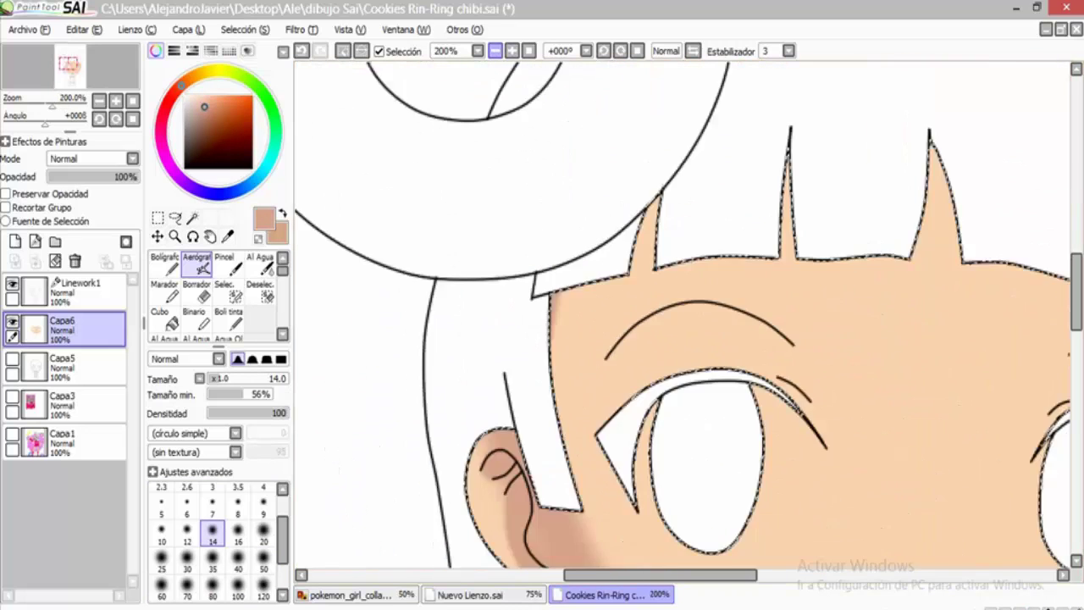
key("minus")
key("bracketright")
key("bracketright")
key("bracketright")
key("bracketright")
key("bracketright")
key("bracketright")
key("bracketright")
left_click_drag(667, 282, 405, 330)
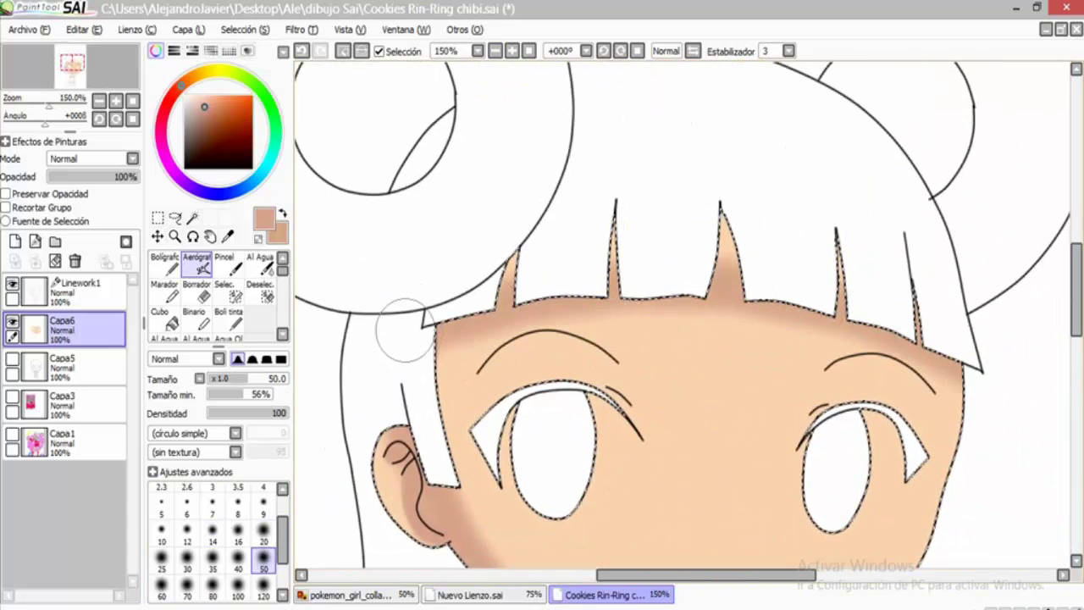
Lighten the skin in the fringe gaps with the light skin tone using the Airbrush at size 14.
key("plus")
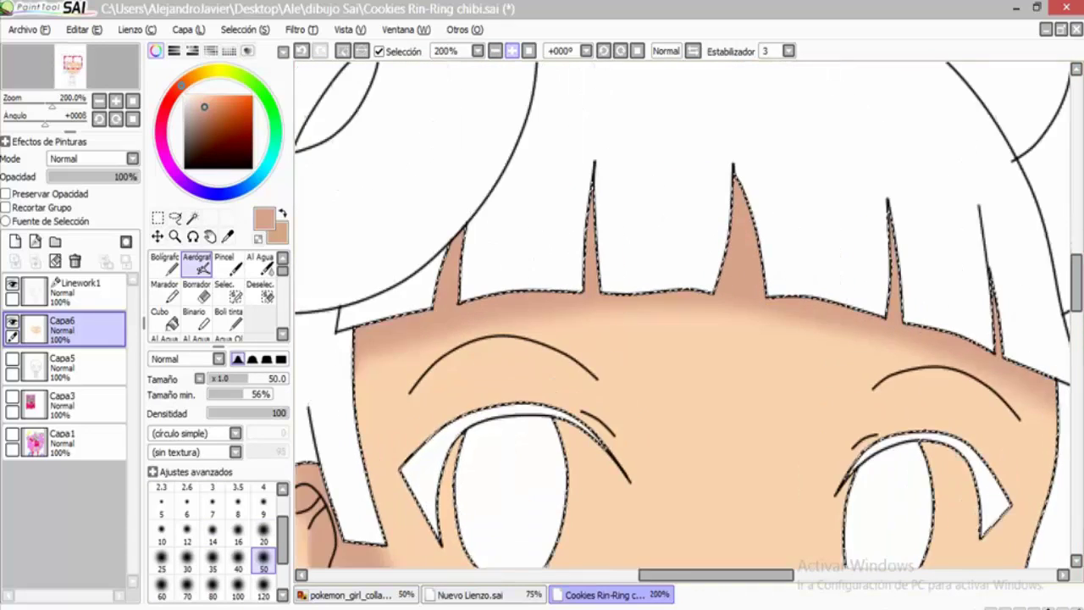
key("plus")
key("plus")
left_click(717, 351, "alt")
key("bracketleft")
key("bracketleft")
key("bracketleft")
key("bracketleft")
key("bracketleft")
key("bracketleft")
key("bracketleft")
scroll(720, 322, "up", 1)
mouse_move(730, 245)
left_mouse_down()
mouse_move(724, 297)
mouse_move(754, 340)
left_mouse_up()
scroll(783, 403, "left", 3)
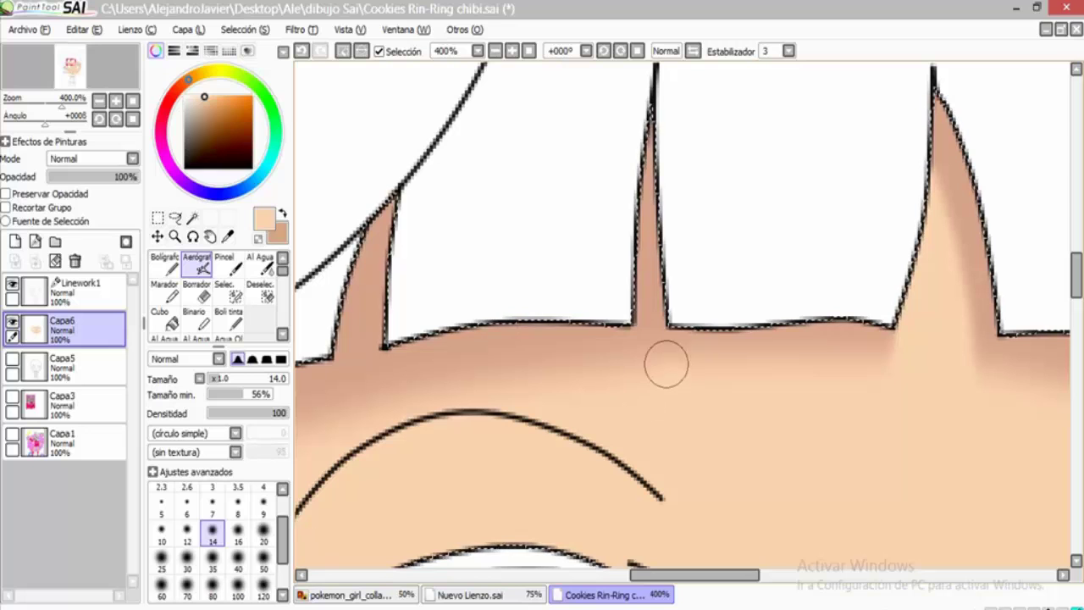
scroll(657, 410, "left", 3)
left_click_drag(580, 190, 593, 339)
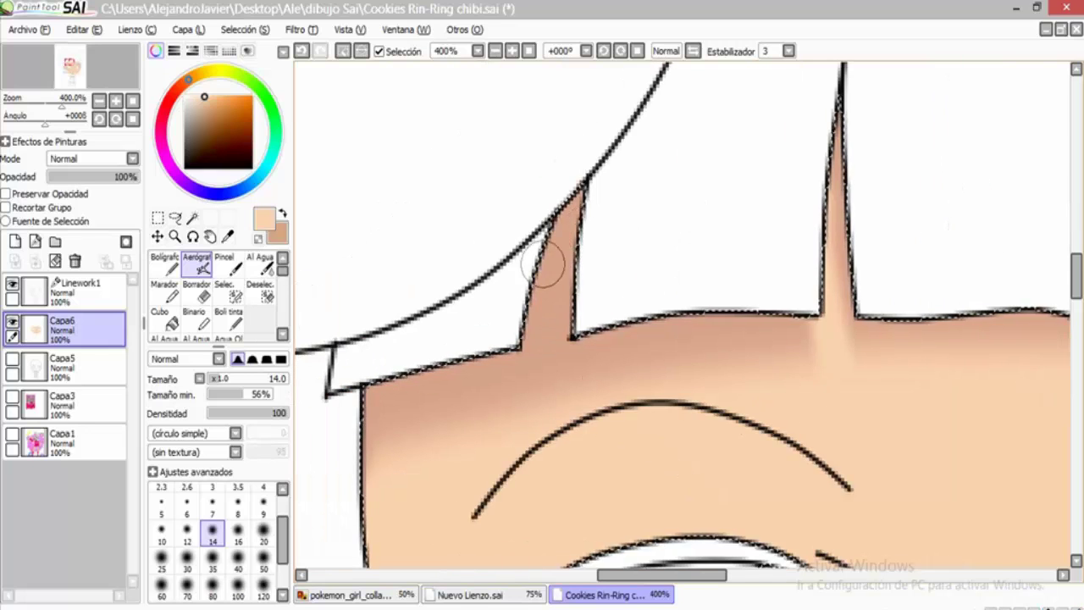
scroll(592, 338, "up", 1)
left_click_drag(532, 241, 515, 421)
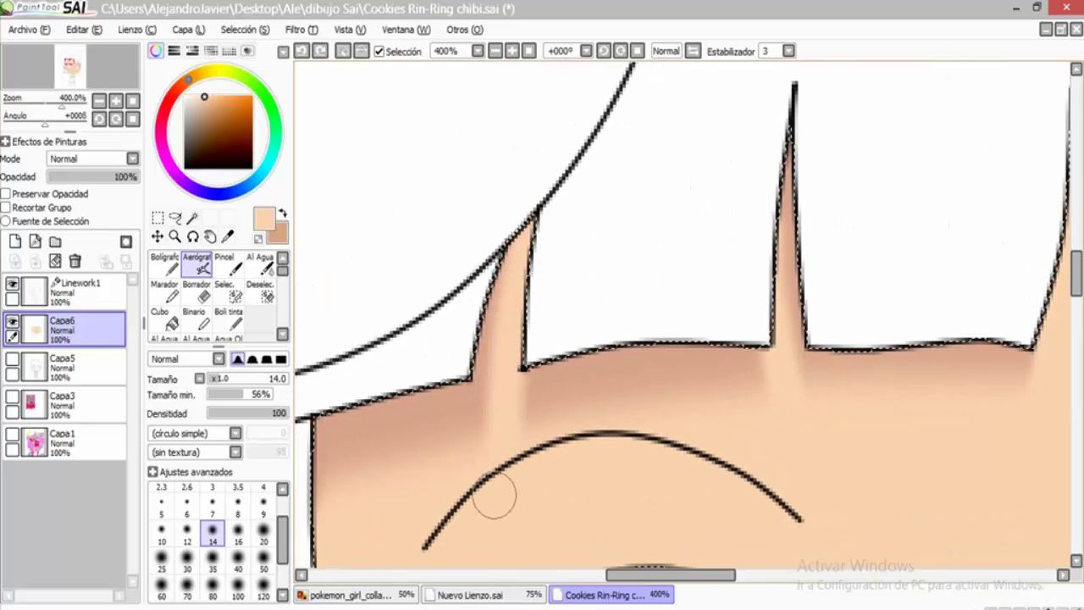
scroll(496, 496, "down", 4)
scroll(571, 234, "up", 3)
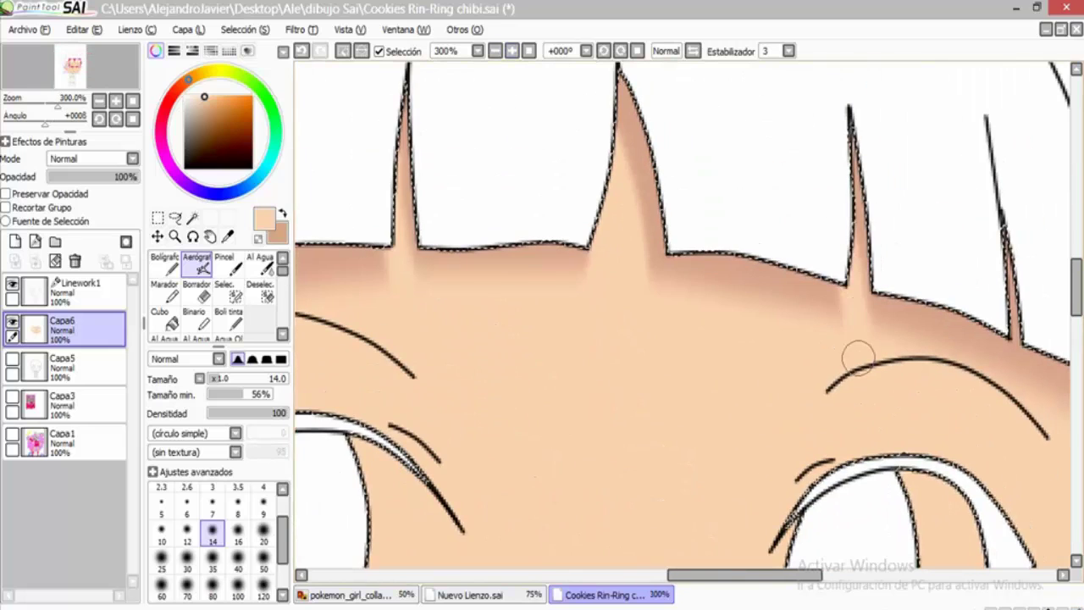
Reduce the Airbrush to size 7 and lighten the skin below the narrow fringe gap above the right eye.
key("bracketleft")
key("bracketleft")
key("bracketleft")
key("bracketleft")
key("bracketleft")
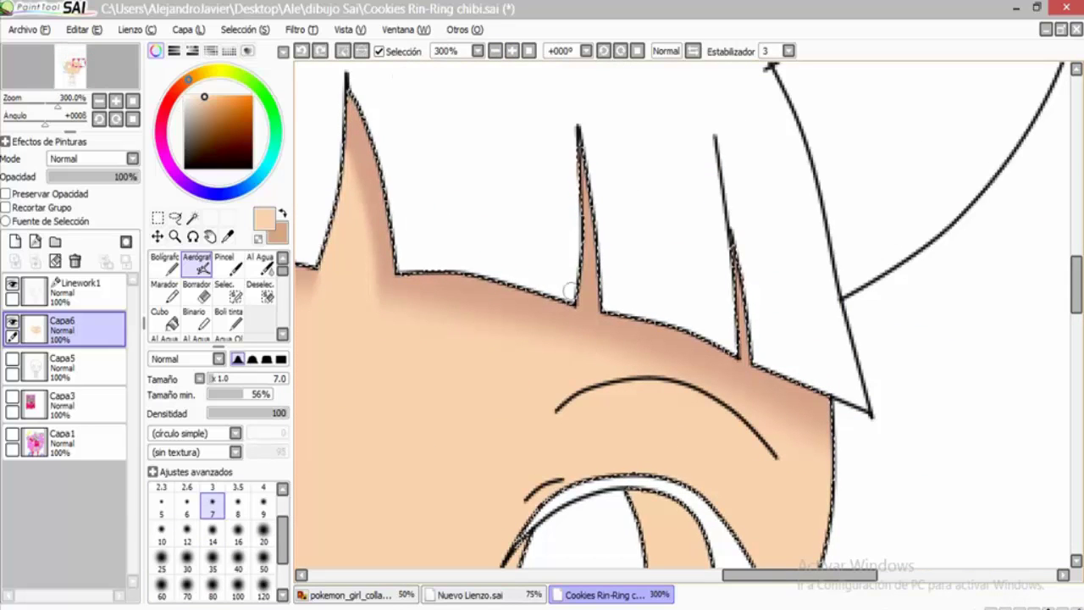
left_click_drag(574, 343, 576, 309)
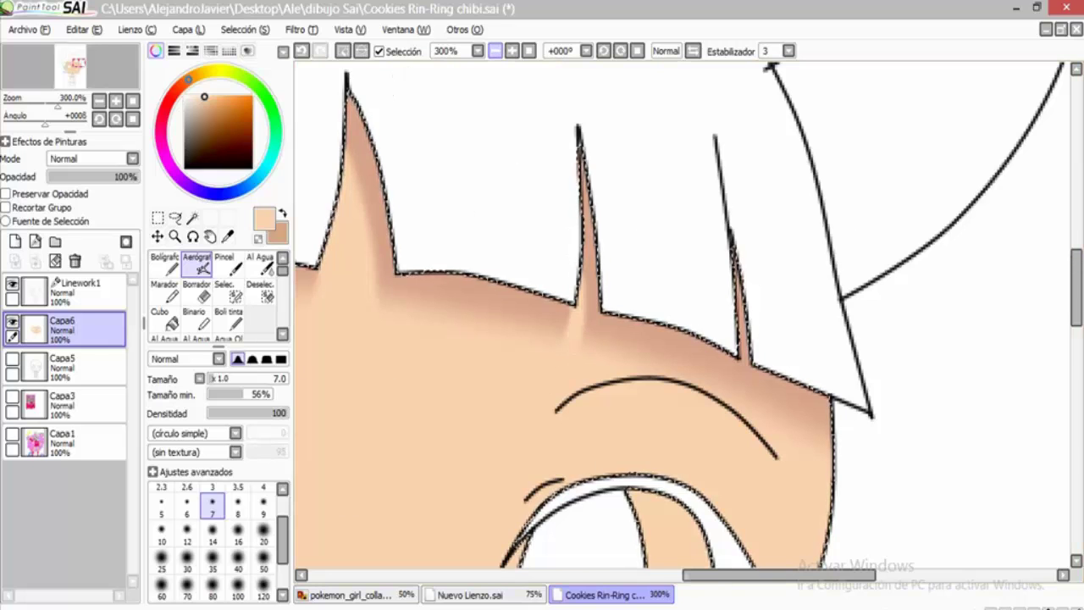
Shade the small crease beside the inner corner of each eye with the darker skin tone at size 7.
scroll(476, 144, "down", 4)
scroll(476, 144, "up", 1)
scroll(646, 185, "up", 3)
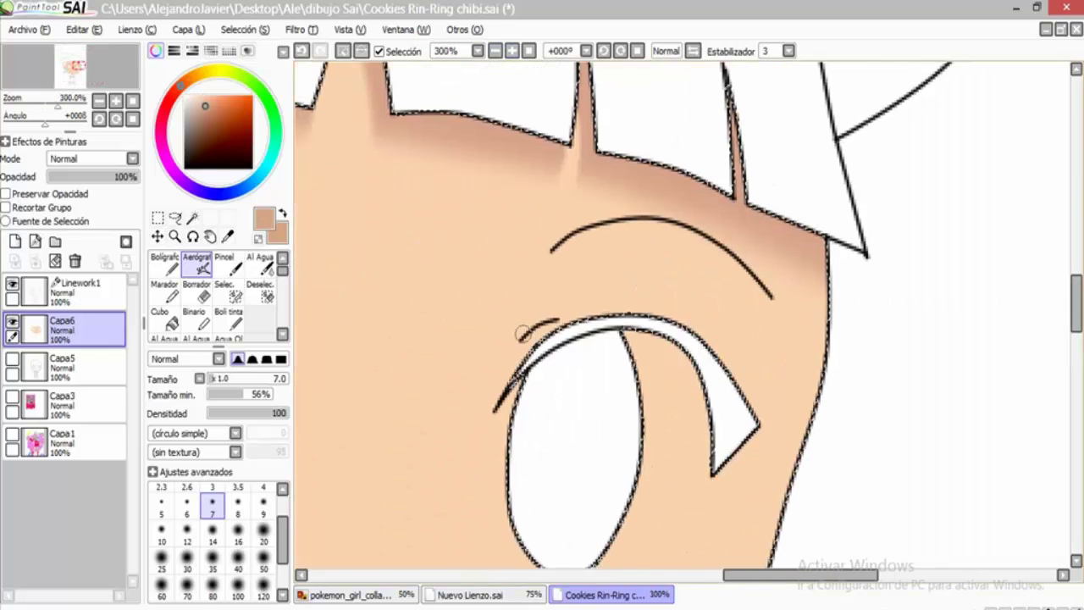
scroll(536, 313, "left", 5)
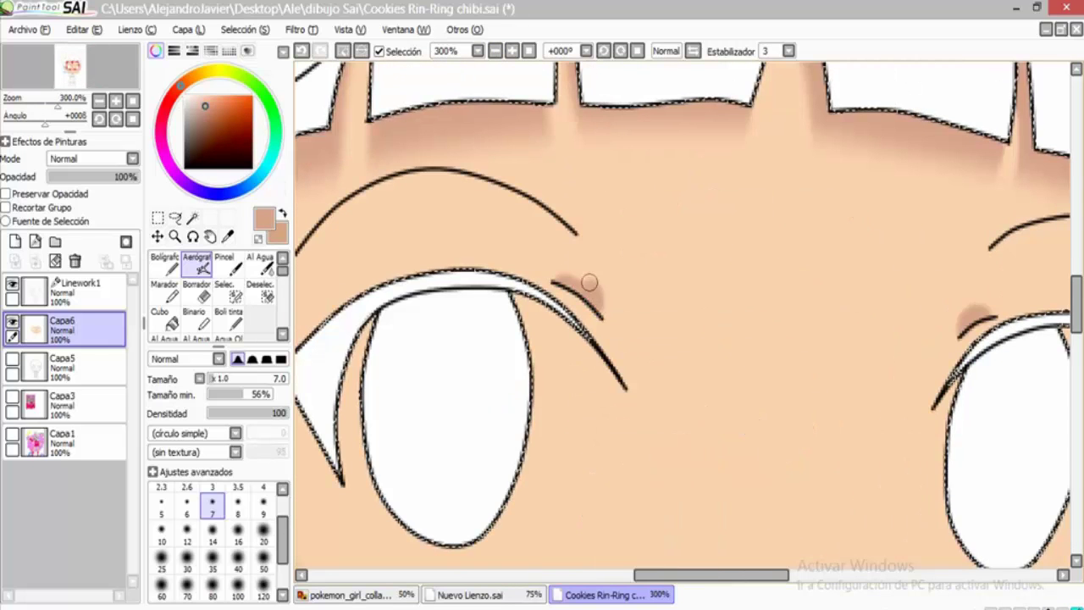
left_click(618, 316, "alt")
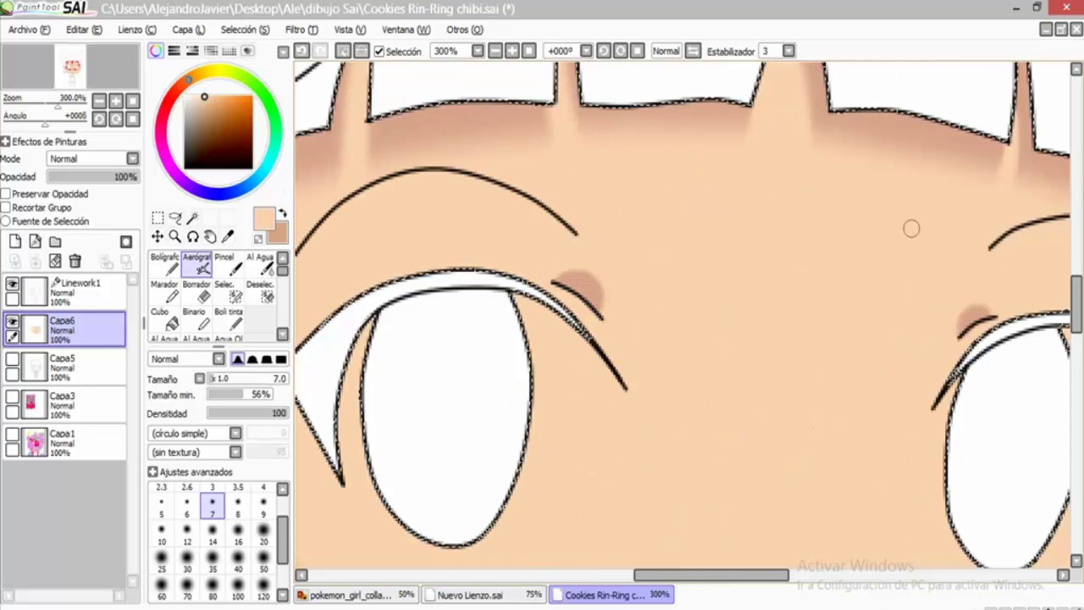
Paint the whites of both eyes around the irises in white with the Airbrush at size 14.
scroll(644, 322, "down", 2)
key("bracketright")
key("bracketright")
key("bracketright")
key("bracketright")
key("bracketright")
left_click(398, 280, "alt")
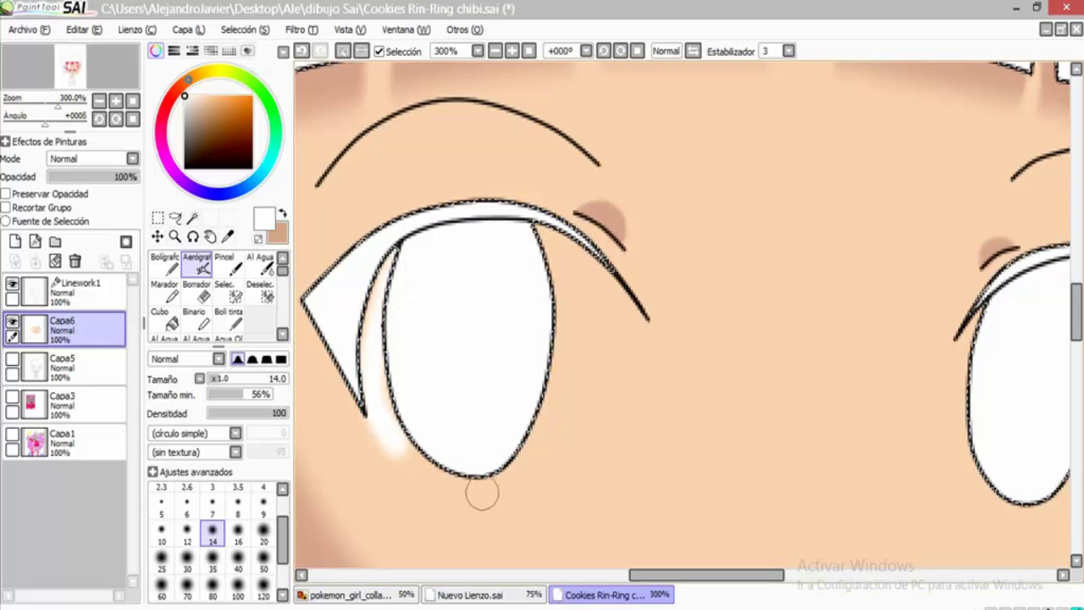
mouse_move(482, 494)
left_mouse_down()
mouse_move(614, 386)
mouse_move(592, 270)
left_mouse_up()
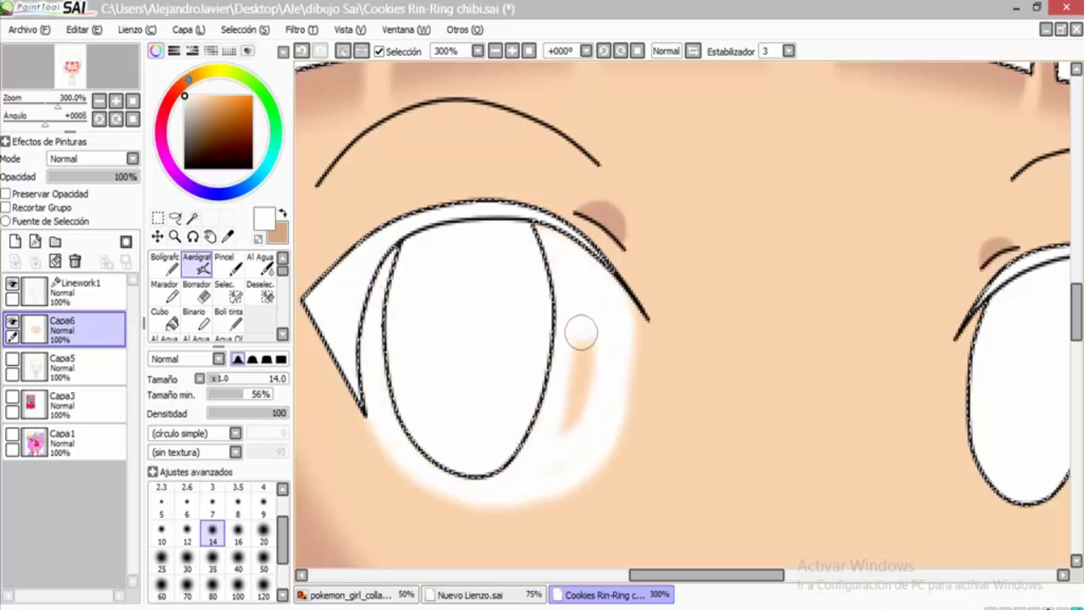
scroll(410, 460, "right", 3)
scroll(410, 460, "down", 1)
mouse_move(637, 254)
left_mouse_down()
mouse_move(675, 411)
mouse_move(773, 408)
mouse_move(793, 200)
left_mouse_up()
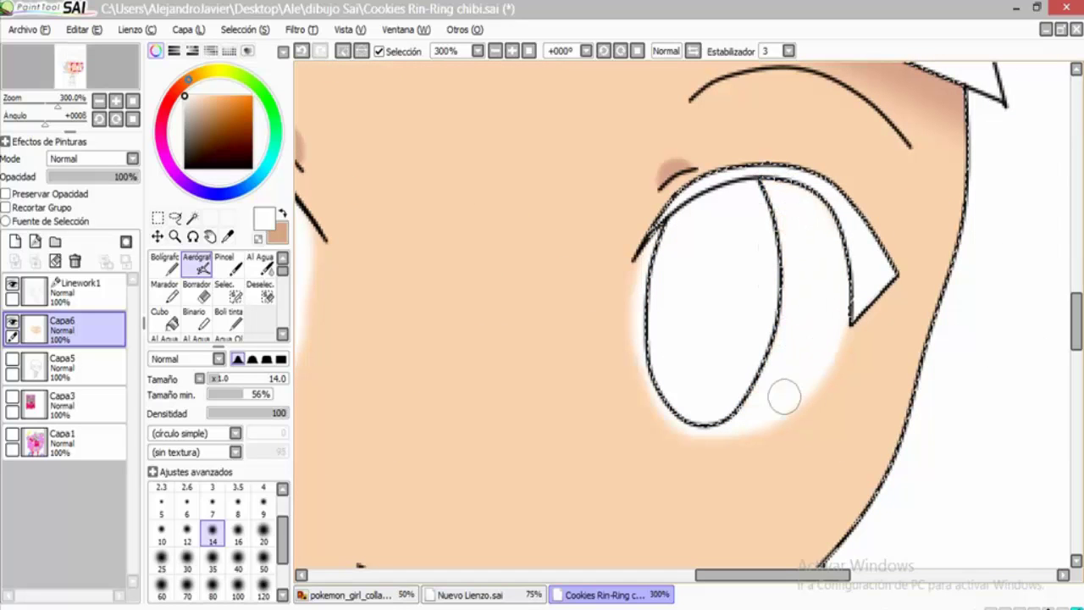
Clean up the edge of the left eye's white with the light skin tone.
scroll(648, 309, "left", 3)
scroll(648, 309, "down", 1)
left_click(683, 194, "alt")
mouse_move(682, 194)
left_mouse_down()
mouse_move(601, 316)
mouse_move(505, 363)
left_mouse_up()
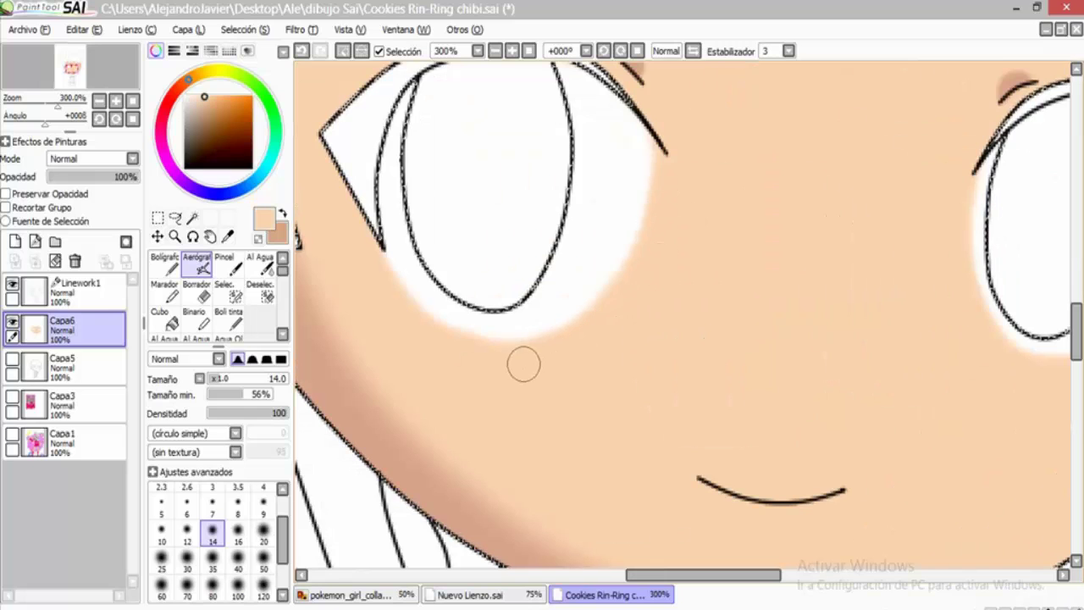
scroll(402, 302, "down", 4)
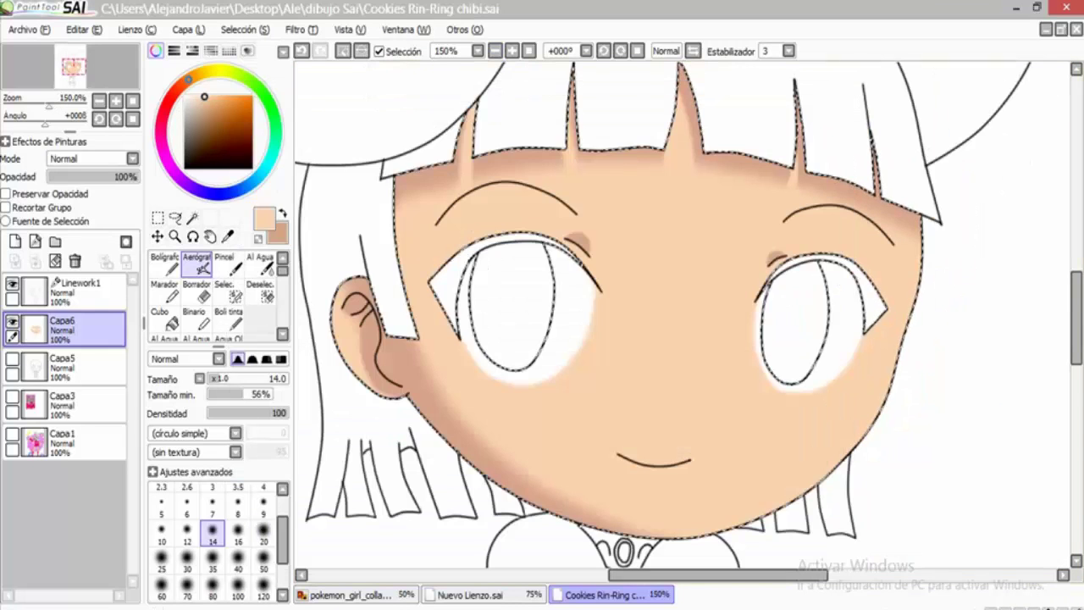
Airbrush the upper eyelashes and the tops of both irises in black at size 35.
left_click(483, 303, "alt")
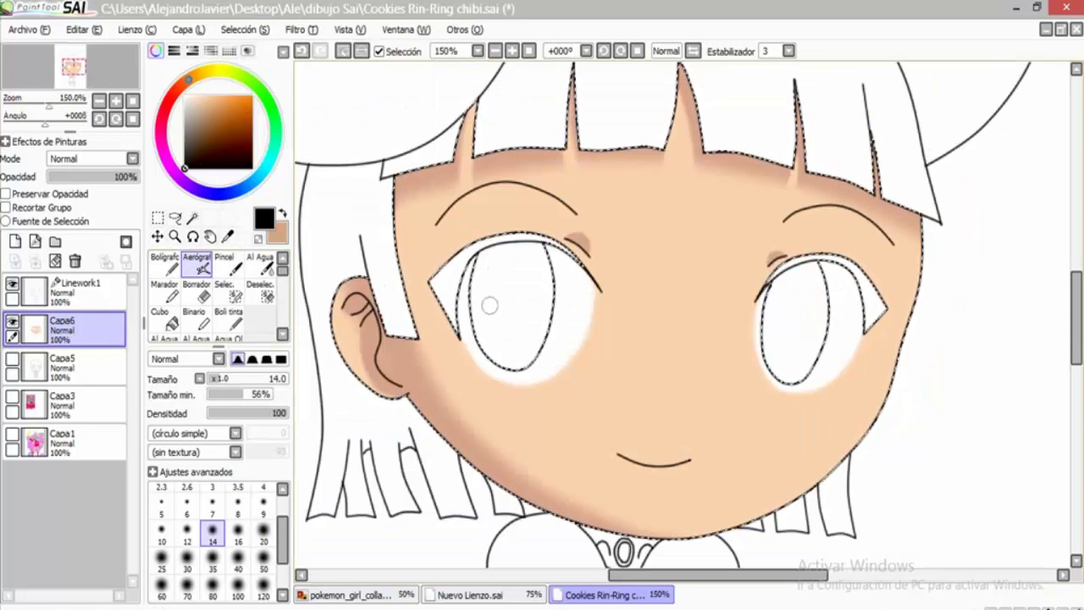
key("bracketright")
key("bracketright")
key("bracketright")
key("bracketright")
key("bracketright")
left_click_drag(474, 256, 455, 275)
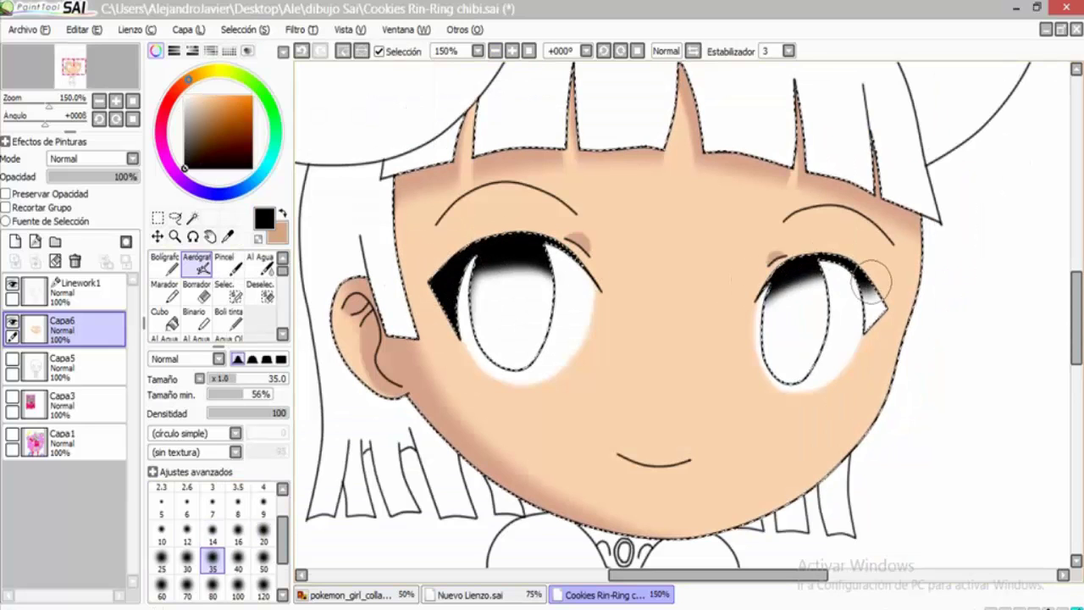
left_click_drag(456, 283, 445, 289)
Clear the current selection and switch to the Lasso tool.
left_click(244, 29)
left_click(175, 217)
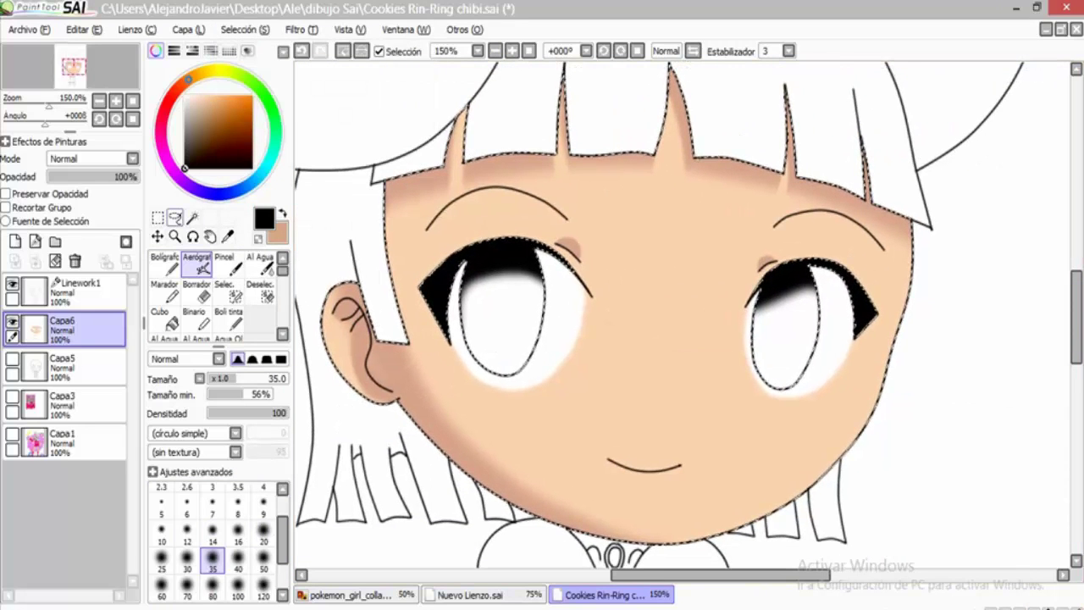
key("ctrl+d")
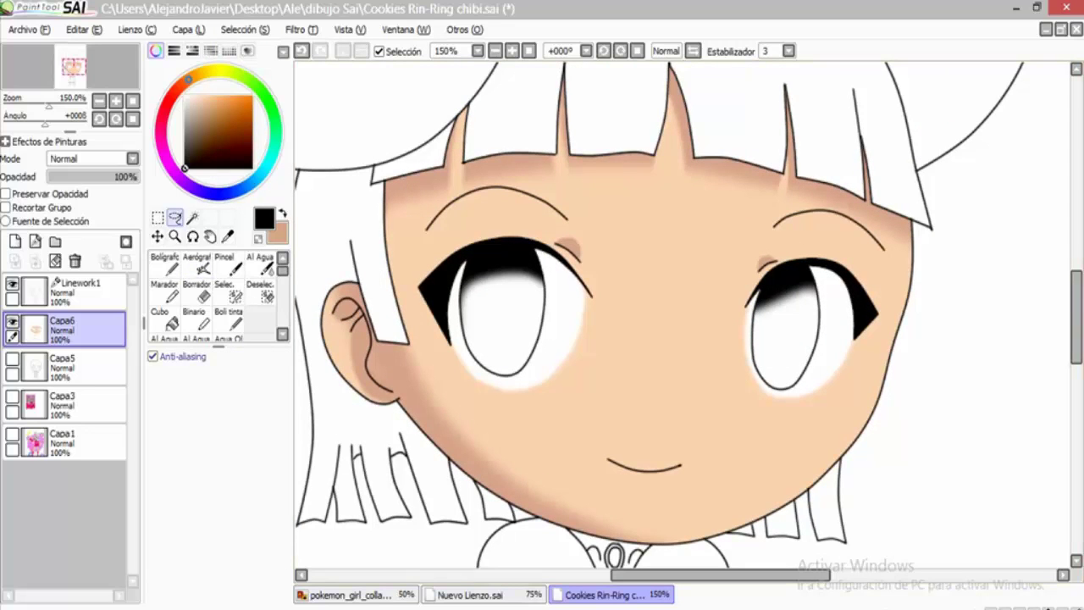
Draw small pointed lashes at the outer corners of both eyes on the Linework1 layer with the Curve tool at size 1.
left_click(81, 288)
scroll(391, 328, "up", 5)
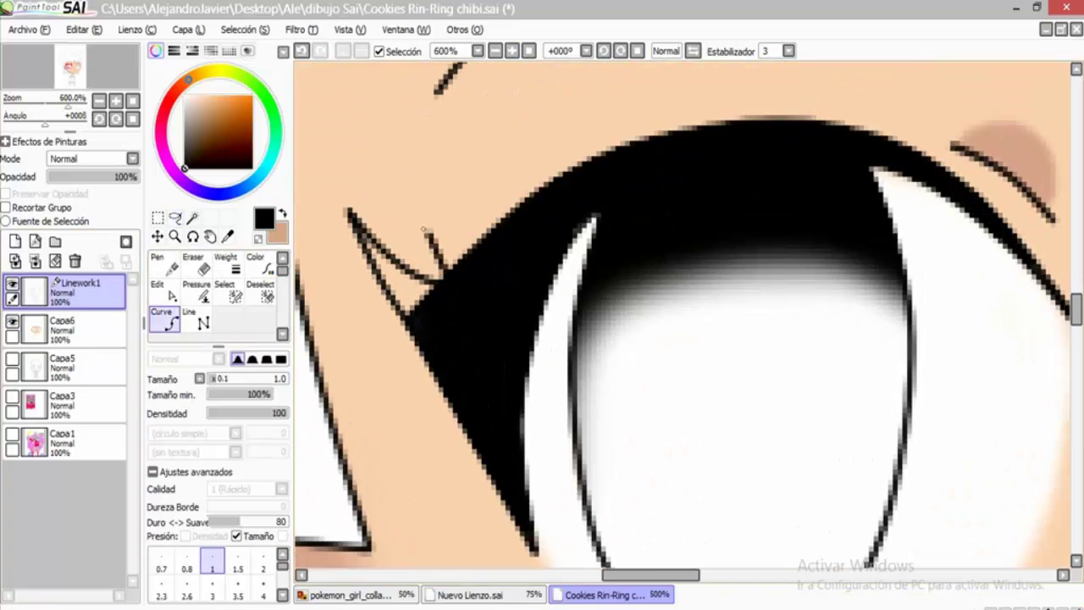
left_click_drag(474, 227, 461, 348)
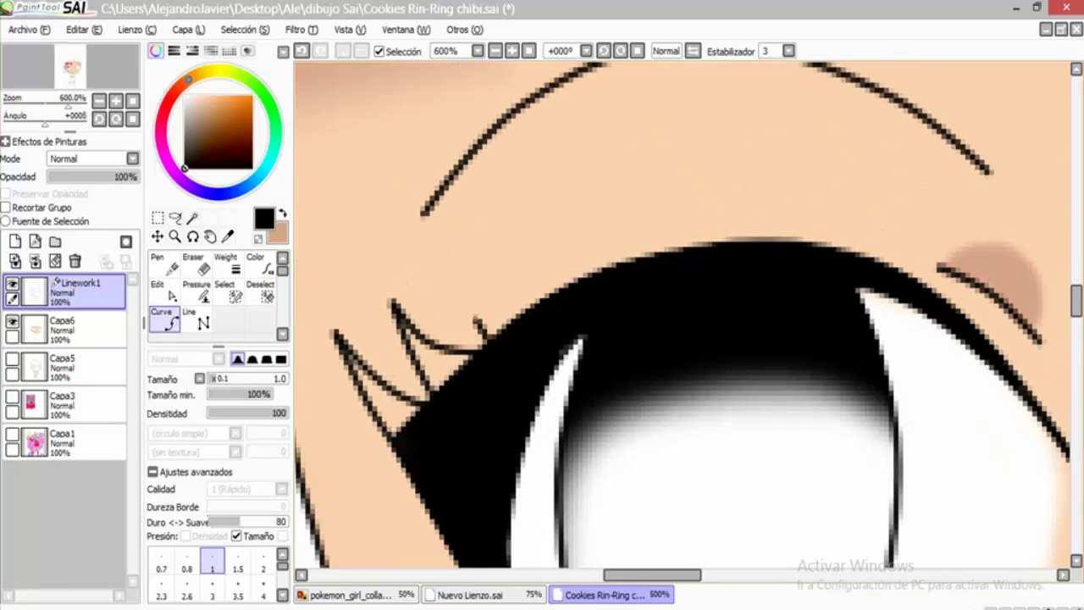
left_click_drag(518, 303, 362, 243)
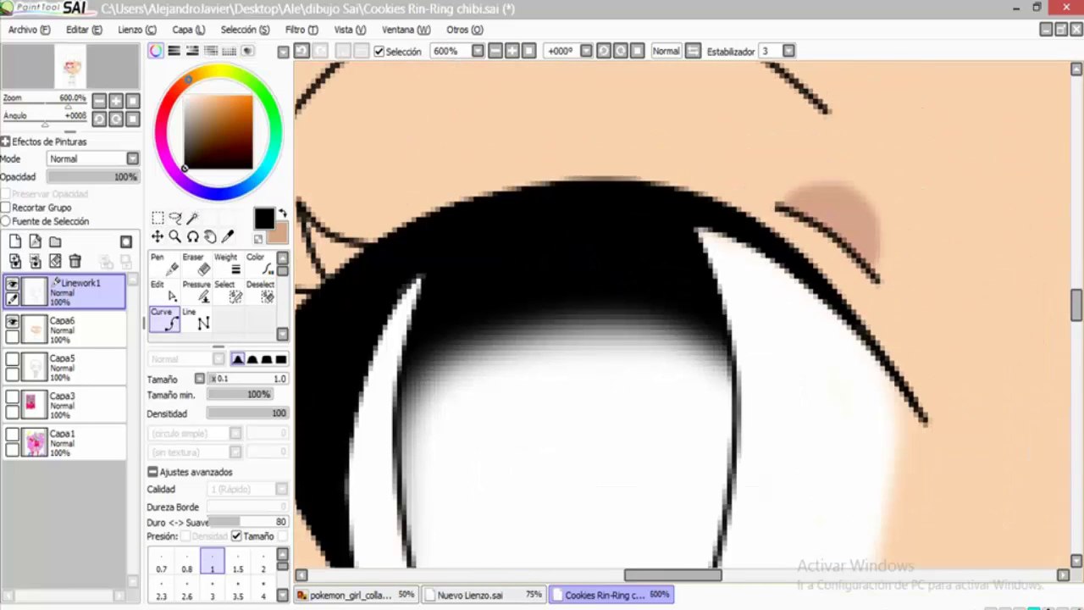
left_click_drag(480, 232, 228, 207)
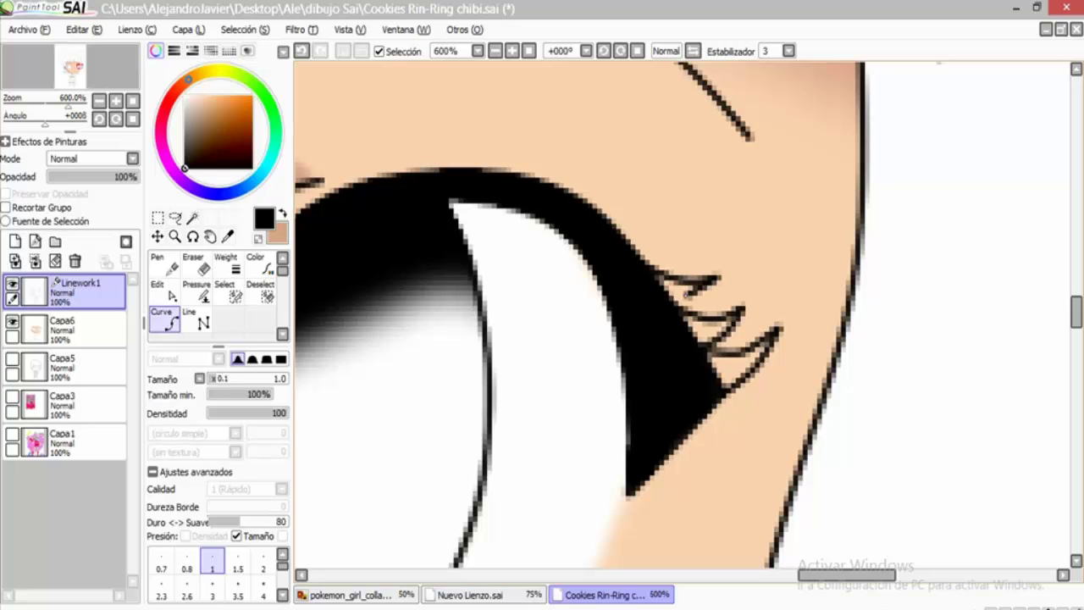
Fill the new lashes in black on layer Capa6 with the Airbrush, using a Magic Wand selection of the linework, and clear the selection.
left_click(192, 218)
left_click(660, 474)
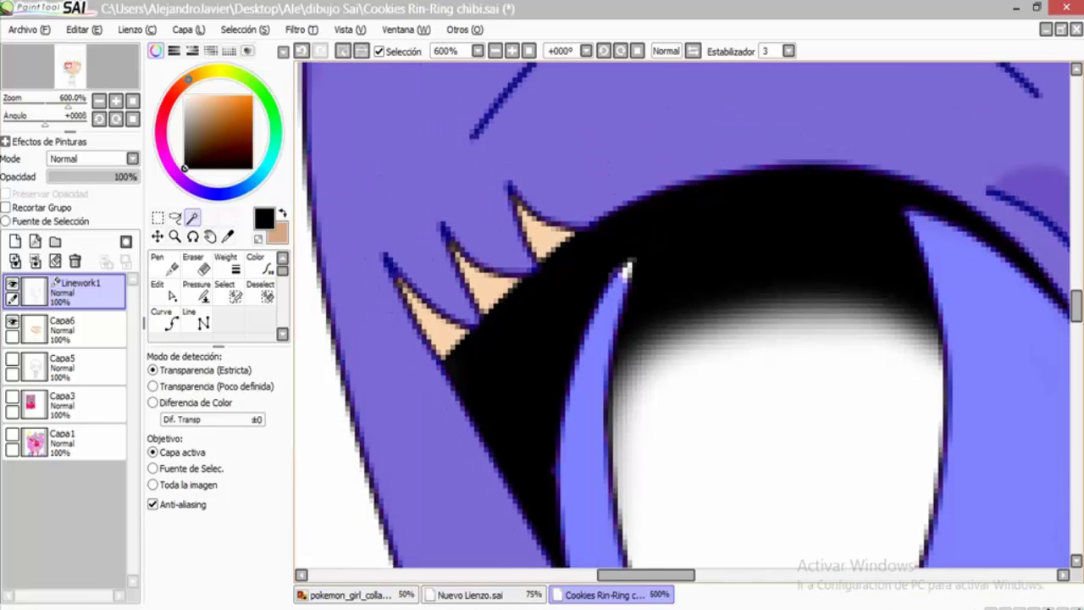
left_click(244, 30)
left_click(259, 63)
left_click(61, 326)
left_click(197, 264)
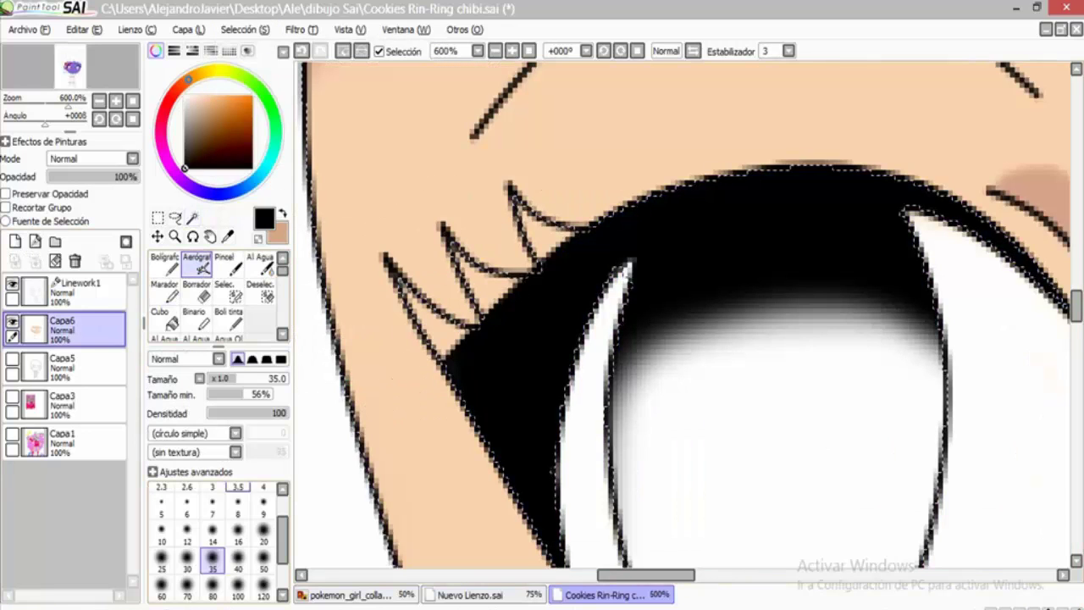
scroll(484, 218, "right", 5)
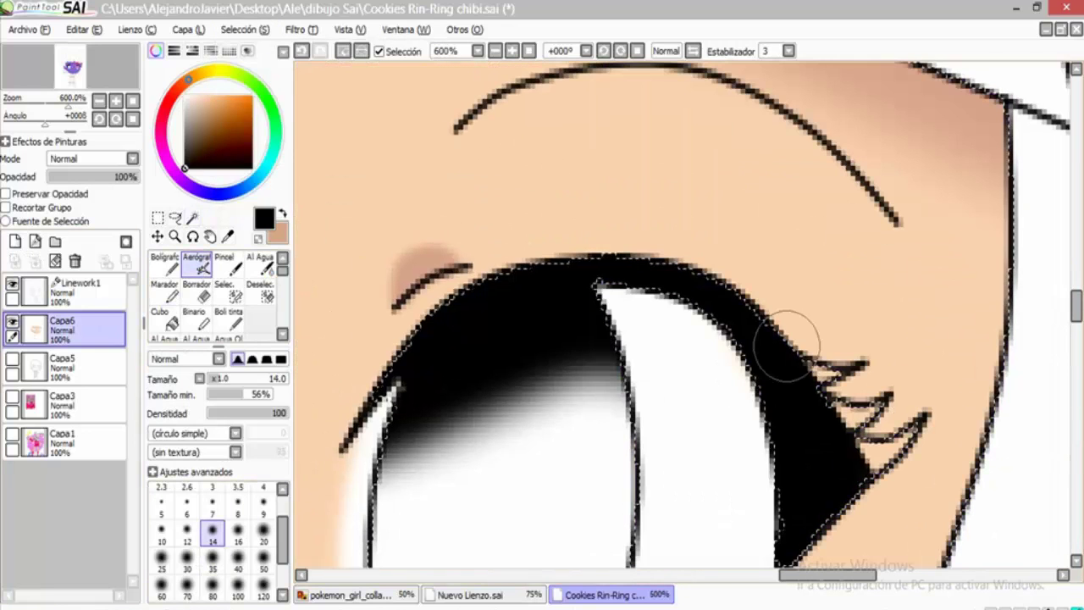
key("a")
key("ctrl+d")
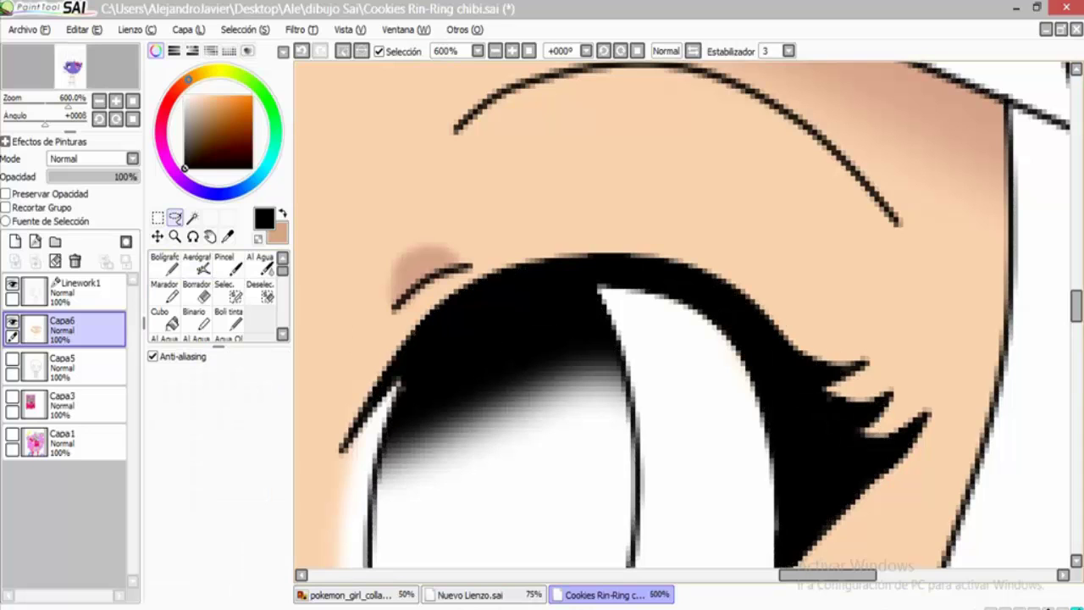
Sample the lilac hair colour from the reference on layer Capa3, showing that layer only while sampling.
scroll(682, 314, "down", 4)
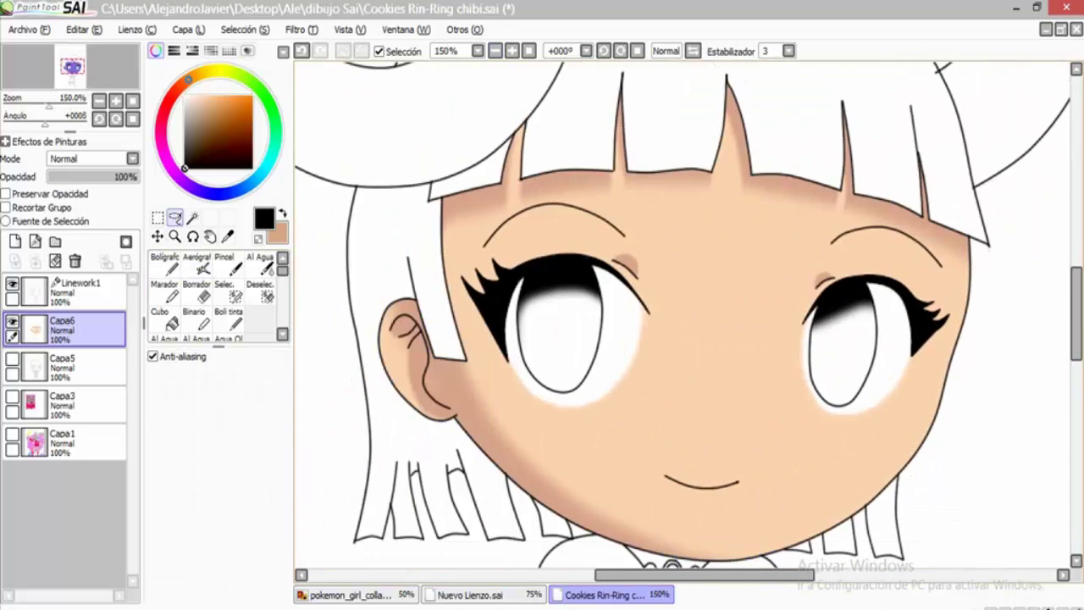
scroll(682, 313, "up", 3)
left_click(11, 396)
right_click(415, 101)
left_click(12, 397)
Select the fringe, both buns and the hanging hair with the Magic Wand on the Linework1 layer.
left_click(85, 288)
left_click(192, 218)
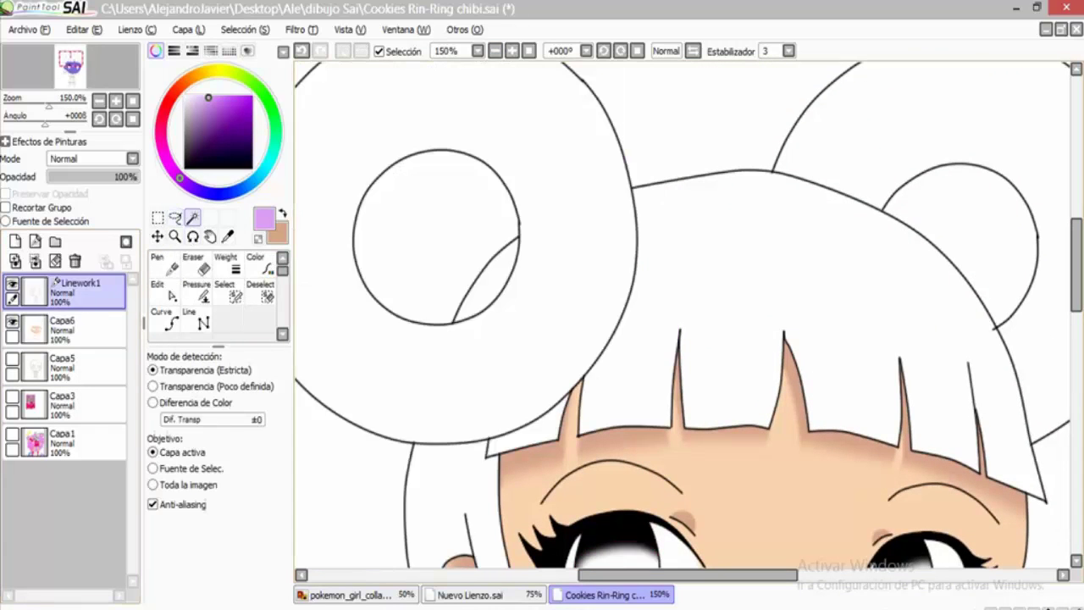
left_click(322, 254)
left_click(762, 271)
left_click(957, 246)
scroll(682, 314, "down", 3)
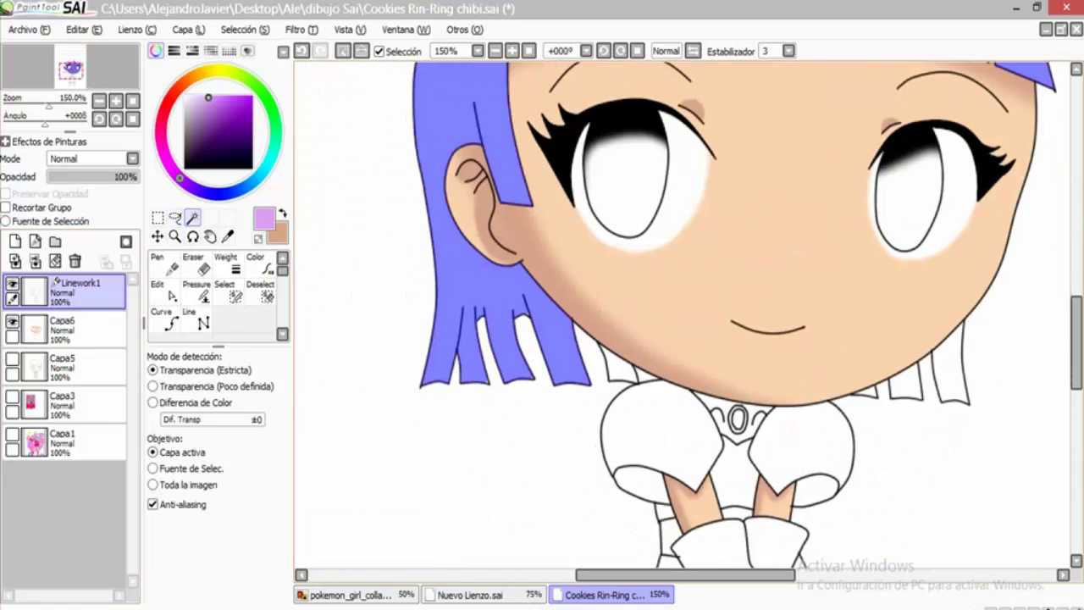
Complete the hair selection at the strand tips with the Select brush at size 3, and fill the hair with lilac on Capa6.
scroll(752, 330, "up", 3)
left_click(225, 290)
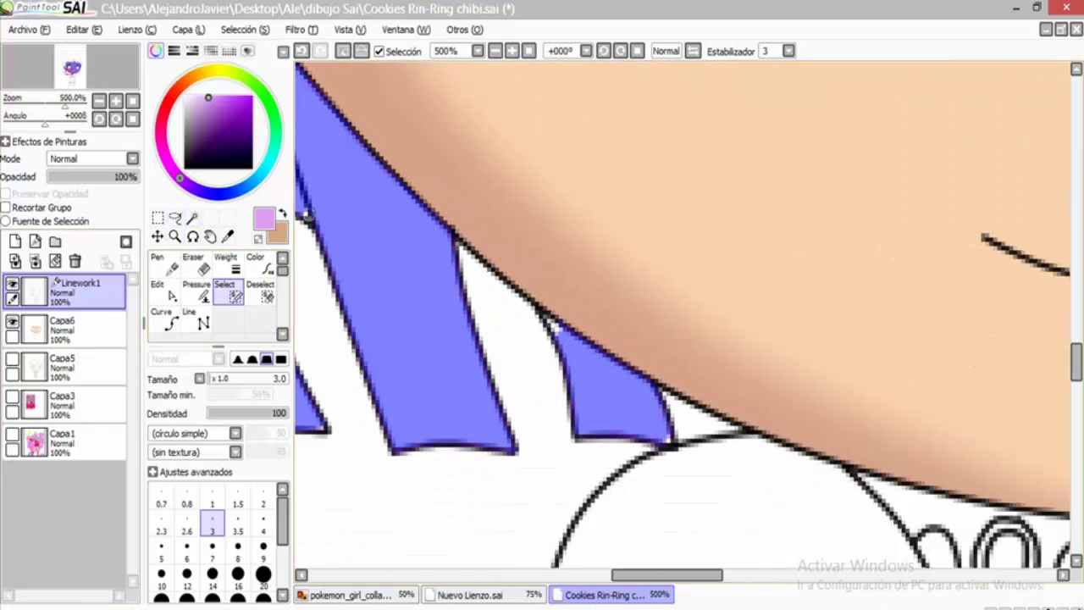
scroll(752, 330, "up", 2)
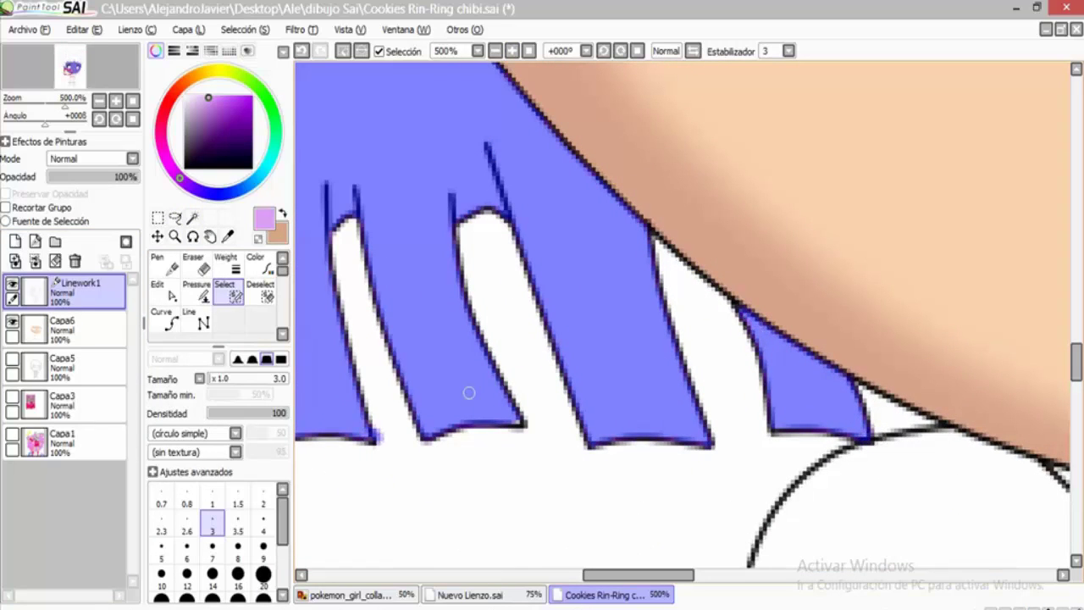
mouse_move(523, 422)
left_mouse_down()
mouse_move(423, 296)
mouse_move(382, 381)
mouse_move(338, 339)
mouse_move(381, 466)
left_mouse_up()
scroll(682, 313, "down", 3)
left_click_drag(525, 212, 234, 567)
scroll(682, 313, "down", 4)
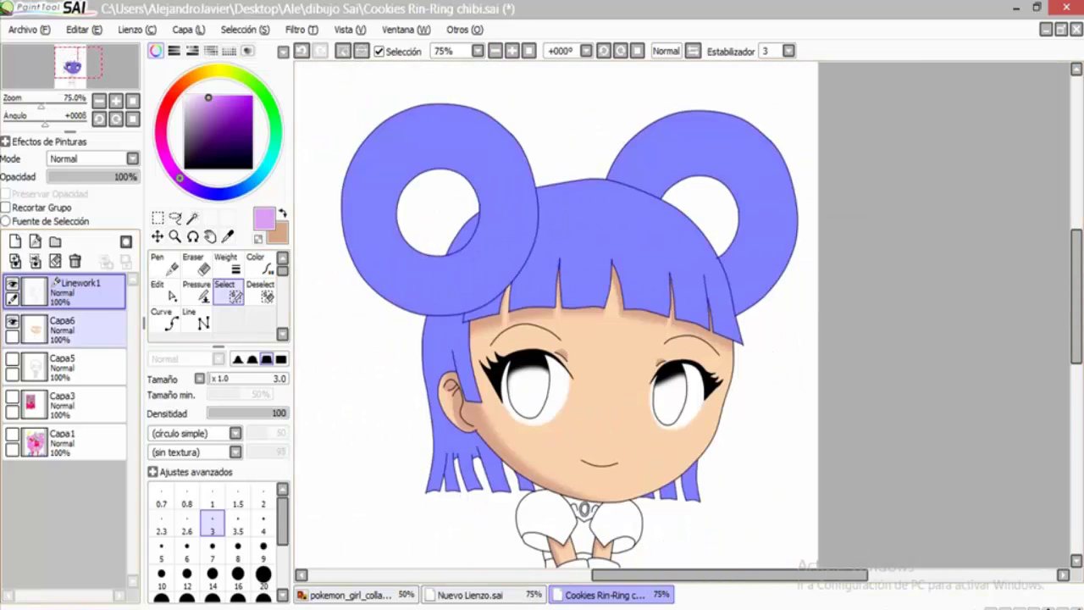
left_click(64, 326)
left_click(457, 144)
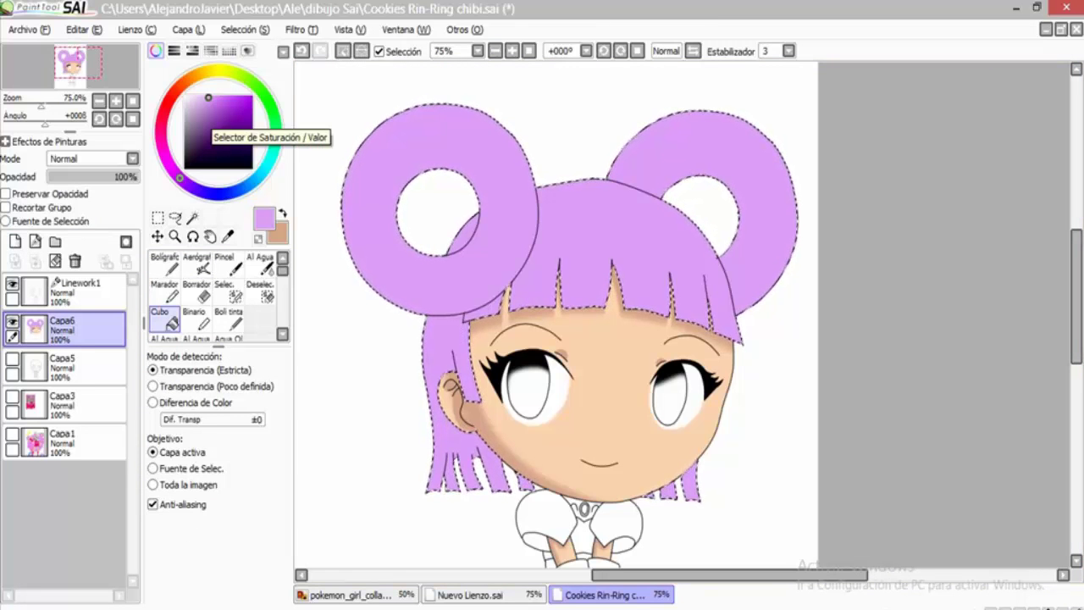
Shade the hair below the left ear and behind the jaw in darker purple with the Airbrush at size 35.
left_click(196, 264)
scroll(487, 291, "up", 4)
scroll(486, 291, "down", 6)
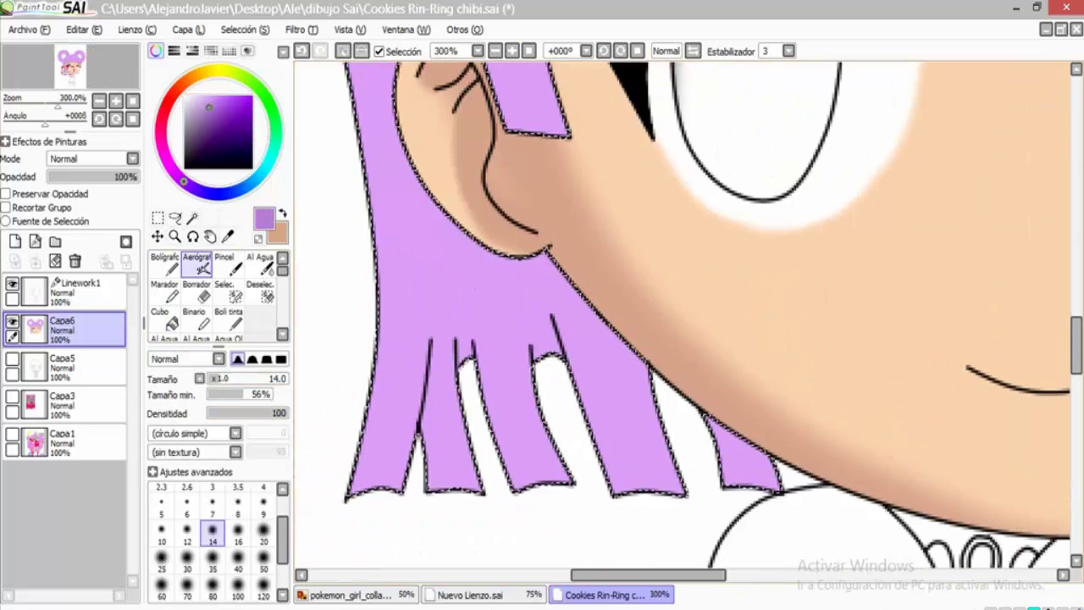
left_click(213, 562)
mouse_move(479, 189)
left_mouse_down()
mouse_move(512, 445)
mouse_move(495, 400)
mouse_move(520, 392)
mouse_move(467, 190)
mouse_move(462, 379)
mouse_move(413, 524)
mouse_move(456, 216)
mouse_move(566, 371)
mouse_move(656, 468)
mouse_move(688, 477)
mouse_move(754, 440)
left_mouse_up()
mouse_move(475, 212)
left_mouse_down()
mouse_move(678, 459)
mouse_move(544, 387)
mouse_move(542, 457)
left_mouse_up()
Shade the hair strands on the right side of the chin in darker purple with the Airbrush at size 14.
left_click(212, 542)
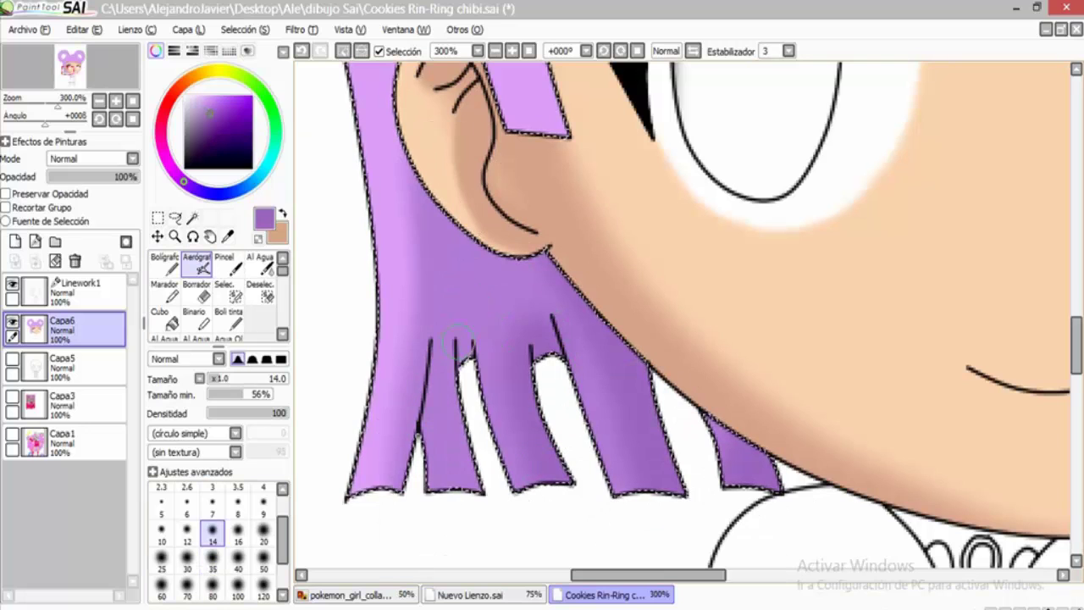
scroll(464, 474, "right", 8)
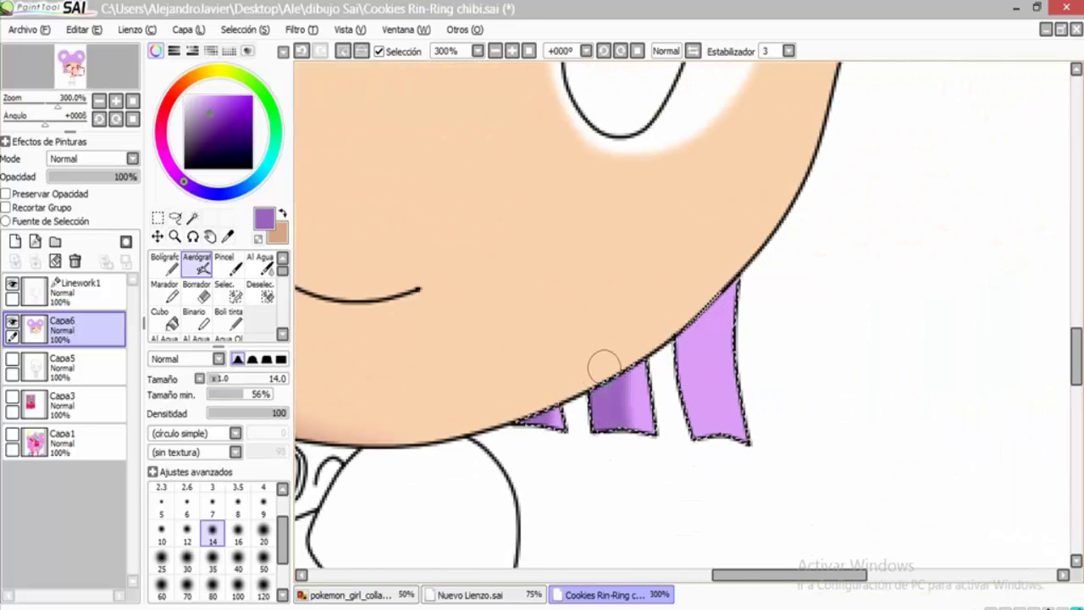
scroll(677, 318, "up", 6)
left_click_drag(636, 181, 726, 431)
scroll(726, 431, "down", 5)
Shade the fringe beside the three right-hand partings in darker purple with the Airbrush at size 14.
scroll(726, 385, "up", 6)
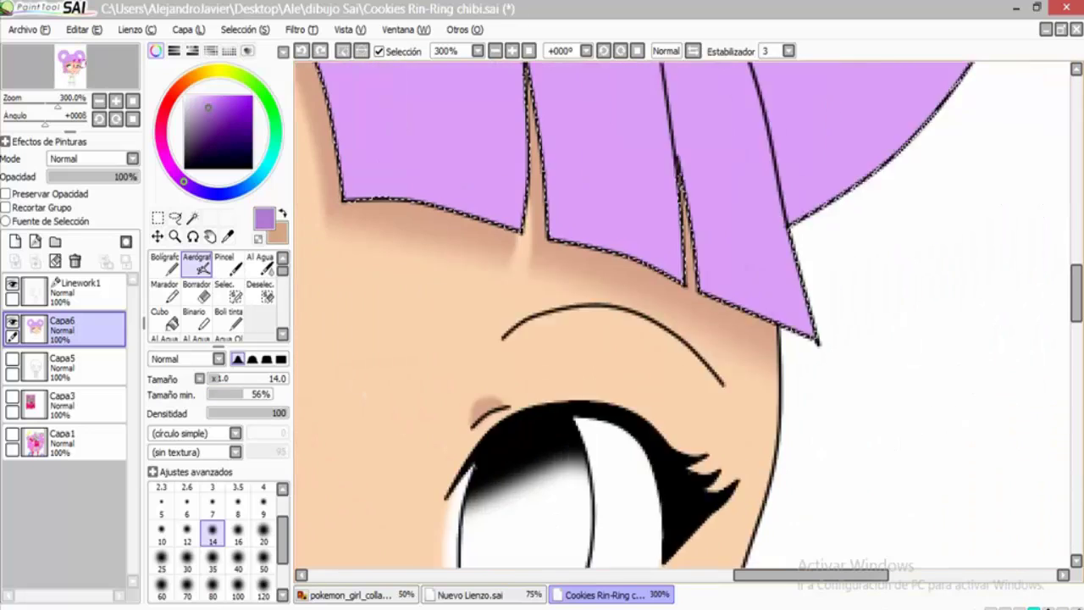
left_click_drag(514, 193, 598, 398)
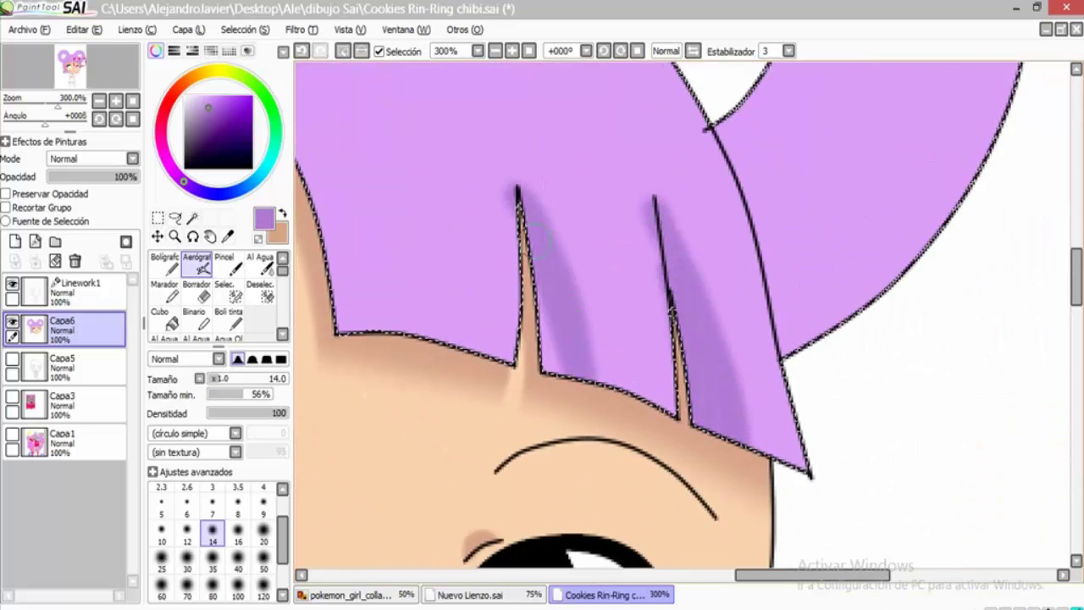
scroll(598, 398, "left", 5)
scroll(598, 398, "up", 2)
left_click_drag(512, 208, 616, 411)
left_click_drag(573, 249, 569, 285)
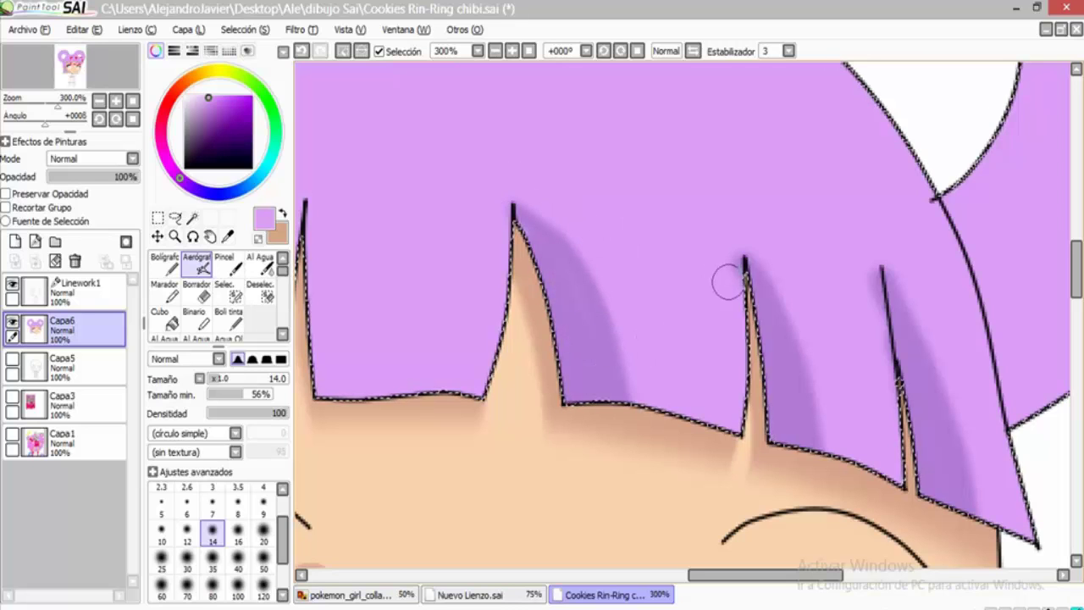
Shade both sides of the fringe parting above the left eye, tapering the purple shadow to a point above it.
scroll(876, 327, "left", 5)
scroll(564, 416, "up", 1)
scroll(564, 416, "right", 1)
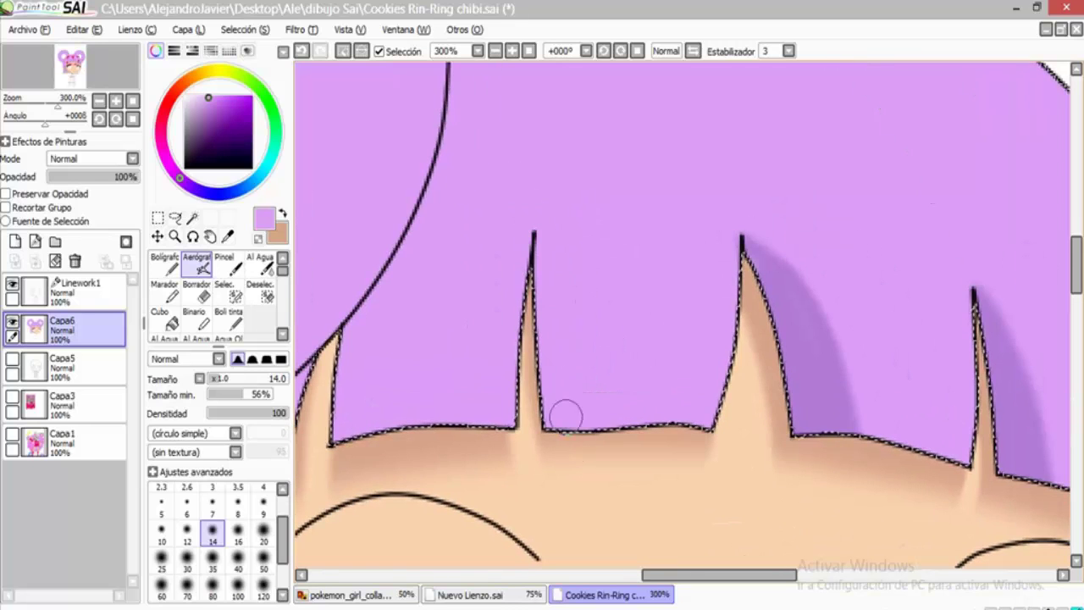
left_click_drag(538, 186, 546, 271)
mouse_move(525, 229)
left_mouse_down()
mouse_move(552, 174)
mouse_move(515, 283)
mouse_move(507, 415)
mouse_move(553, 201)
mouse_move(544, 265)
mouse_move(581, 242)
left_mouse_up()
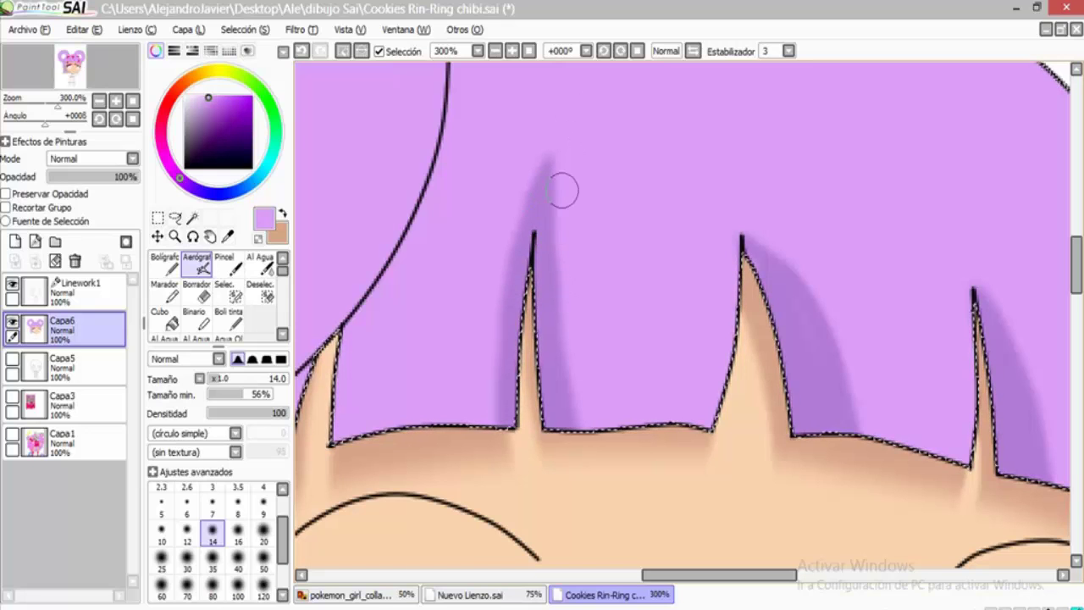
Shade the fringe and hair directly beneath the left bun in darker purple with the Airbrush at size 35.
scroll(475, 350, "down", 2)
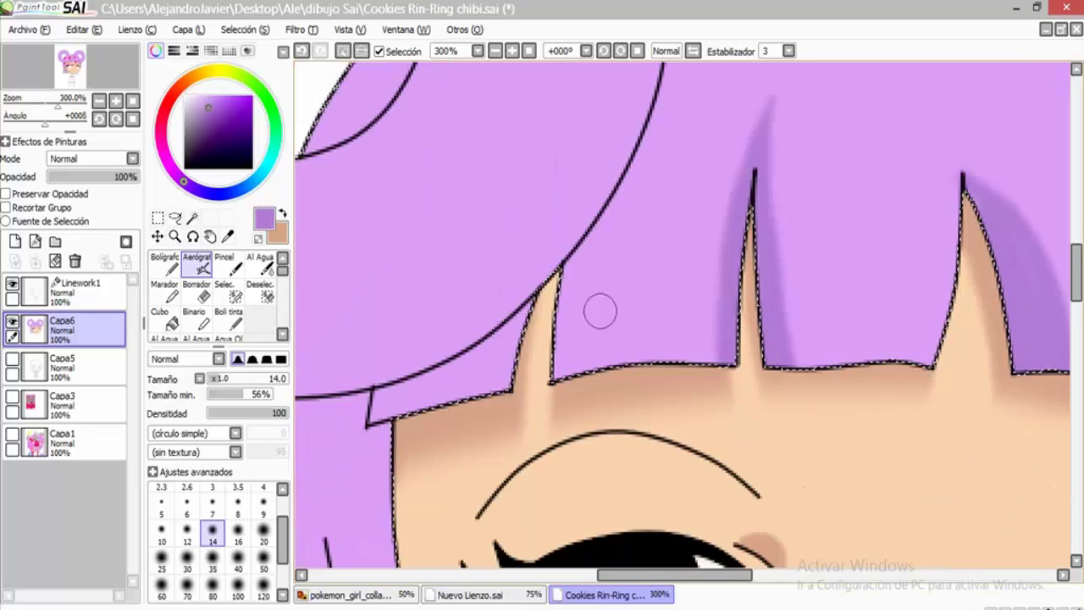
scroll(600, 307, "left", 2)
scroll(508, 254, "down", 1)
key("bracketright")
key("bracketright")
key("bracketright")
key("bracketright")
key("bracketright")
mouse_move(678, 254)
left_mouse_down()
mouse_move(656, 352)
mouse_move(635, 226)
mouse_move(690, 203)
left_mouse_up()
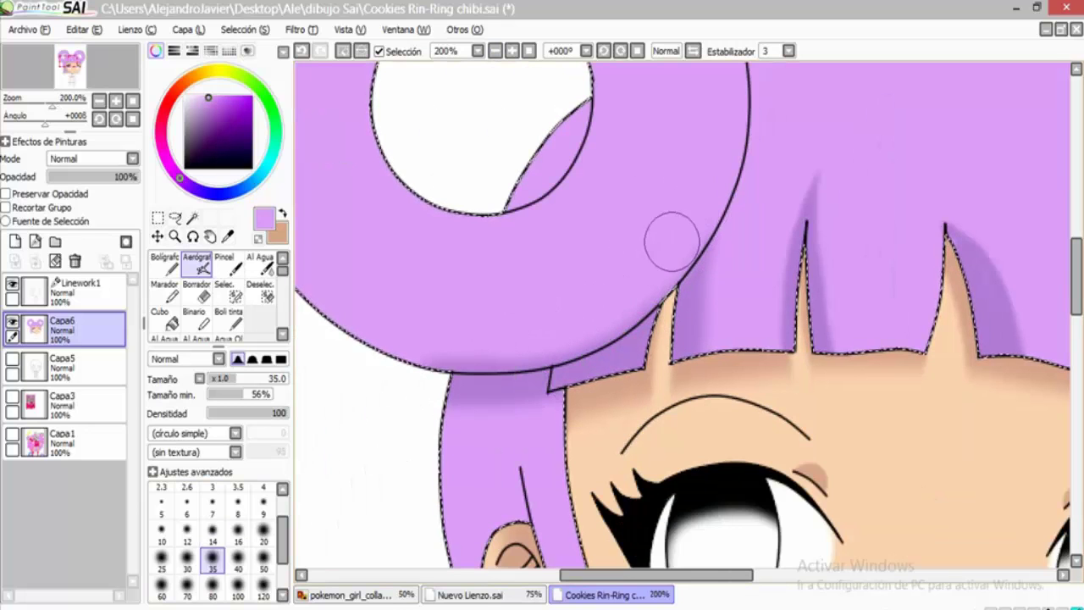
Shade the lower outer edge of the left bun and the upper rim of its hole in darker purple.
scroll(508, 376, "up", 3)
scroll(508, 375, "left", 3)
mouse_move(652, 504)
left_mouse_down()
mouse_move(573, 489)
mouse_move(352, 262)
mouse_move(349, 205)
mouse_move(456, 403)
mouse_move(645, 476)
mouse_move(642, 447)
left_mouse_up()
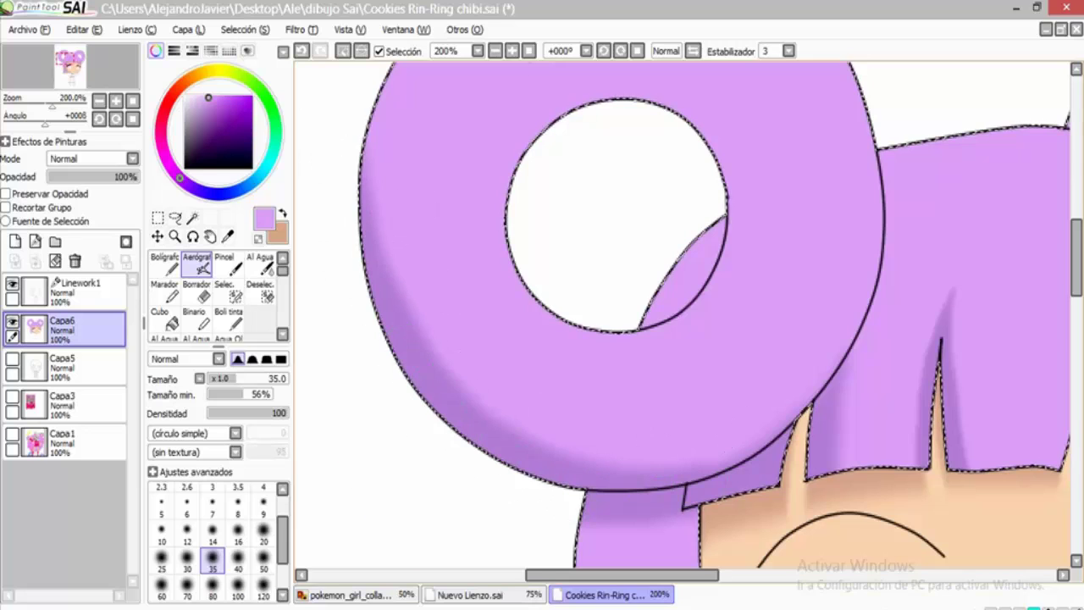
scroll(533, 303, "up", 3)
scroll(533, 303, "right", 1)
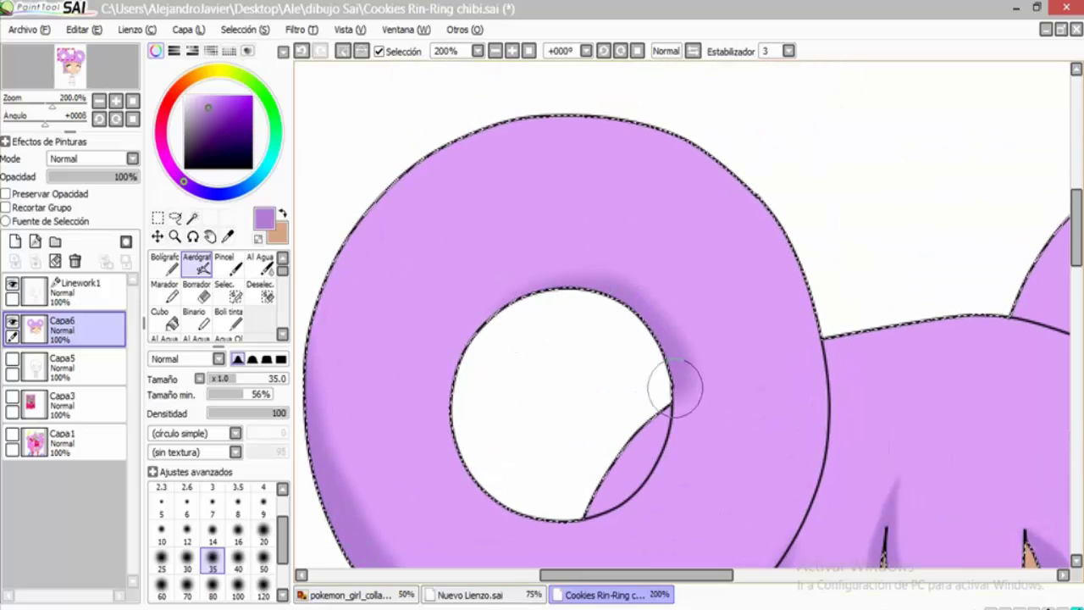
Shade the right bun in darker purple where it meets the head and along the edge of its hole.
scroll(648, 457, "down", 3)
scroll(648, 457, "right", 1)
scroll(604, 254, "up", 2)
scroll(605, 255, "right", 2)
mouse_move(641, 150)
left_mouse_down()
mouse_move(562, 262)
mouse_move(624, 380)
left_mouse_up()
left_click_drag(642, 179, 626, 347)
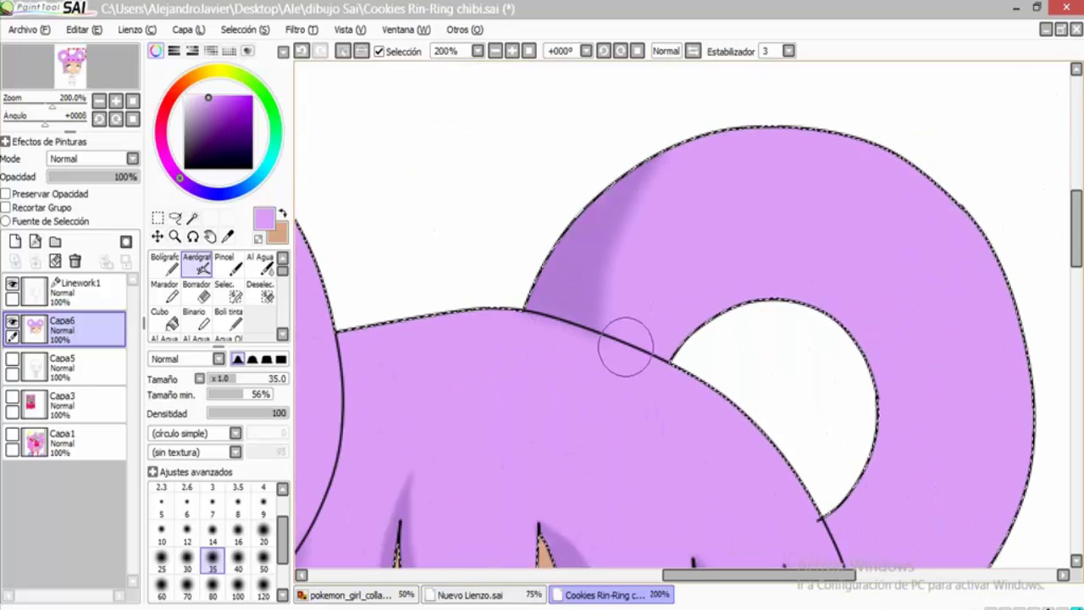
scroll(654, 211, "down", 3)
scroll(654, 212, "right", 2)
mouse_move(621, 169)
left_mouse_down()
mouse_move(617, 213)
mouse_move(718, 239)
mouse_move(750, 283)
left_mouse_up()
Shade the side hair above and around the left ear, below the bun, in darker purple.
scroll(750, 282, "down", 3)
scroll(750, 283, "left", 3)
left_click_drag(534, 195, 561, 380)
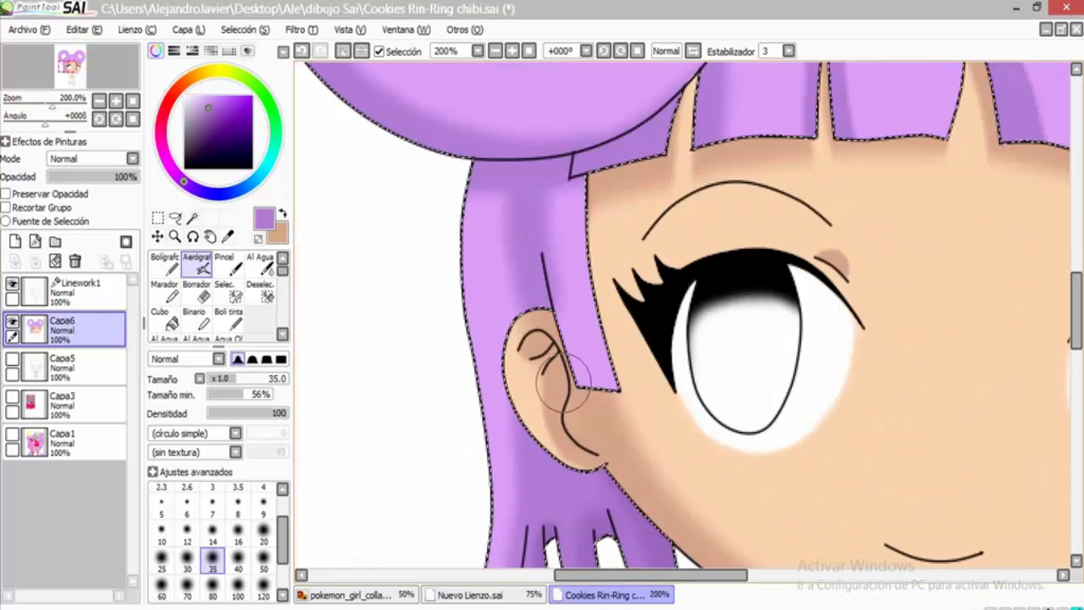
scroll(536, 372, "down", 2)
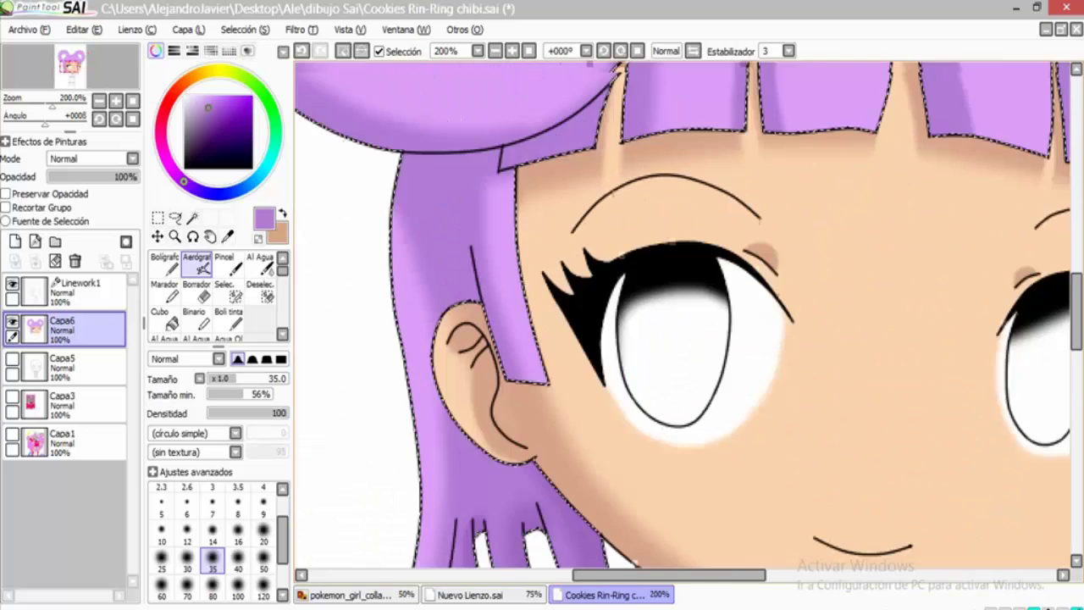
Set the painting colour to a pale lilac for the fringe highlights.
scroll(535, 372, "up", 5)
scroll(535, 372, "up", 3)
left_click(198, 96)
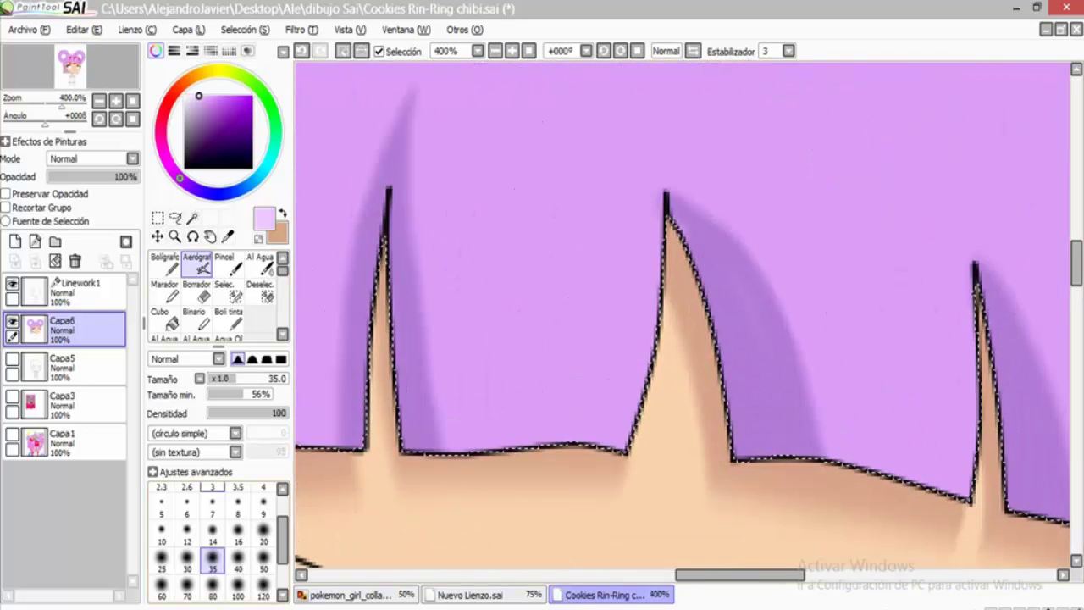
Try outlining a zigzag highlight on the central fringe section with the Airbrush at size 1, and undo the strokes.
scroll(216, 534, "up", 2)
left_click(212, 499)
scroll(453, 417, "up", 1)
left_click_drag(440, 382, 498, 315)
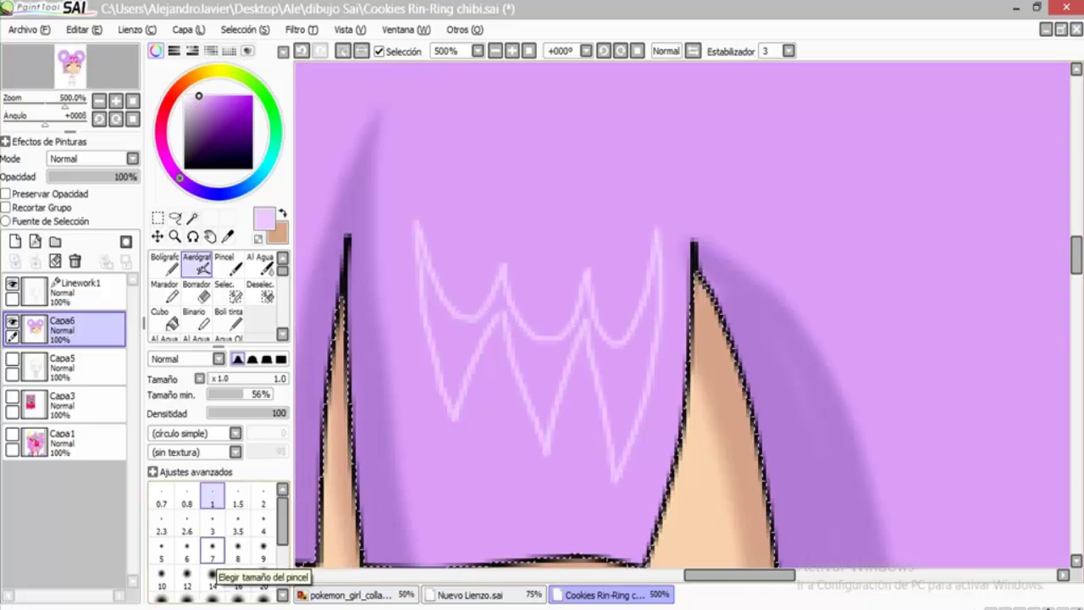
key("ctrl+z")
key("ctrl+z")
key("ctrl+z")
key("ctrl+z")
Paint zigzag highlights in pale lilac across the central and right fringe sections with the Airbrush at size 14.
left_click(212, 586)
left_click_drag(421, 227, 551, 283)
mouse_move(577, 378)
left_mouse_down()
mouse_move(615, 394)
mouse_move(647, 252)
left_mouse_up()
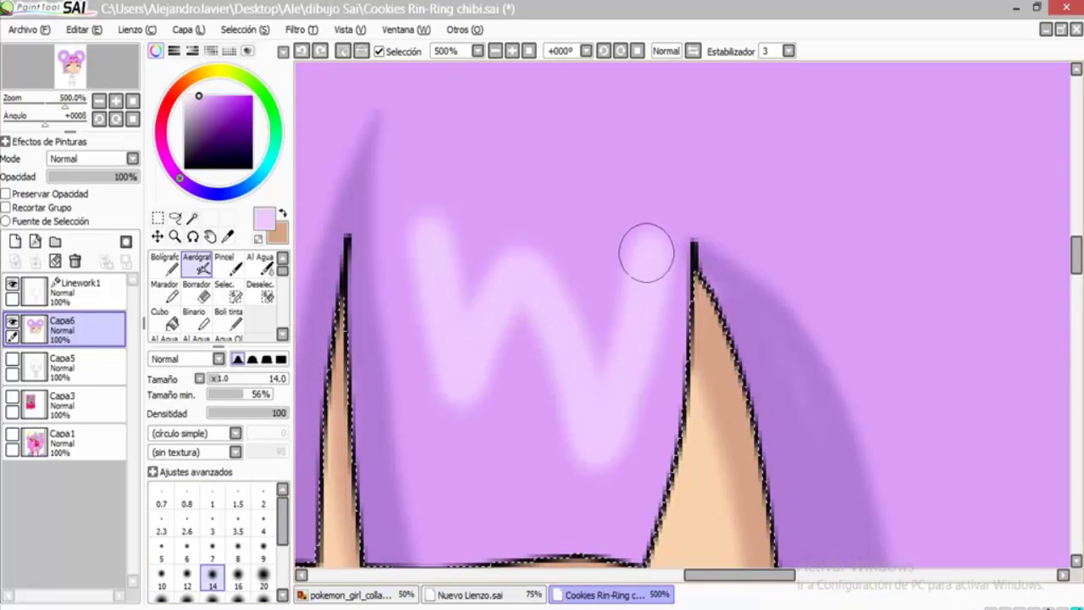
scroll(463, 312, "down", 3)
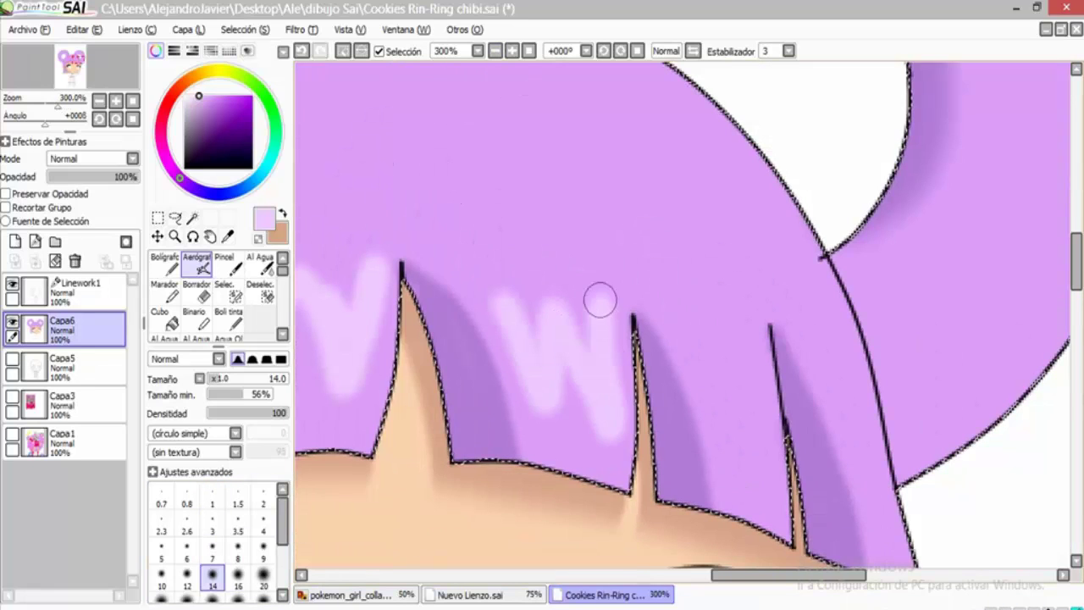
left_click_drag(693, 356, 715, 421)
scroll(777, 317, "down", 2)
scroll(585, 122, "up", 2)
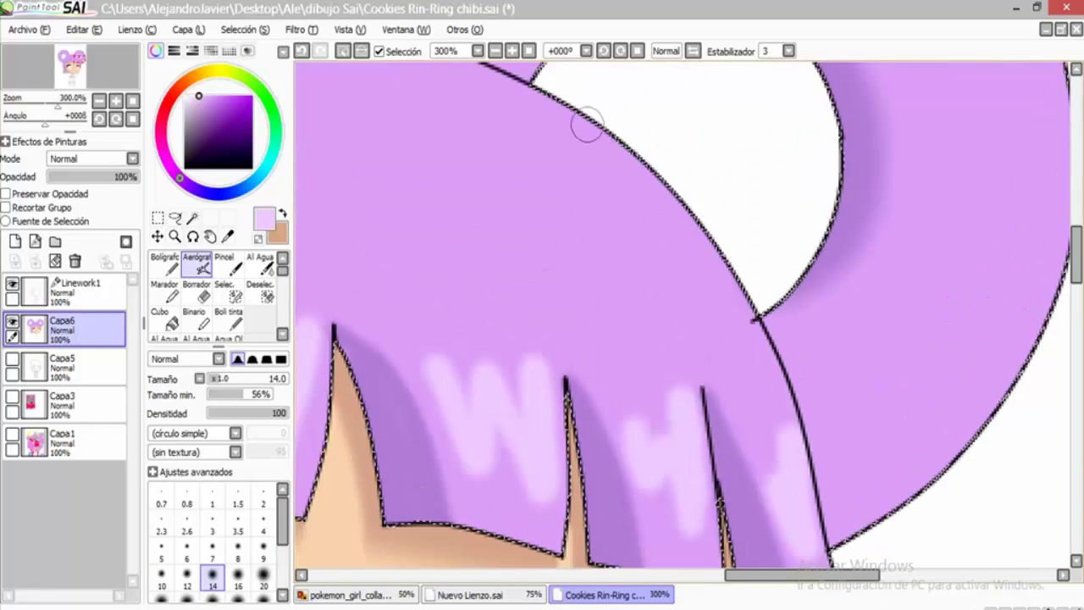
Paint pale lilac zigzag highlights on the upper right of both ring buns with the Airbrush at size 20.
scroll(585, 121, "down", 3)
key("bracketright")
key("bracketright")
left_click_drag(769, 207, 801, 276)
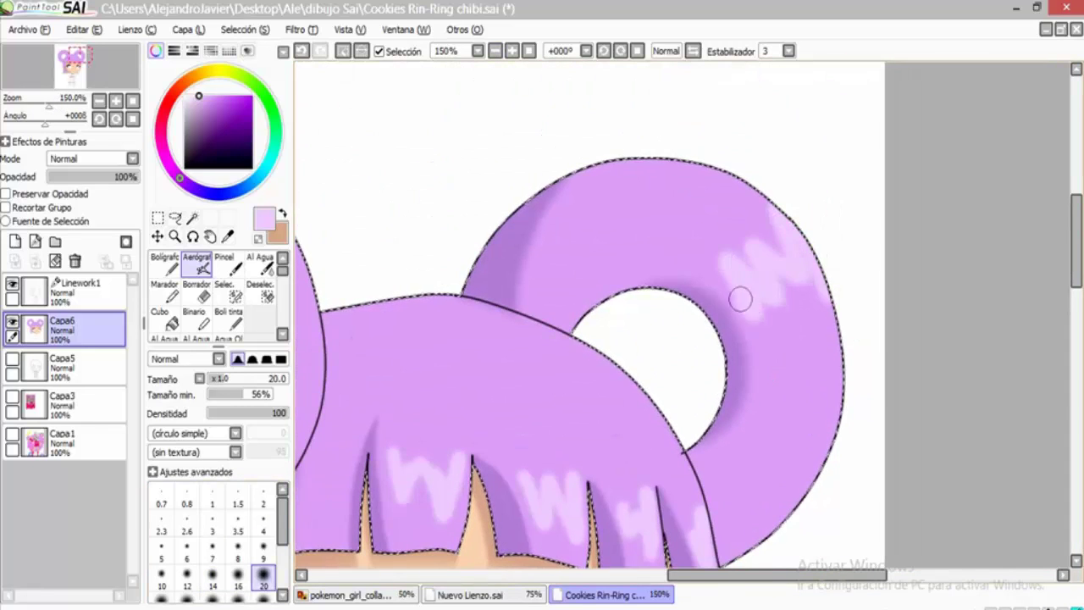
scroll(739, 298, "left", 5)
left_click_drag(561, 218, 545, 208)
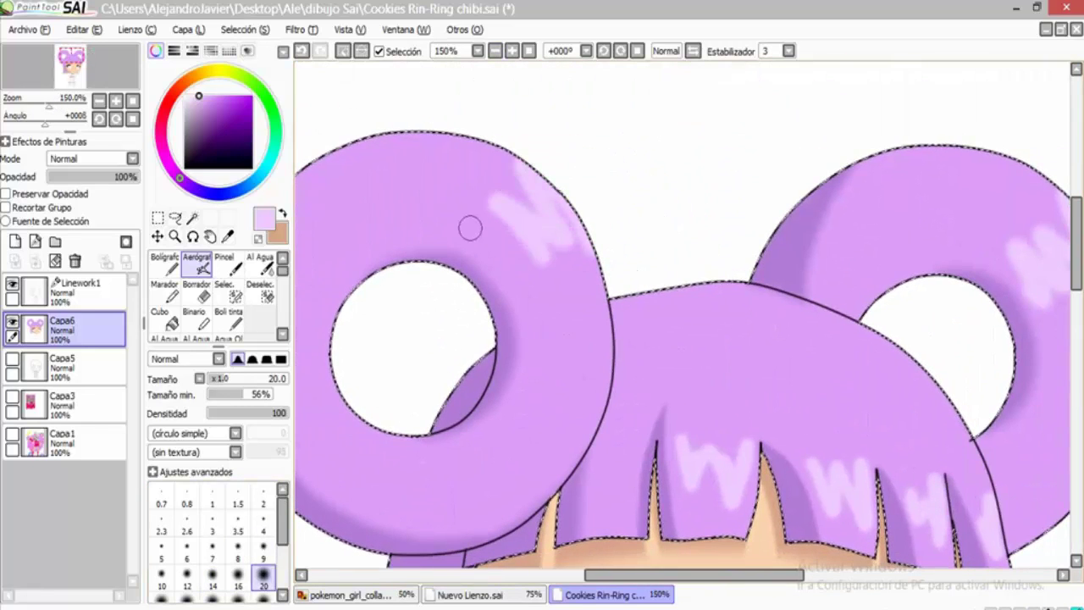
Add pale lilac highlights to the side lock by the left ear and the outermost strand below it with the Airbrush at size 14.
scroll(471, 226, "down", 5)
left_click(512, 51)
mouse_move(465, 328)
left_mouse_down()
mouse_move(386, 305)
mouse_move(377, 264)
mouse_move(529, 356)
left_mouse_up()
scroll(677, 321, "down", 5)
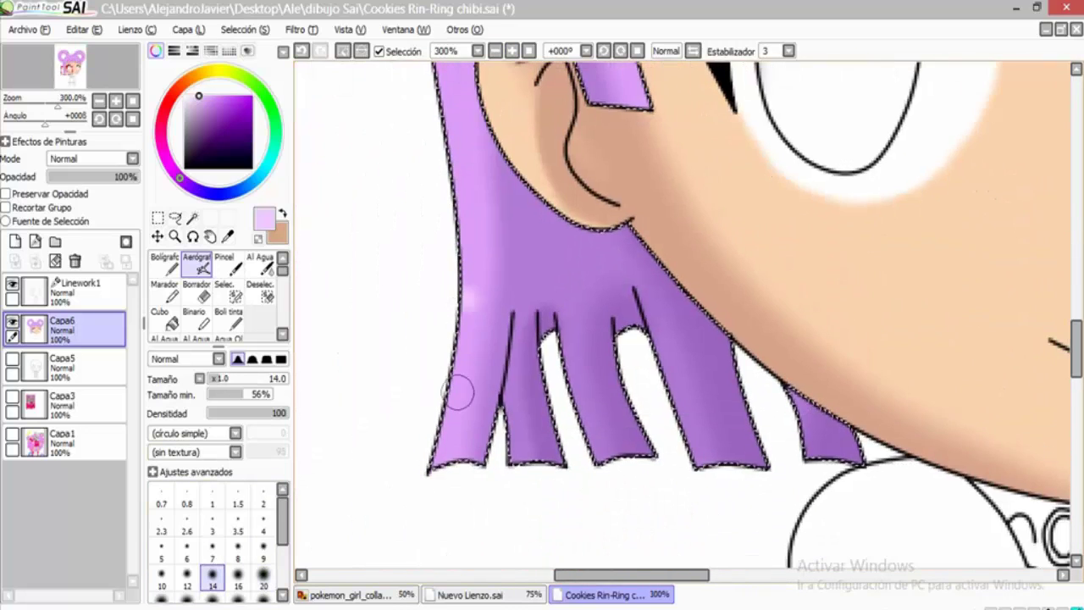
left_click_drag(462, 297, 464, 407)
Trim the central fringe section's zigzag highlight into sharp points using the base lilac and the Airbrush at size 7.
scroll(619, 440, "right", 5)
scroll(539, 473, "up", 10)
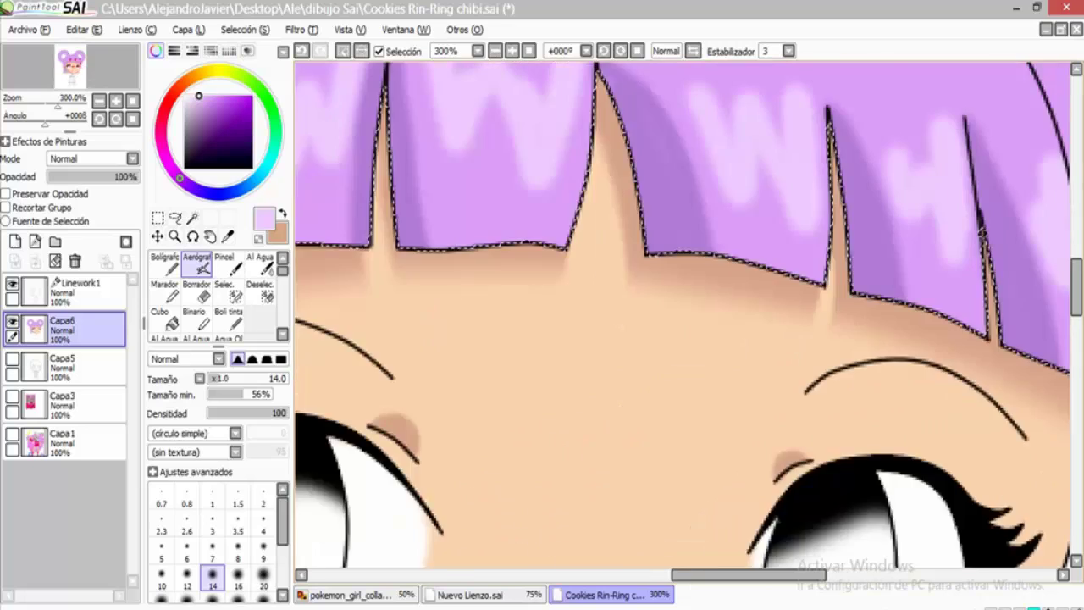
key("bracketleft")
key("bracketleft")
key("bracketleft")
key("bracketleft")
key("bracketleft")
scroll(525, 311, "up", 2)
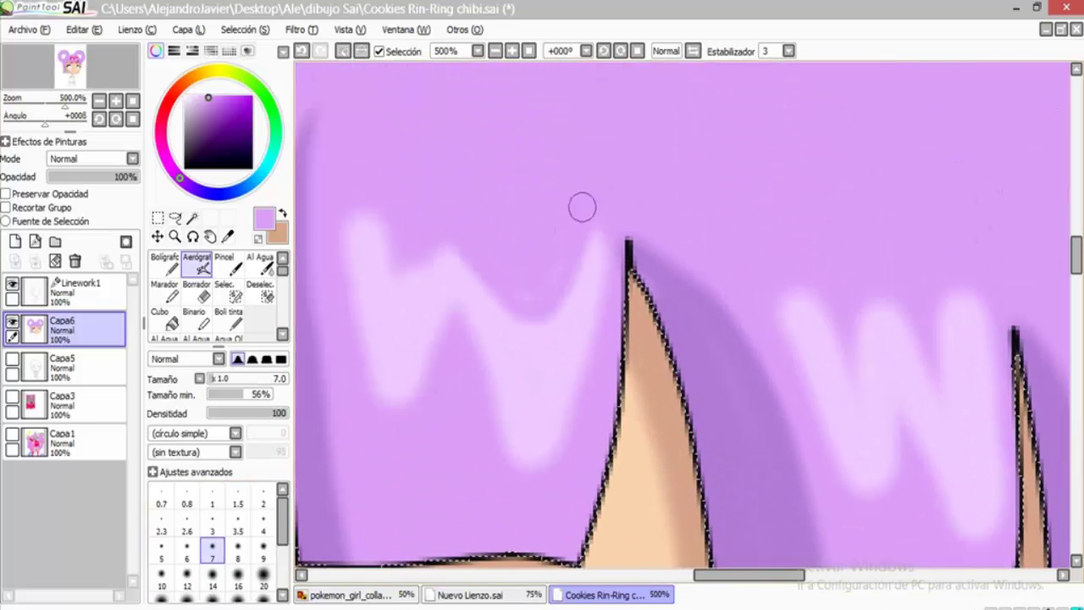
mouse_move(546, 293)
left_mouse_down()
mouse_move(458, 334)
mouse_move(521, 496)
left_mouse_up()
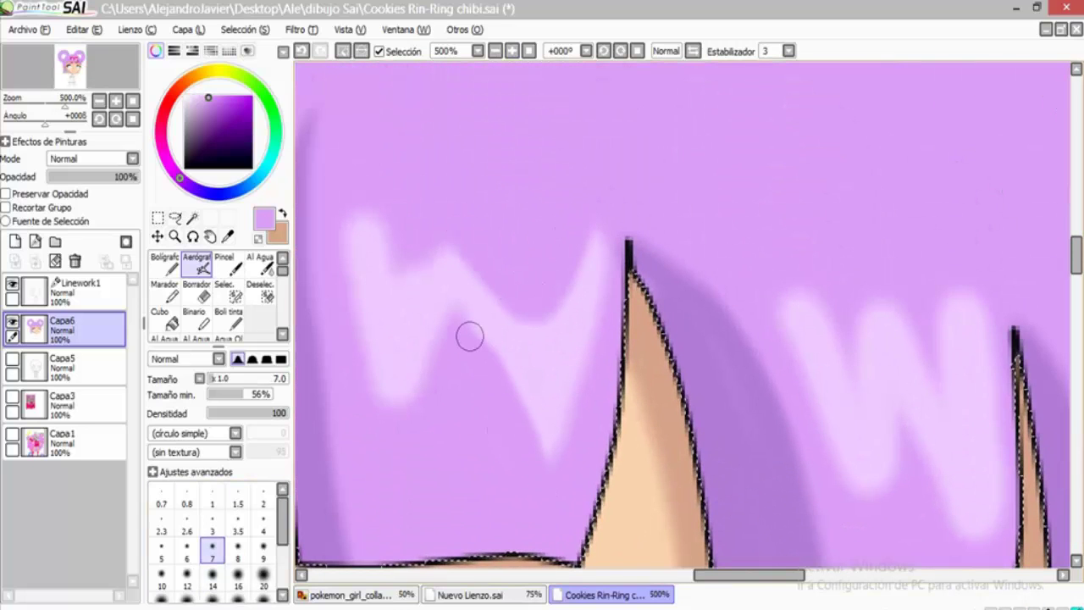
scroll(520, 310, "up", 2)
scroll(520, 310, "left", 2)
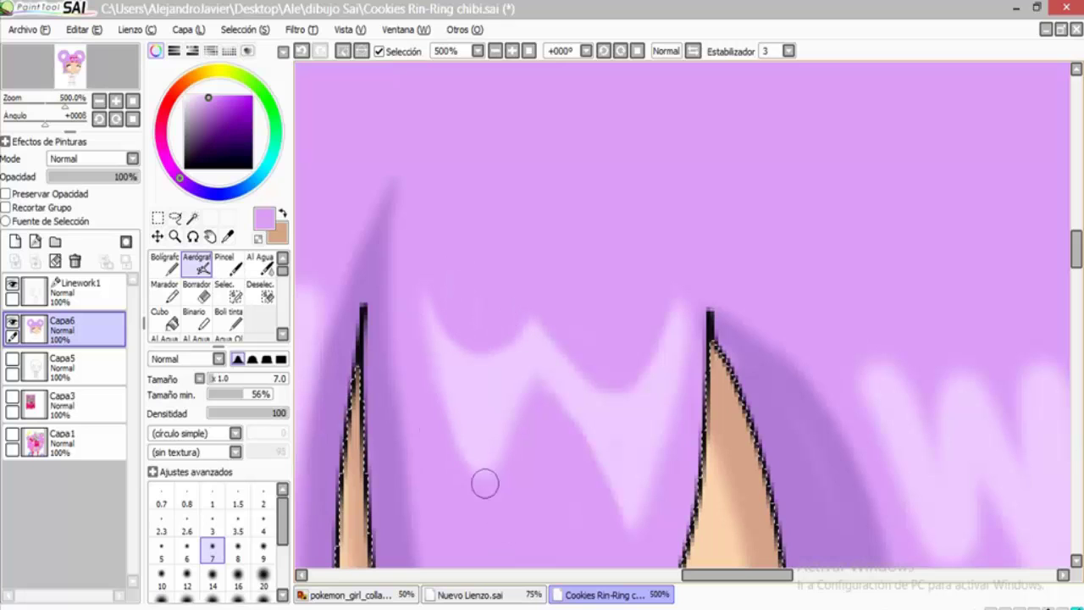
Sharpen the zigzag highlights on the three fringe sections right of centre in base lilac at size 7.
scroll(653, 423, "down", 2)
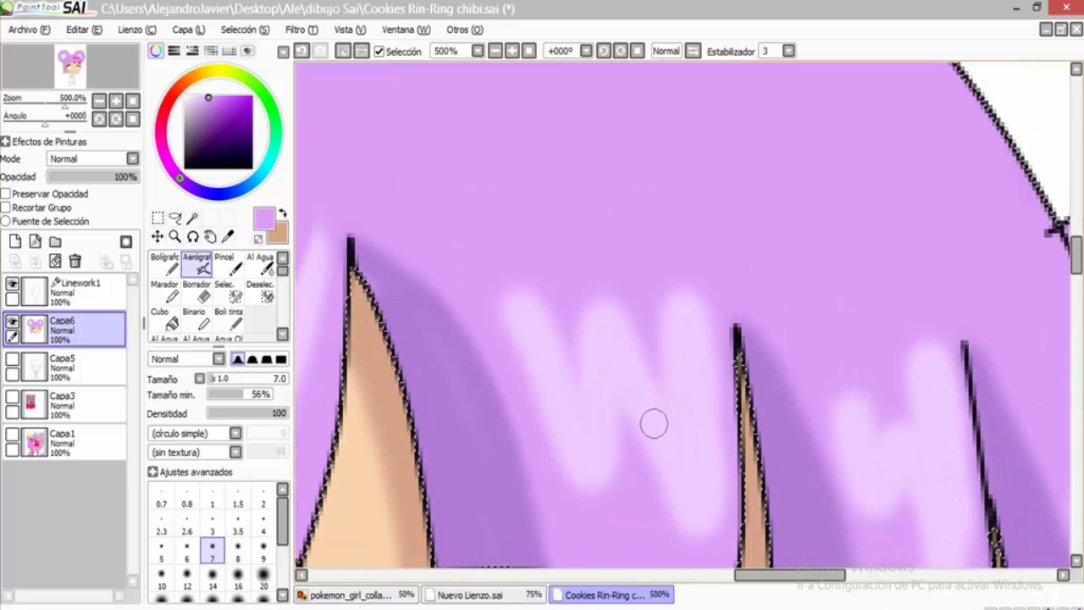
scroll(613, 186, "right", 2)
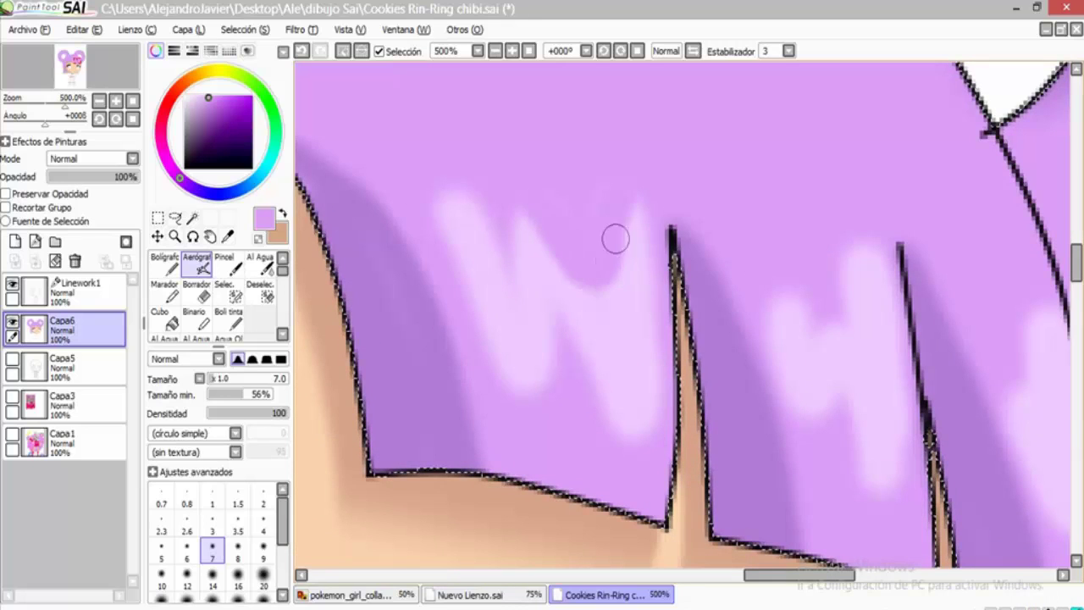
left_click_drag(505, 230, 461, 210)
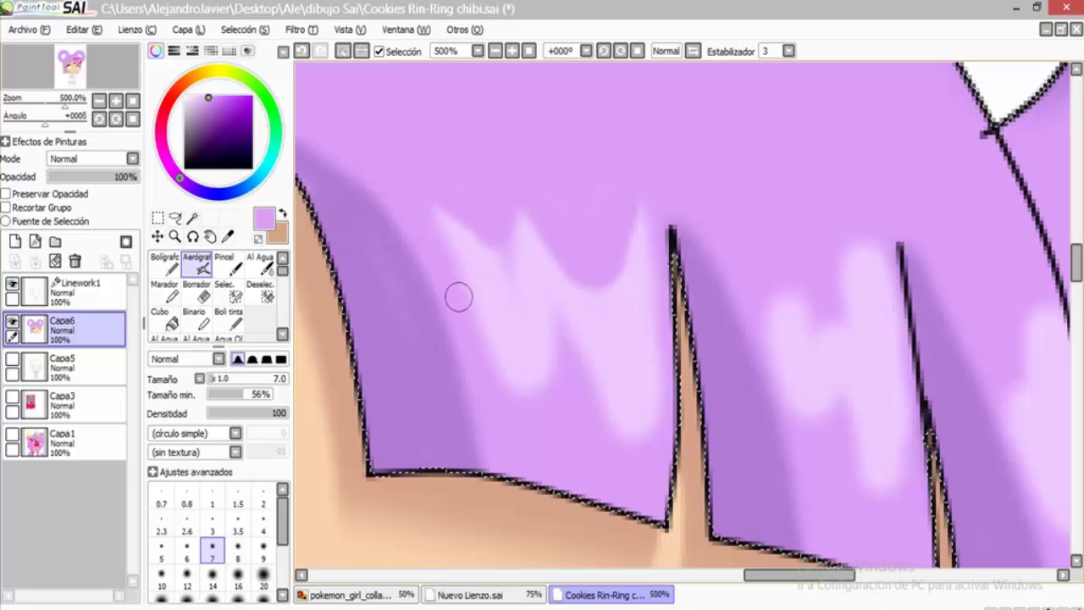
left_click_drag(518, 414, 639, 478)
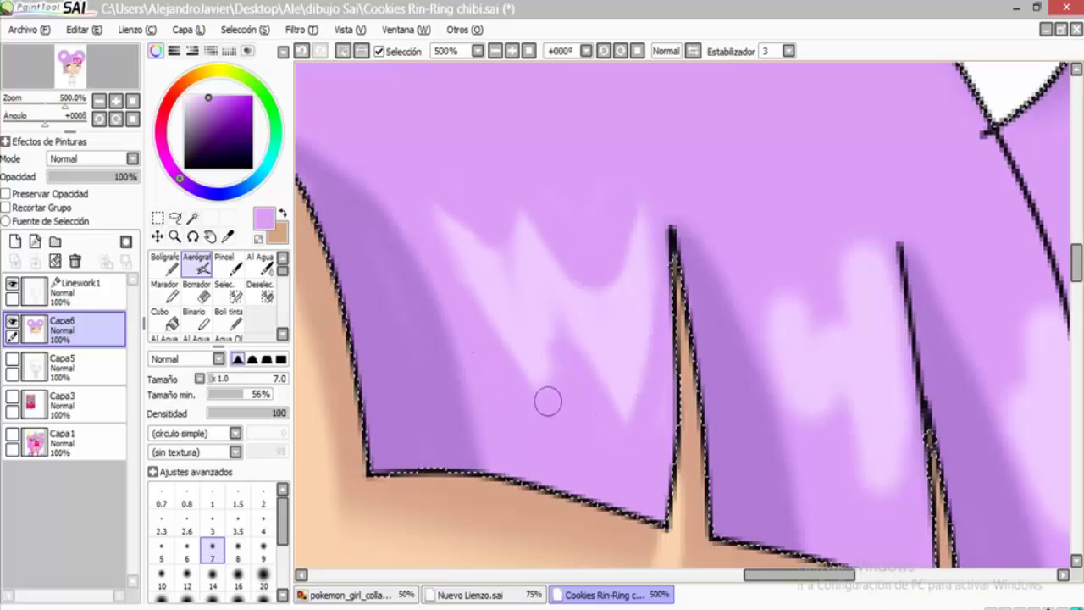
scroll(562, 330, "right", 3)
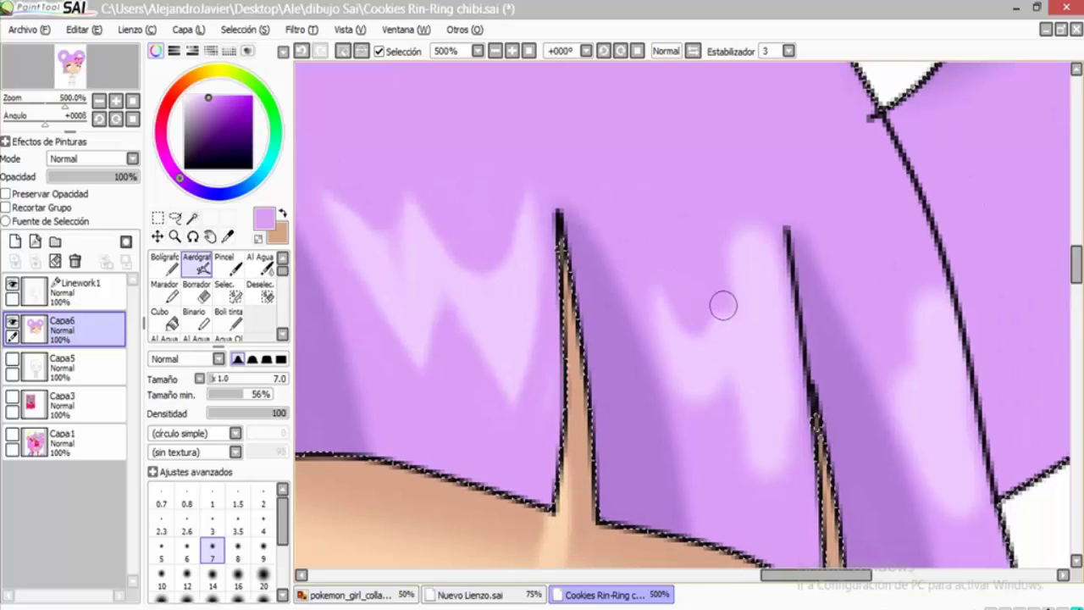
mouse_move(742, 213)
left_mouse_down()
mouse_move(703, 421)
mouse_move(723, 374)
mouse_move(760, 517)
left_mouse_up()
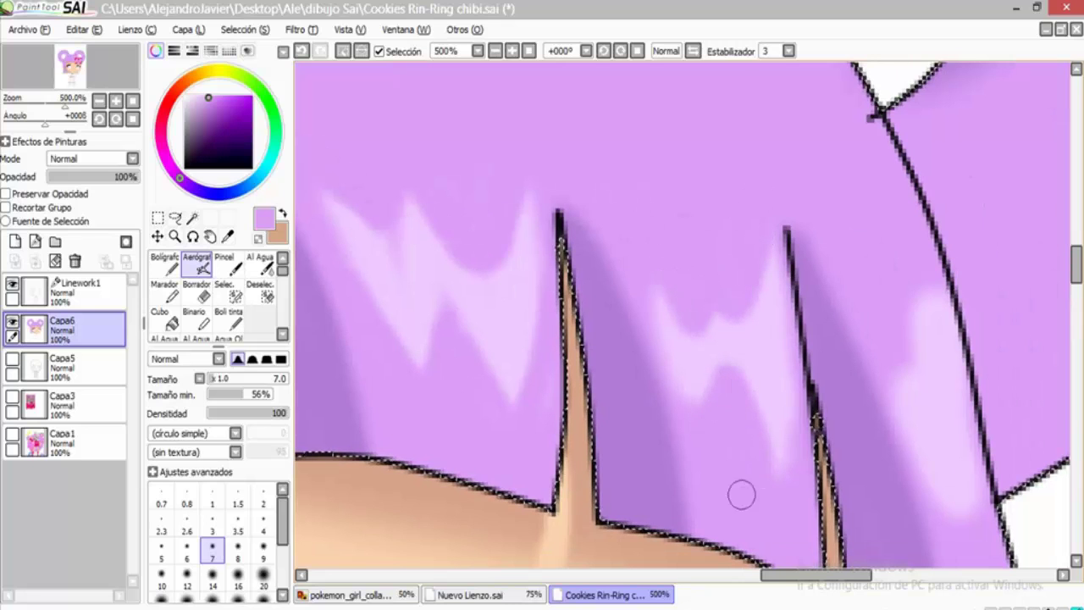
scroll(716, 423, "right", 5)
mouse_move(687, 361)
left_mouse_down()
mouse_move(713, 323)
mouse_move(694, 357)
left_mouse_up()
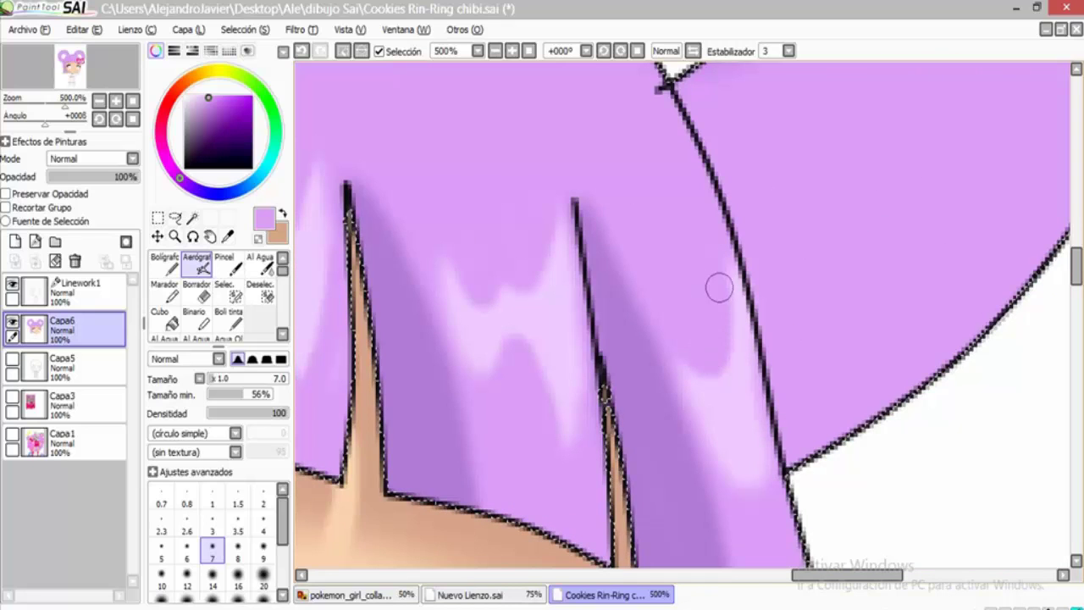
left_click_drag(719, 288, 757, 503)
Trim the right bun's zigzag highlight into pointed peaks with the base lilac Airbrush at size 7.
scroll(516, 351, "up", 5)
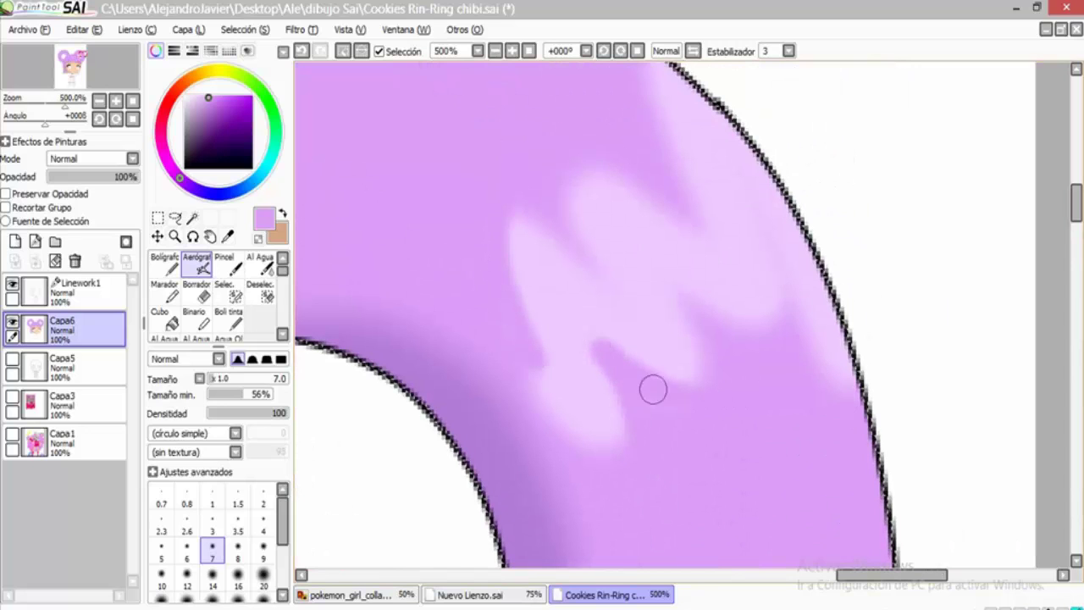
mouse_move(592, 152)
left_mouse_down()
mouse_move(609, 270)
mouse_move(530, 206)
left_mouse_up()
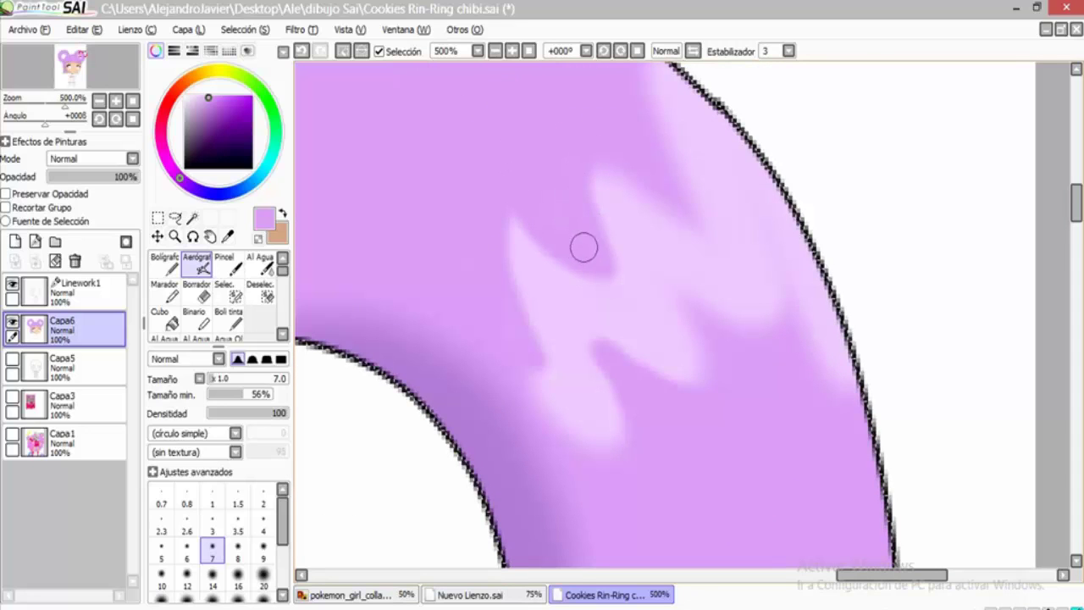
scroll(584, 247, "up", 3)
left_click_drag(775, 412, 837, 461)
scroll(544, 349, "up", 2)
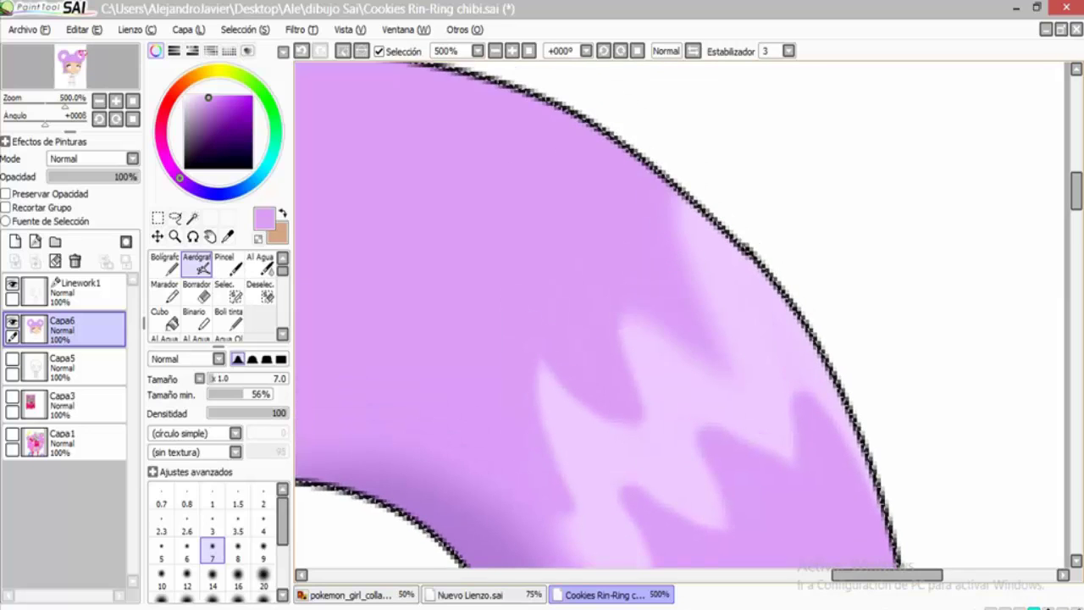
Carve the left bun's zigzag highlight into sharp points along both edges with the base lilac Airbrush at size 7.
scroll(544, 348, "down", 5)
left_click(512, 51)
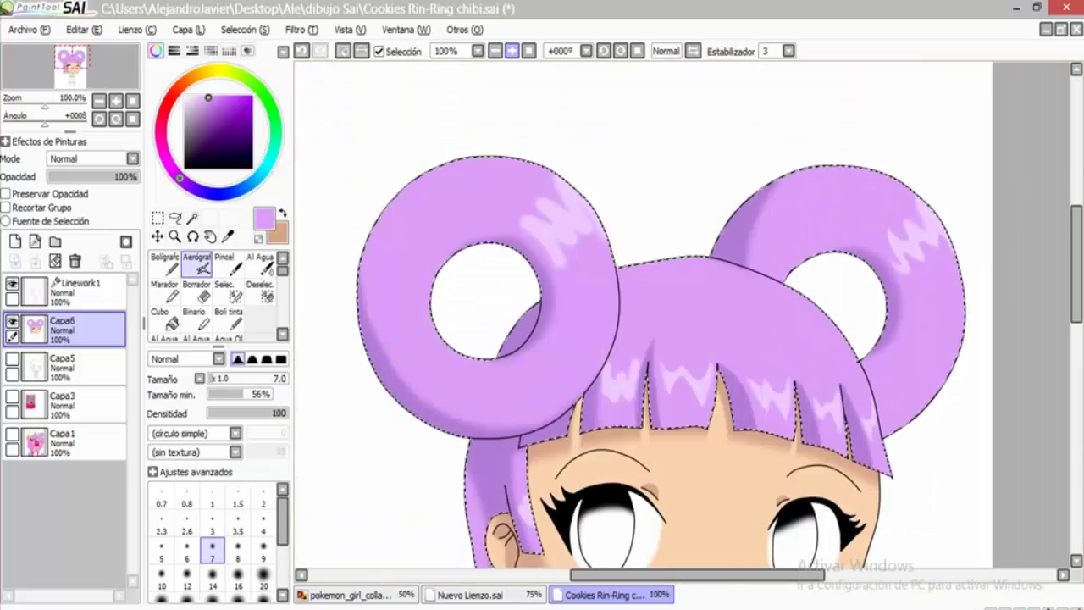
left_click(511, 51)
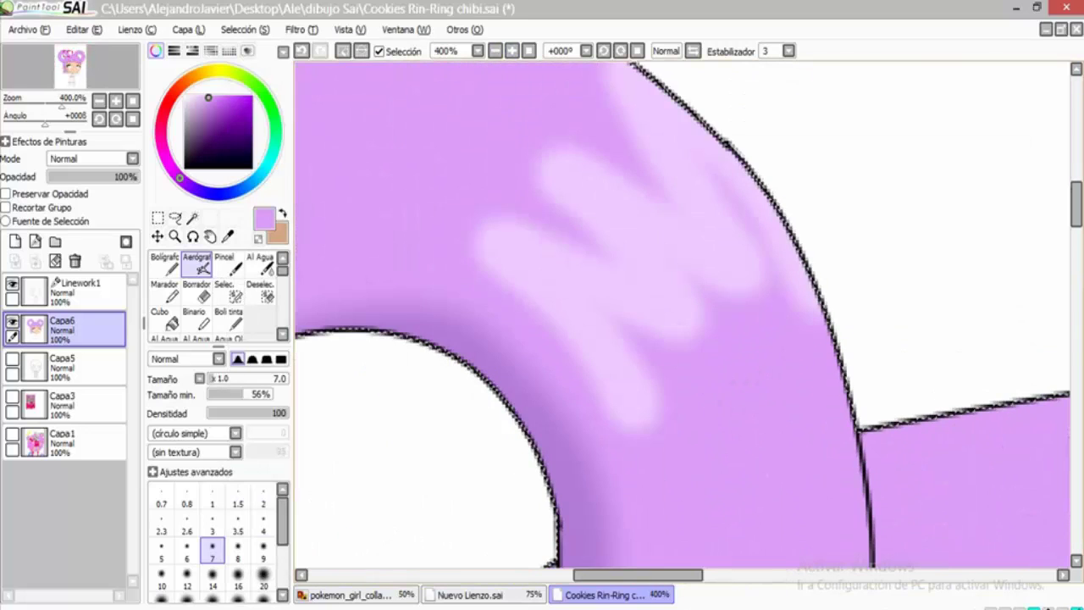
scroll(653, 440, "up", 1)
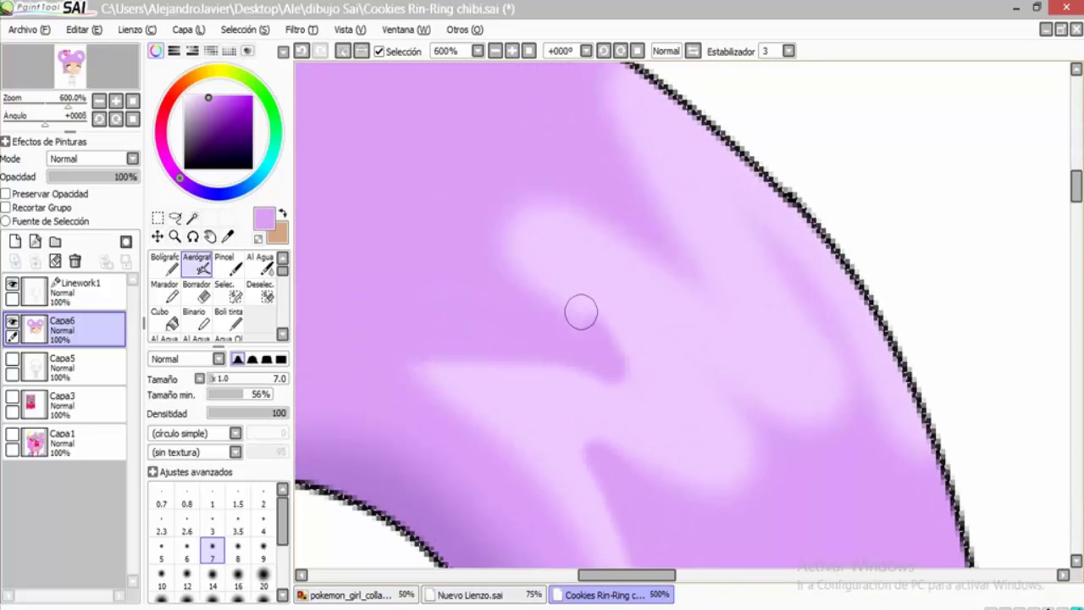
mouse_move(581, 312)
left_mouse_down()
mouse_move(532, 294)
mouse_move(491, 248)
left_mouse_up()
mouse_move(673, 278)
left_mouse_down()
mouse_move(653, 255)
mouse_move(531, 205)
left_mouse_up()
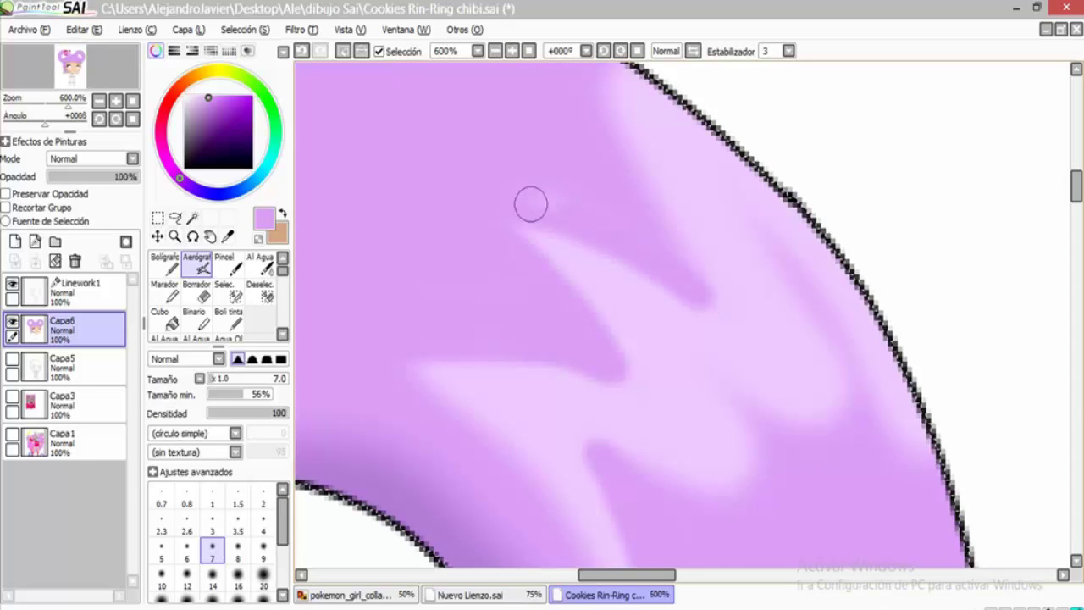
scroll(562, 197, "down", 2)
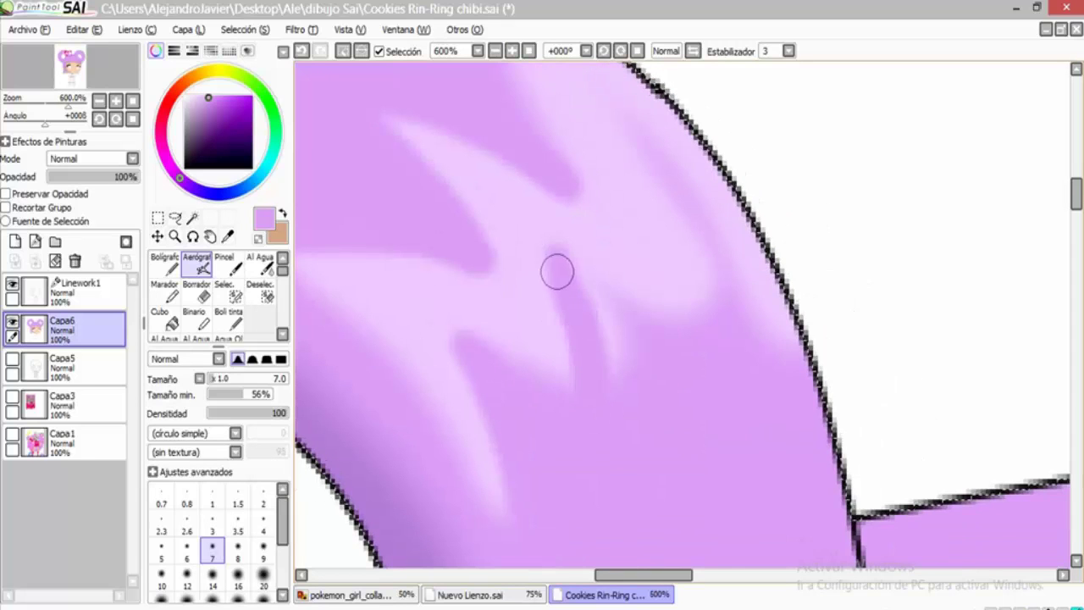
left_click_drag(556, 271, 584, 307)
scroll(614, 402, "up", 2)
left_click_drag(734, 407, 760, 482)
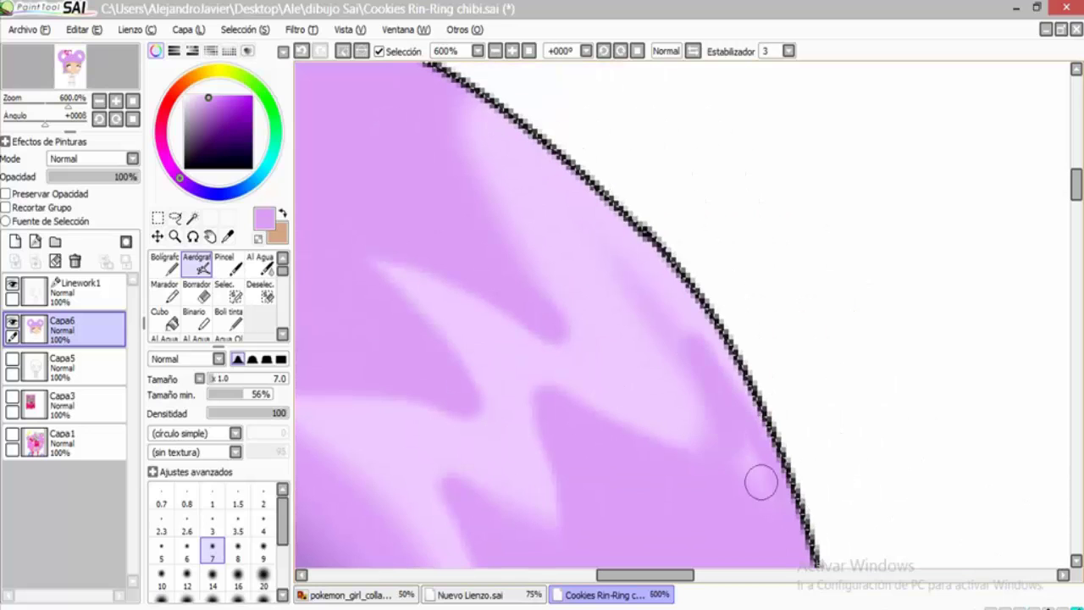
left_click_drag(662, 349, 698, 445)
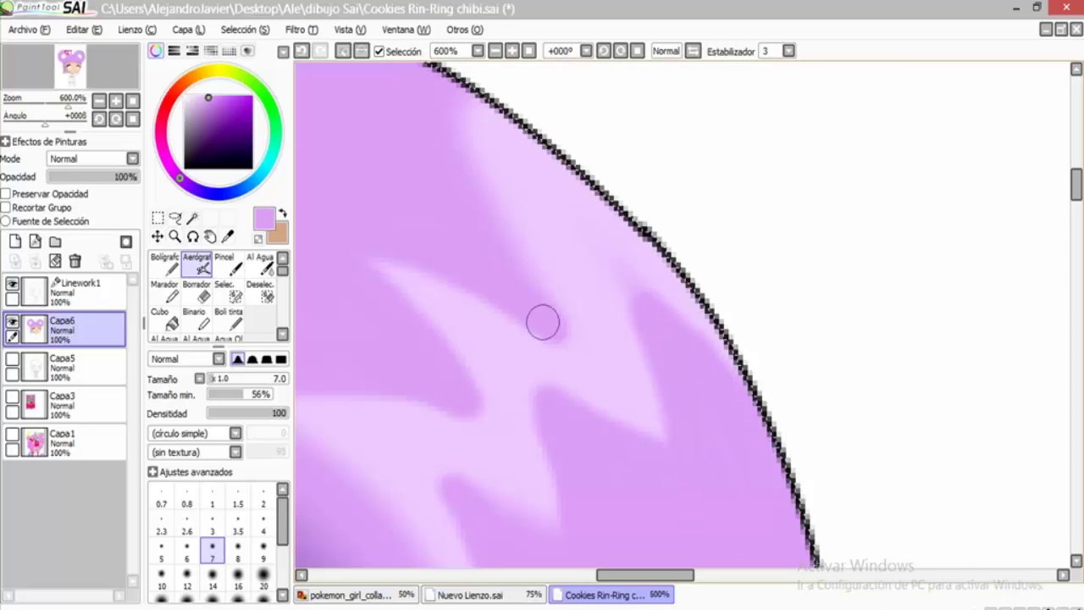
Taper the highlights on the outer left strand and the side lock beside the ear in base lilac.
scroll(643, 334, "down", 7)
scroll(642, 335, "down", 3)
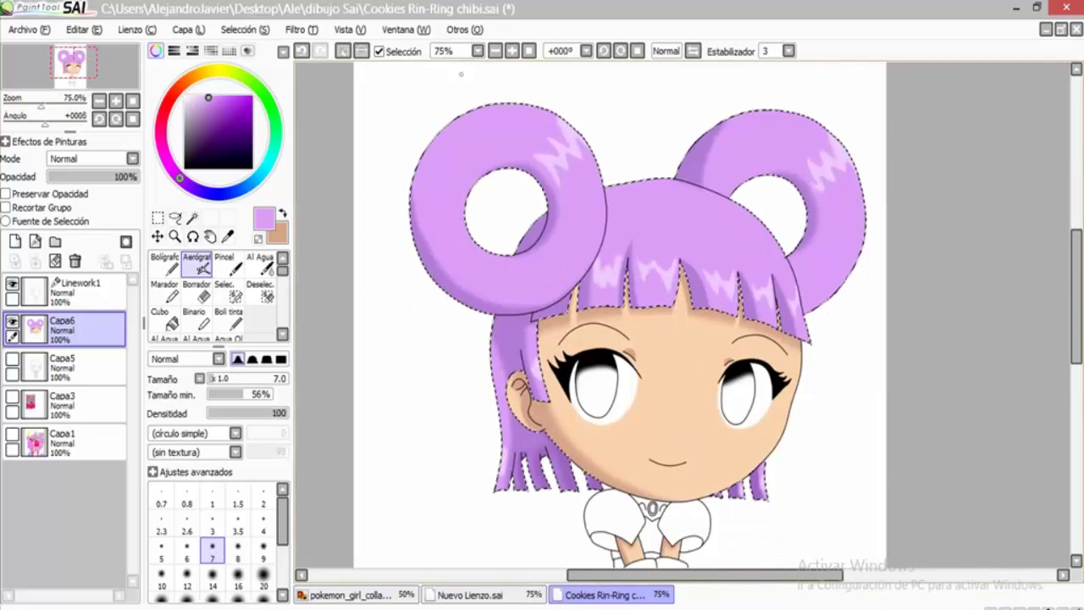
scroll(643, 334, "up", 5)
scroll(643, 335, "down", 3)
scroll(639, 326, "down", 2)
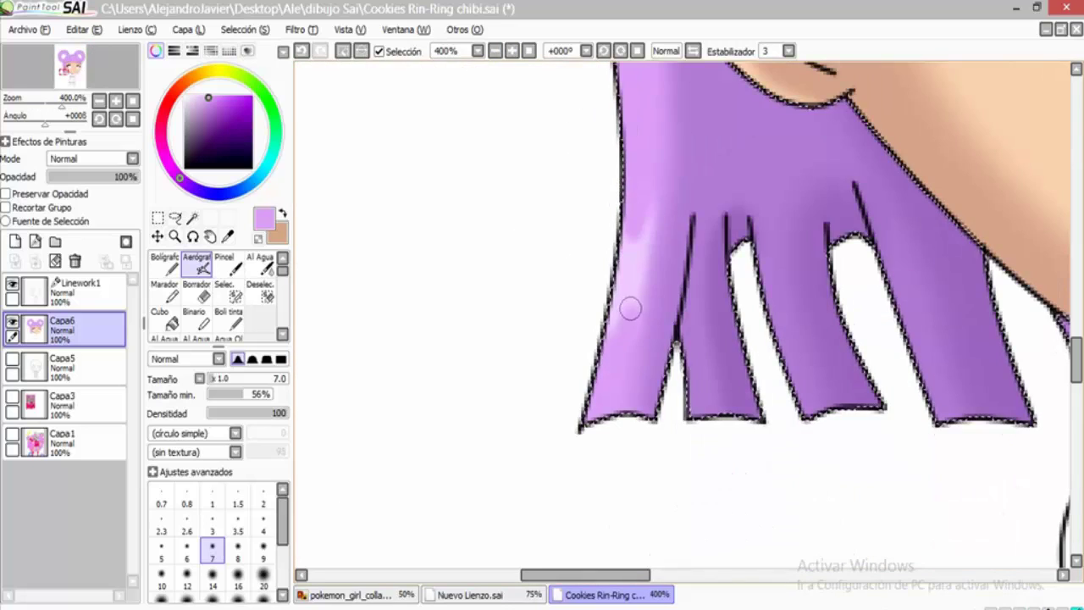
scroll(630, 307, "up", 5)
scroll(610, 339, "right", 2)
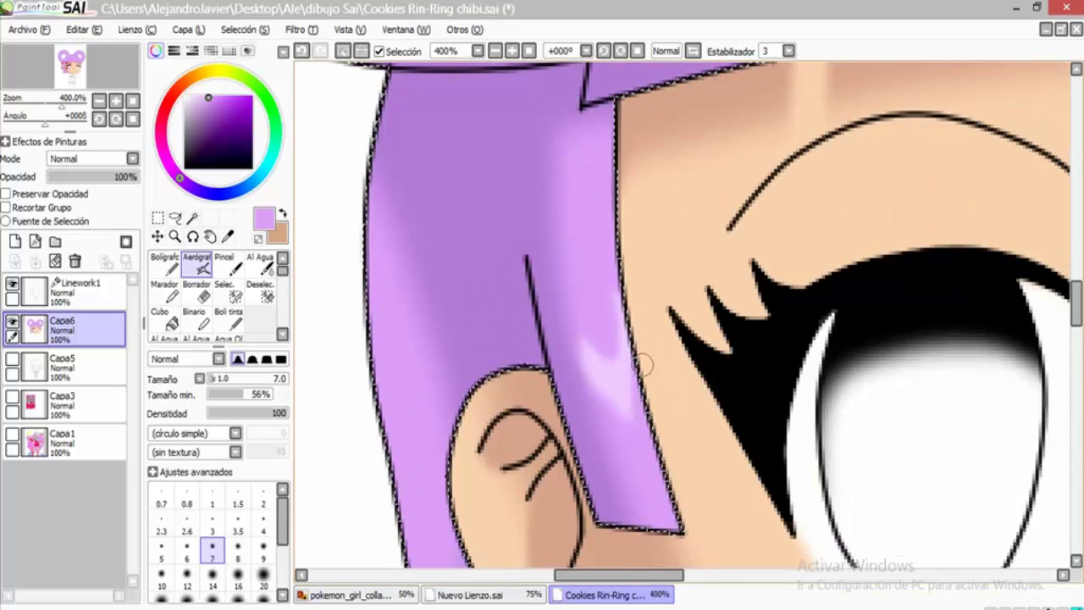
Refine the zigzag highlight on the fringe section next to the left bun into sharp points in base lilac.
scroll(641, 362, "up", 5)
scroll(458, 243, "up", 1)
left_click_drag(466, 195, 442, 382)
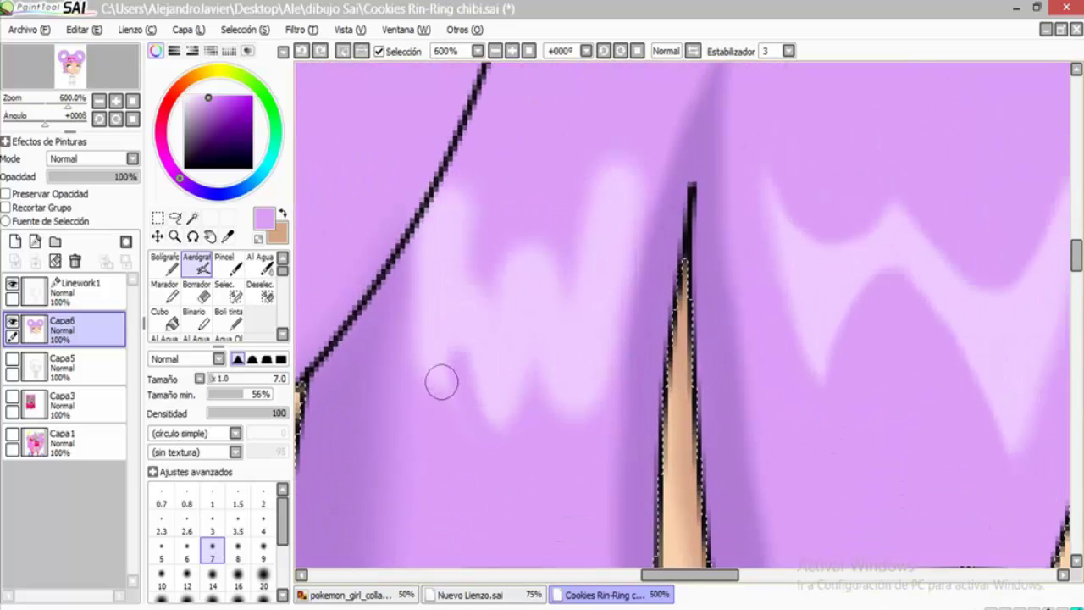
left_click_drag(532, 227, 652, 142)
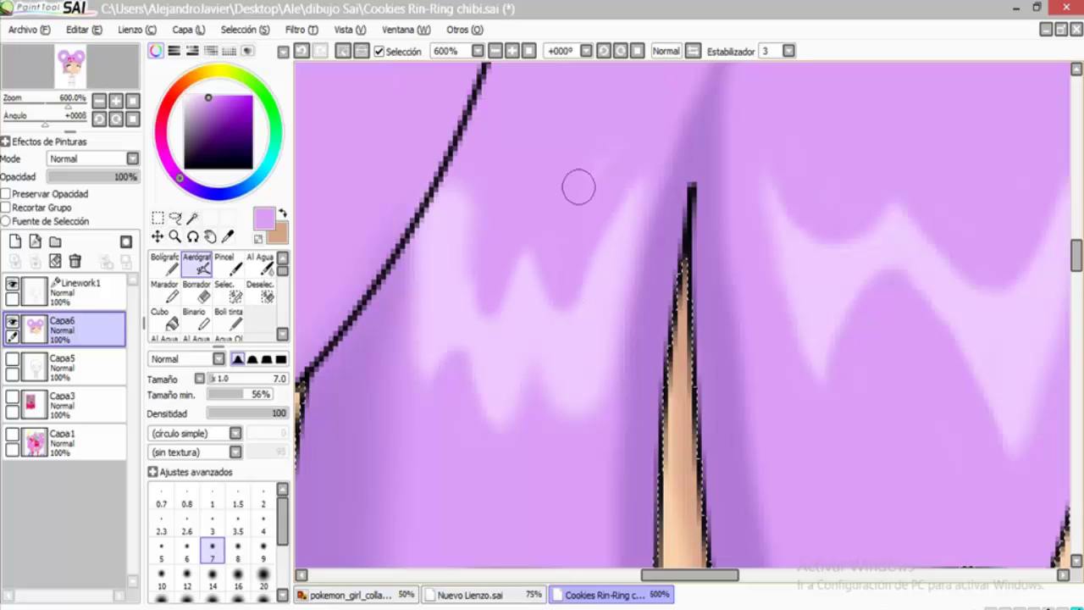
left_click_drag(584, 440, 537, 351)
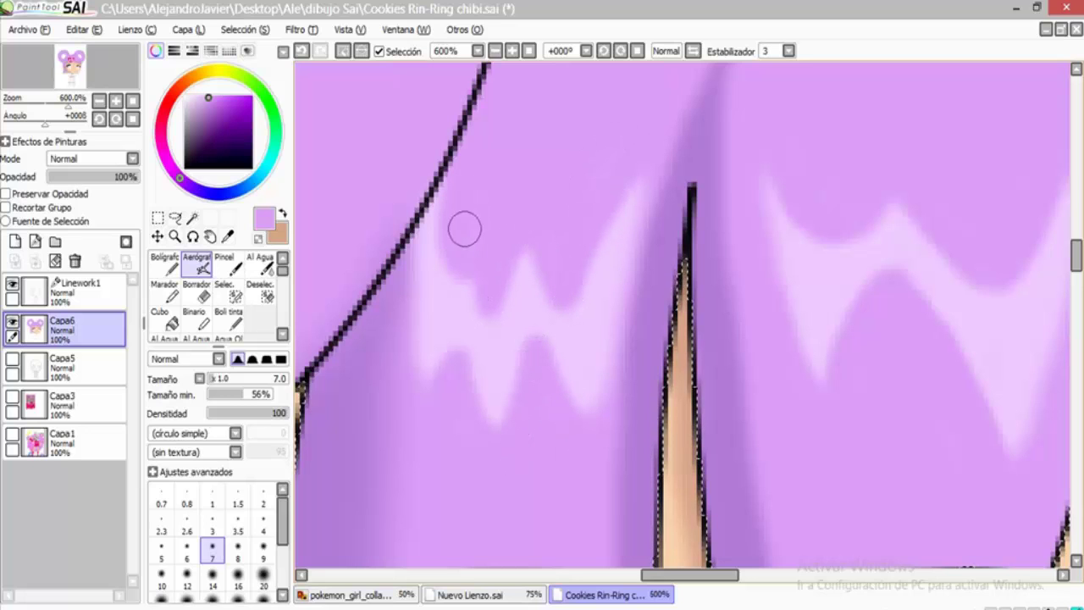
scroll(470, 74, "down", 7)
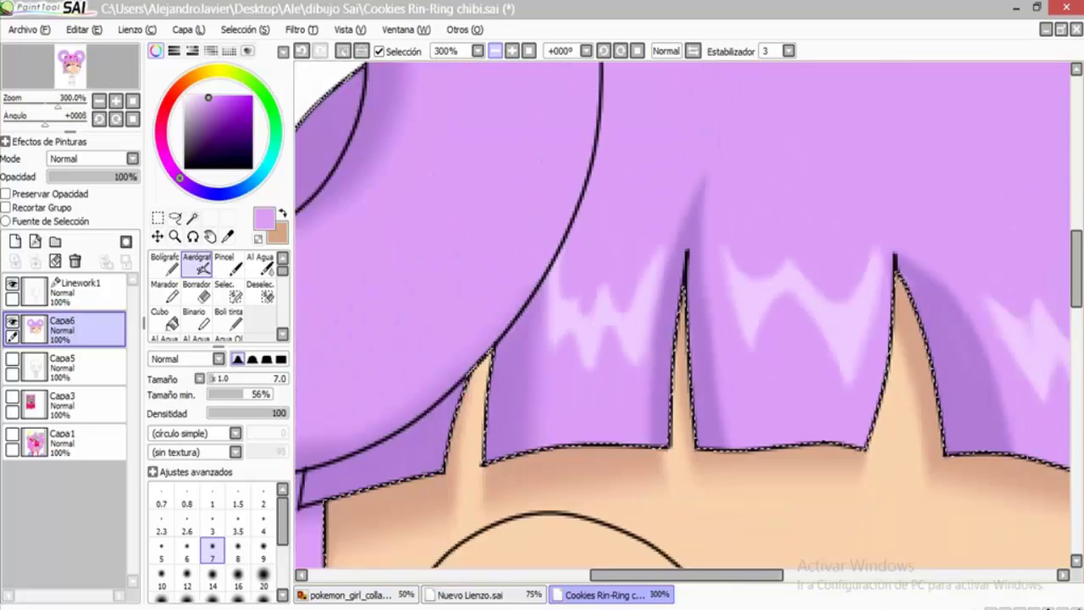
Paint a large curved pale lilac highlight on the right of the crown with the Airbrush at size 20, tapering its edges in base lilac.
scroll(522, 330, "up", 3)
scroll(522, 331, "up", 2)
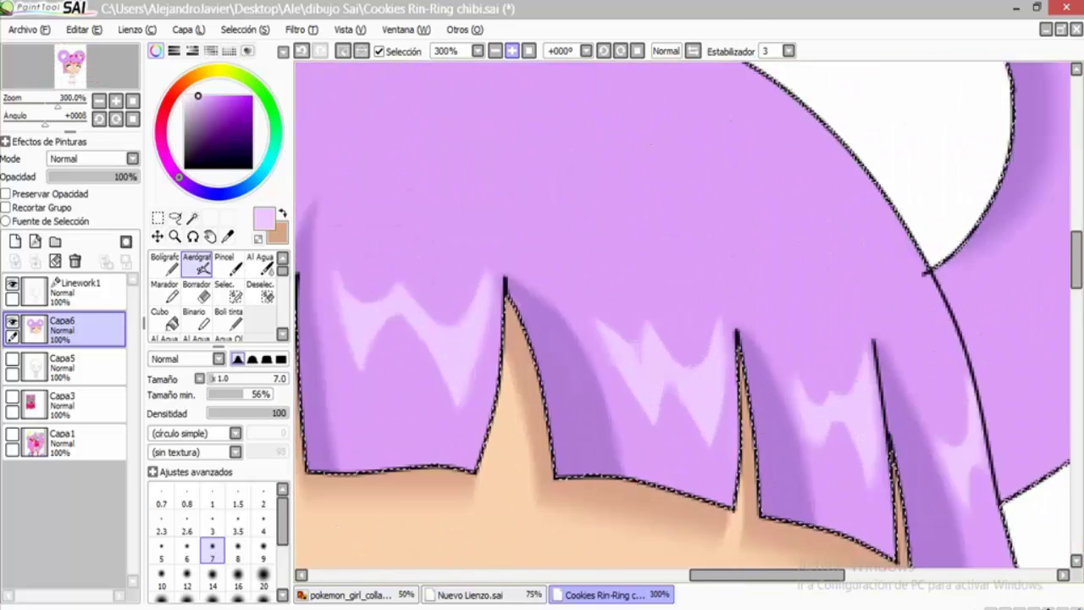
key("bracketright")
key("bracketright")
key("bracketright")
key("bracketright")
key("bracketright")
key("bracketright")
key("bracketright")
mouse_move(661, 211)
left_mouse_down()
mouse_move(460, 302)
mouse_move(599, 297)
mouse_move(624, 246)
left_mouse_up()
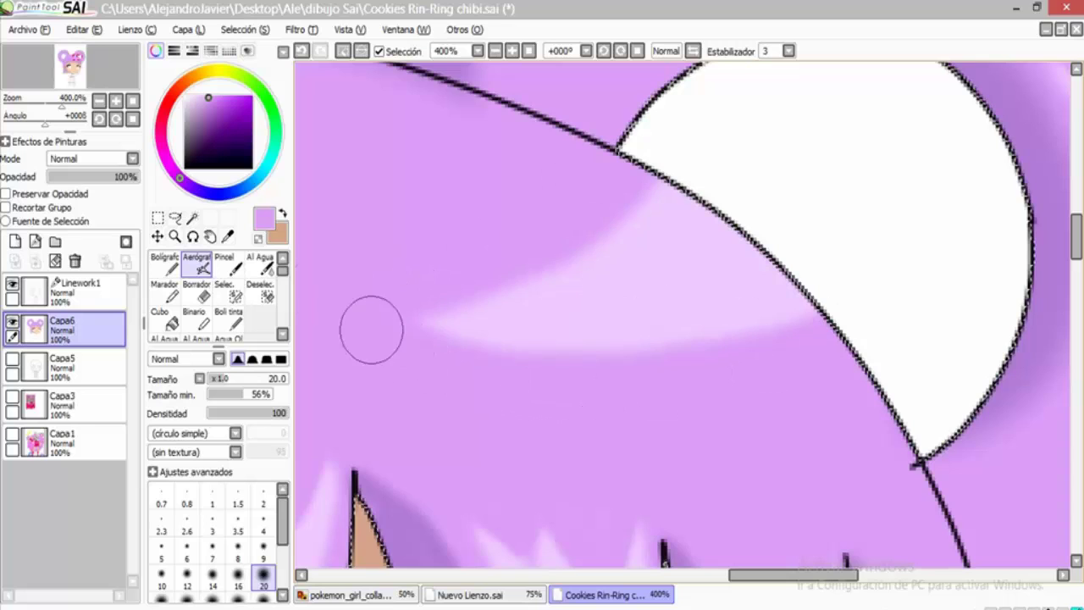
scroll(426, 194, "down", 4)
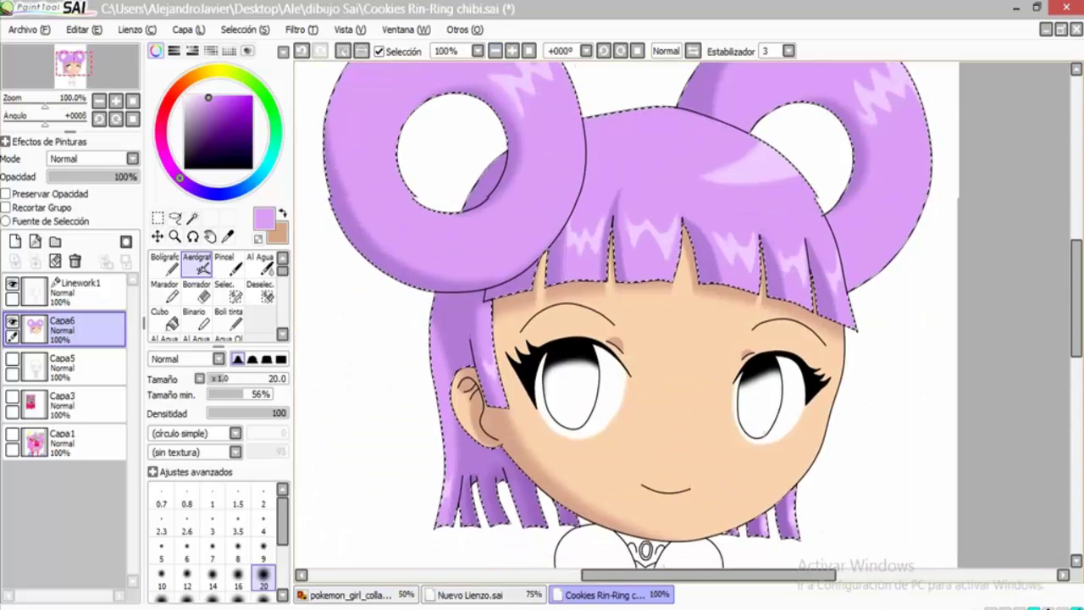
Clear the hair selection, choose the Lasso and show the Capa3 layer with the reference picture.
key("ctrl+d")
left_click_drag(627, 322, 597, 377)
left_click(175, 218)
left_click(12, 395)
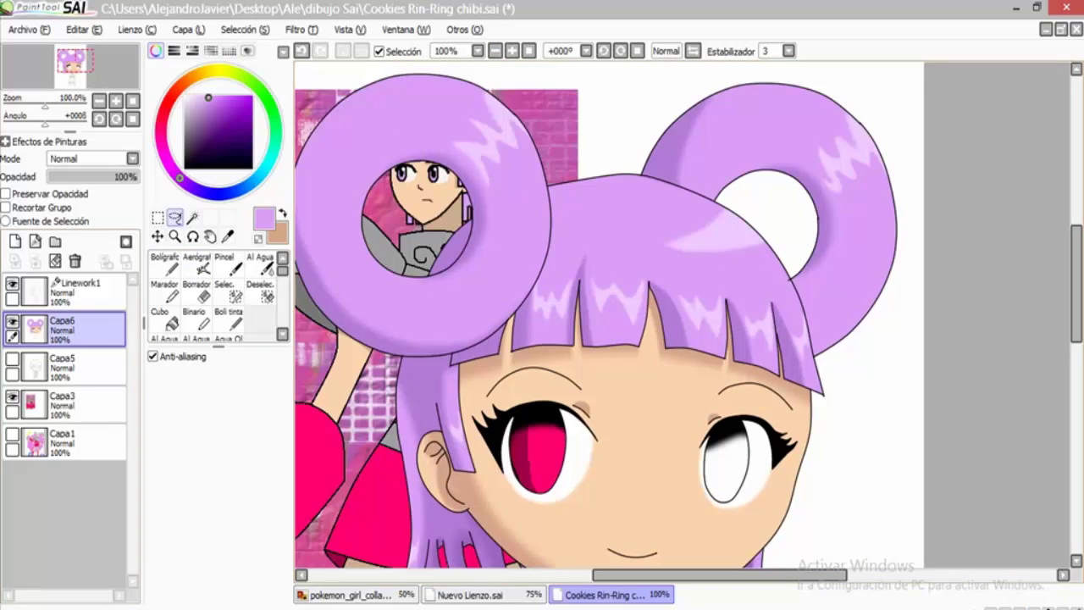
Hide the Capa3 reference, select both irises on Linework1 with the Magic Wand and fill them with lilac on Capa6.
left_click(12, 395)
left_click(76, 288)
left_click(192, 218)
left_click(538, 449)
left_click(727, 462)
left_click(76, 327)
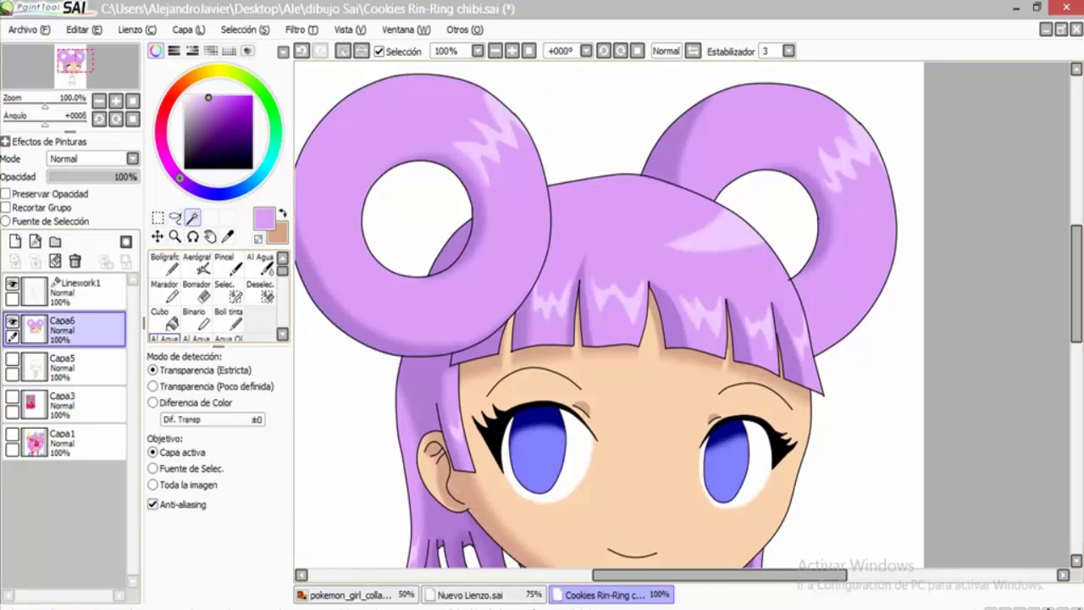
left_click(161, 320)
left_click(538, 453)
left_click(727, 461)
Paint layered pale lilac bands across the lower part of both irises with the Brush, enlarging it to size 80.
scroll(677, 322, "down", 5)
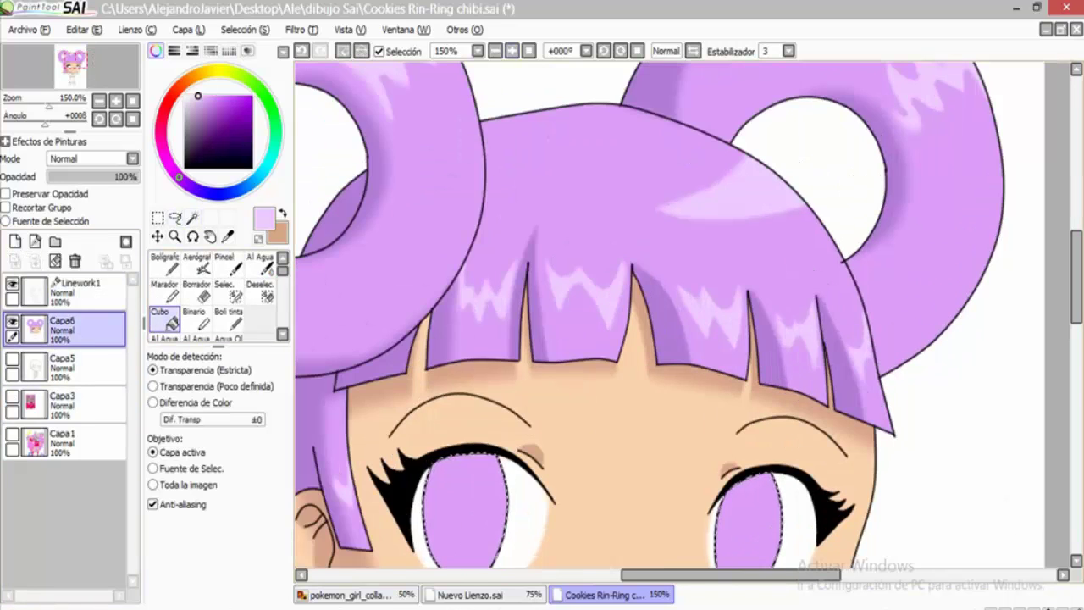
scroll(678, 322, "up", 3)
key("n")
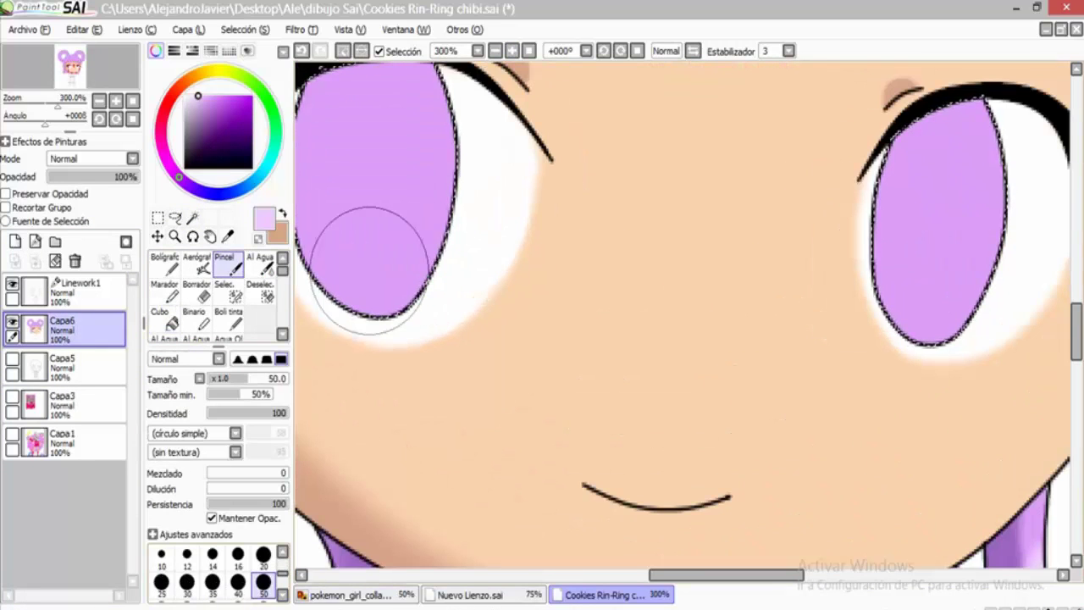
left_click_drag(338, 254, 423, 275)
left_click_drag(379, 332, 506, 421)
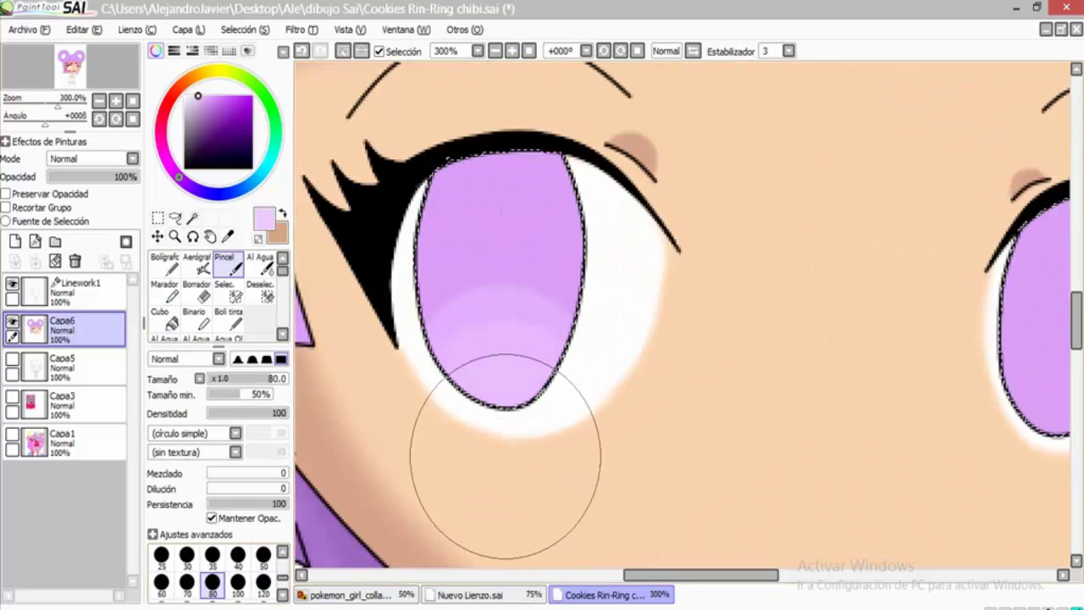
scroll(678, 322, "right", 3)
left_click_drag(896, 472, 927, 468)
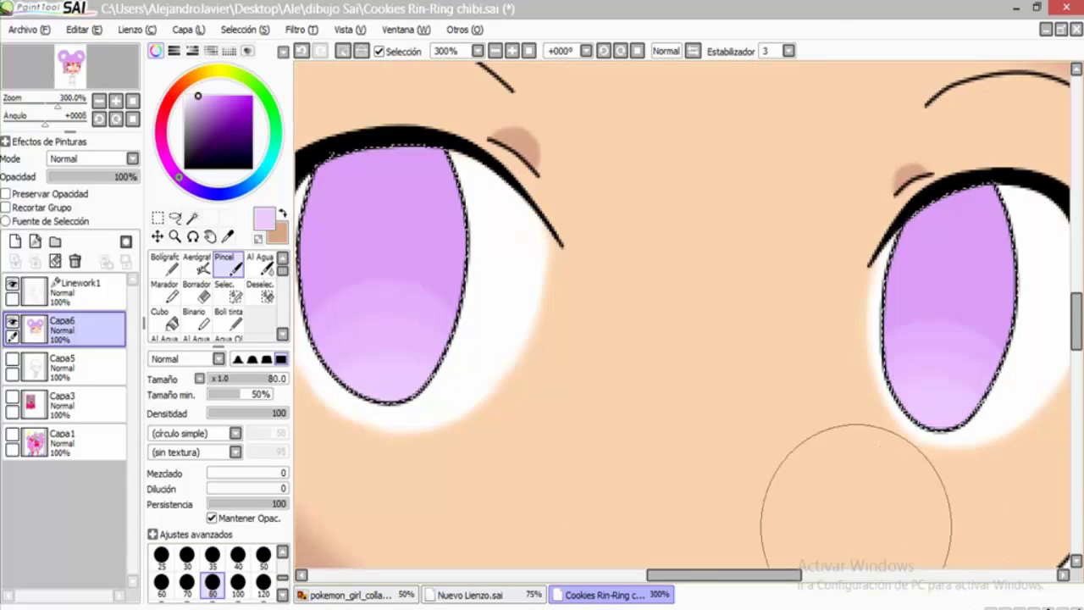
Paint layered dark purple shadow bands across the upper part of both irises with the Brush at size 80.
scroll(830, 479, "up", 2)
scroll(830, 479, "left", 2)
left_click(212, 131)
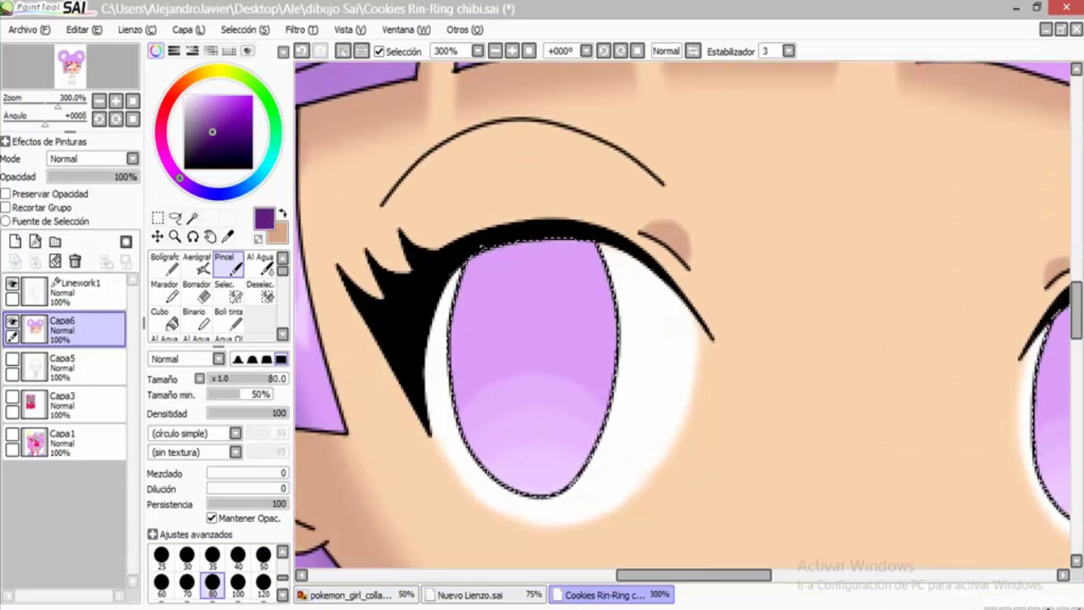
left_click(534, 250)
left_click(530, 216)
left_click(529, 185)
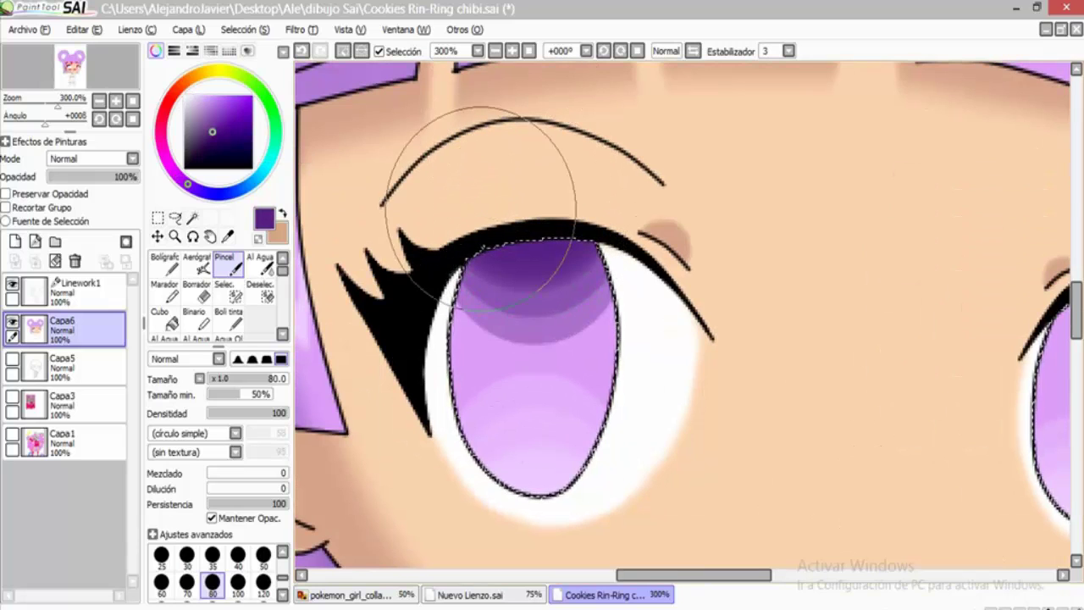
scroll(677, 211, "right", 3)
left_click(895, 278)
left_click(884, 229)
scroll(889, 222, "left", 1)
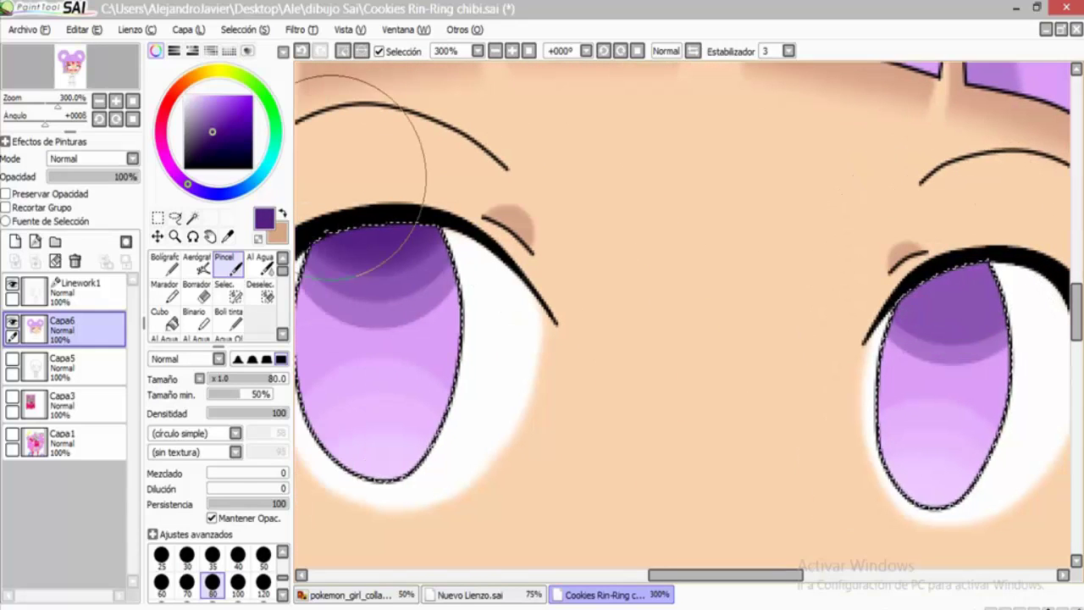
Deepen the shadow along the upper edge of both irises with a near-black violet.
left_click(214, 162)
left_click(955, 235)
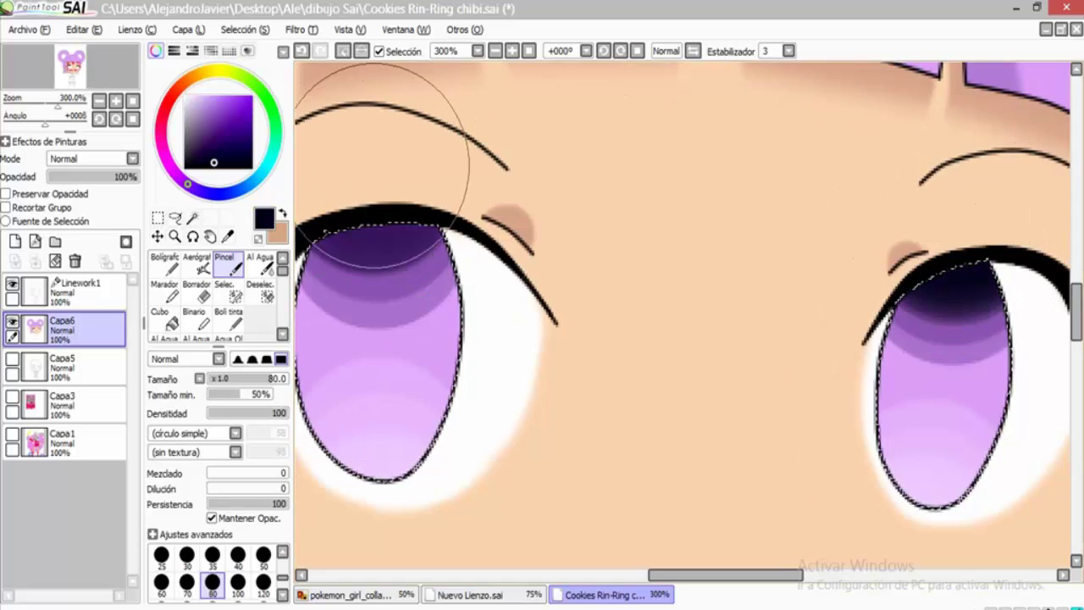
scroll(509, 254, "left", 2)
left_click_drag(369, 415, 343, 220)
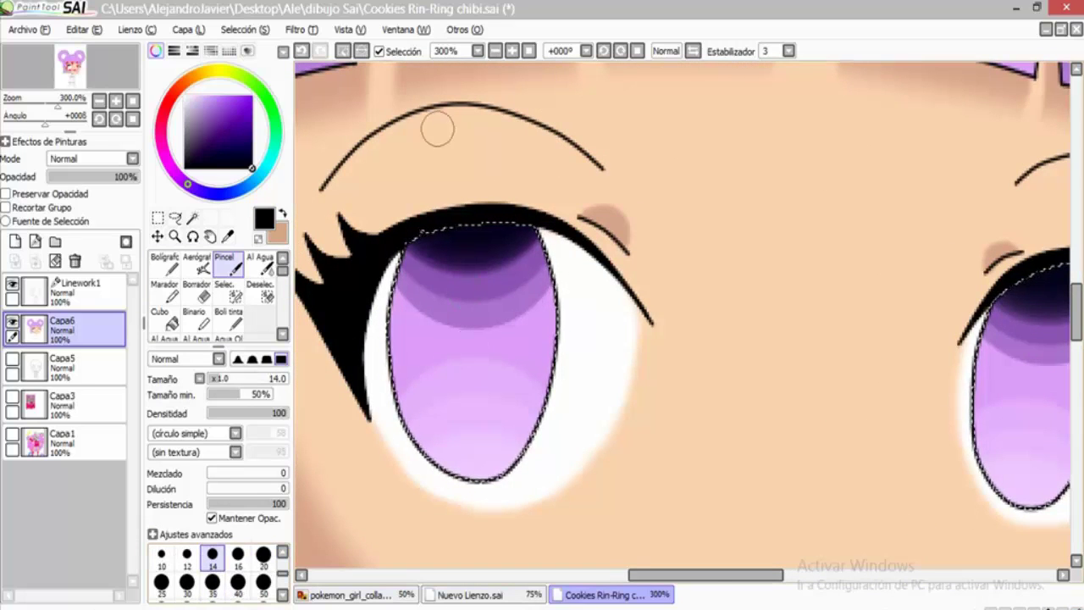
Paint a round black pupil in the centre of the right iris with the Brush at size 16.
scroll(438, 127, "up", 1)
scroll(678, 339, "right", 3)
key("bracketleft")
key("bracketleft")
key("bracketleft")
key("bracketleft")
key("bracketleft")
key("bracketleft")
key("bracketleft")
key("bracketleft")
left_click(733, 365)
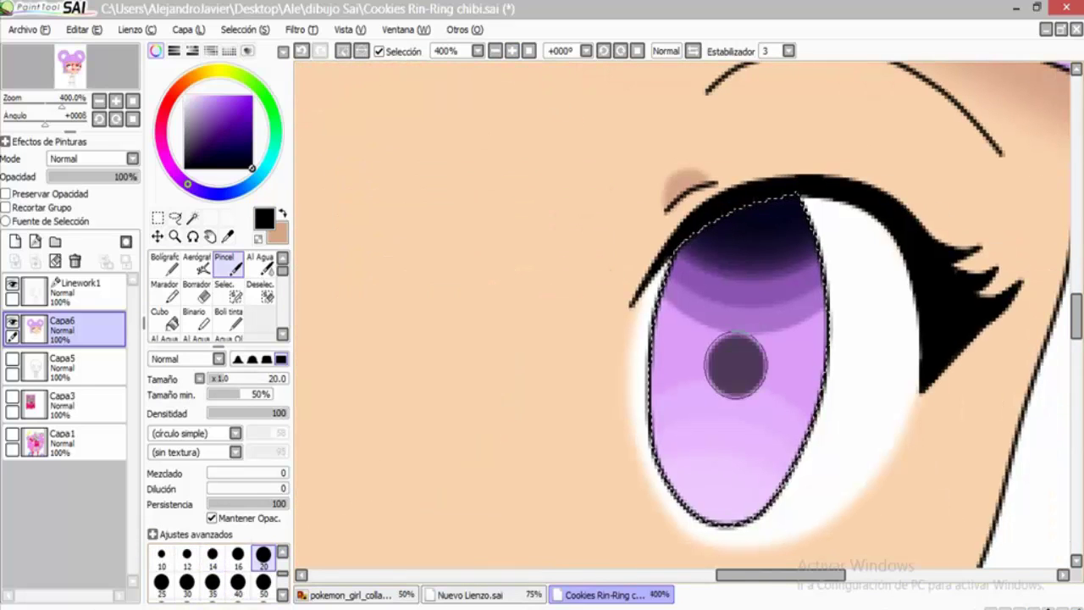
key("bracketleft")
key("ctrl+z")
left_click(734, 362)
Paint a round black pupil in the centre of the left iris with the Brush at size 20.
scroll(734, 362, "left", 6)
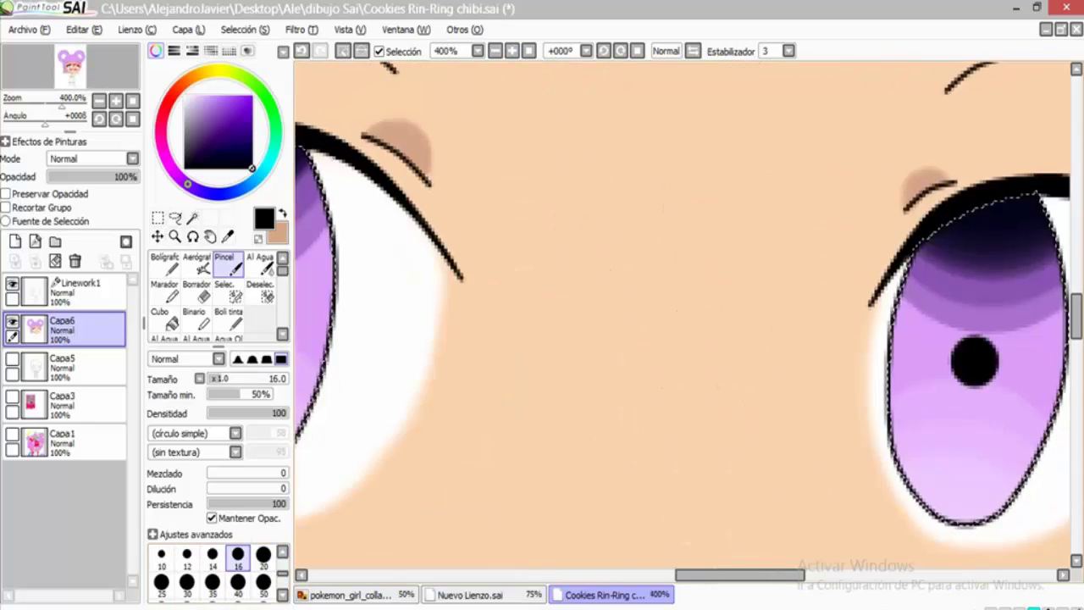
key("bracketright")
left_click(467, 320)
scroll(520, 332, "up", 1)
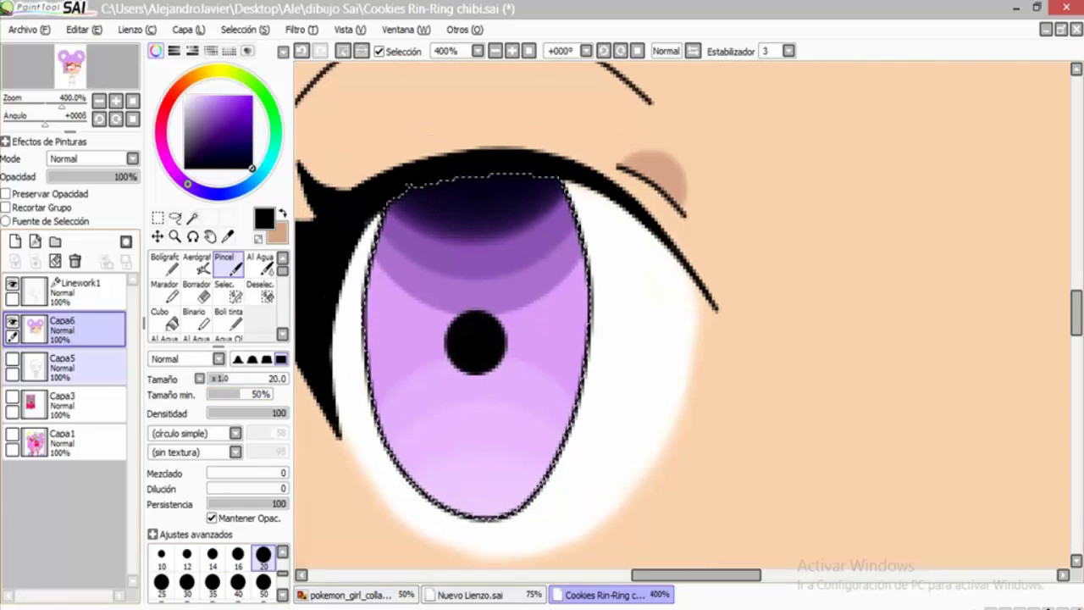
Draw an inner contour line inside each iris on Linework1 with the Curve tool at size 1 in black.
left_click(80, 288)
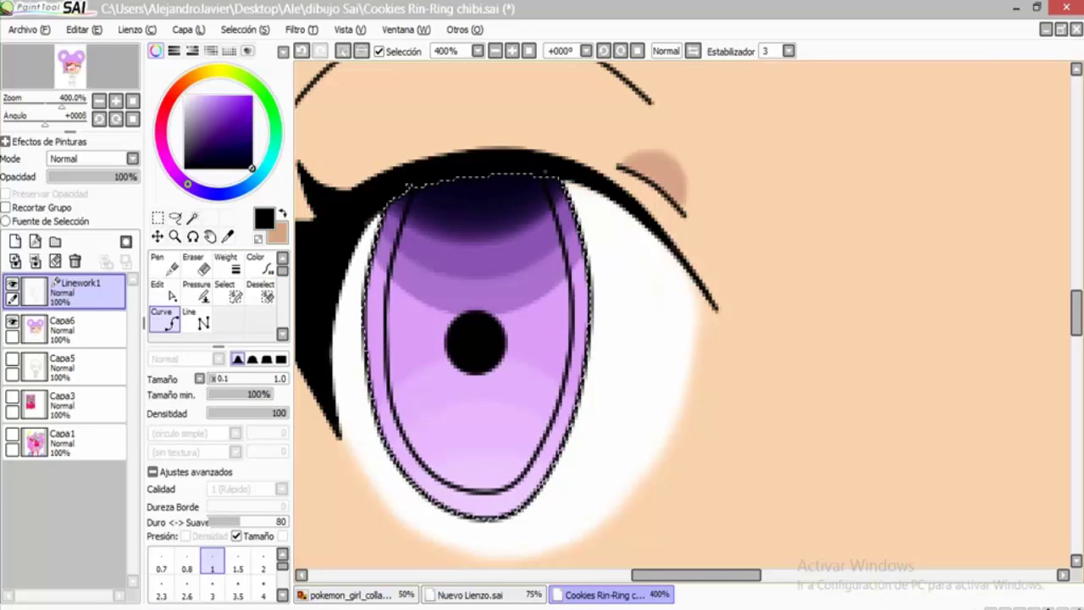
scroll(683, 315, "right", 5)
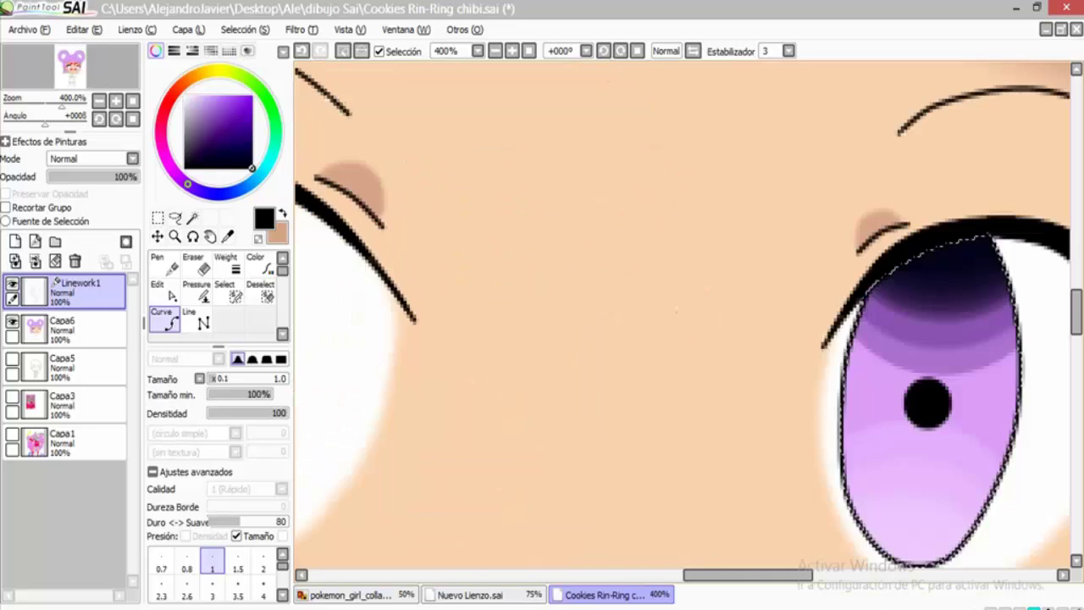
scroll(682, 315, "down", 2)
mouse_move(757, 280)
left_mouse_down()
mouse_move(749, 386)
mouse_move(671, 421)
left_mouse_up()
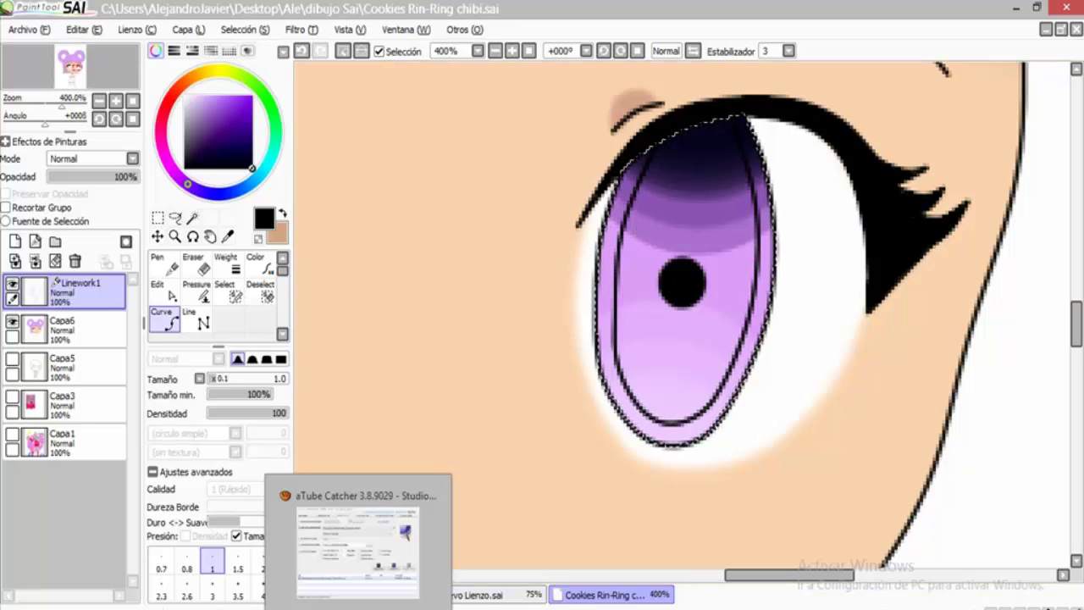
Select the rings between the iris outlines with the Magic Wand and paint them black on Capa6 with the Airbrush.
left_click(192, 217)
left_click(681, 355)
left_click(610, 188)
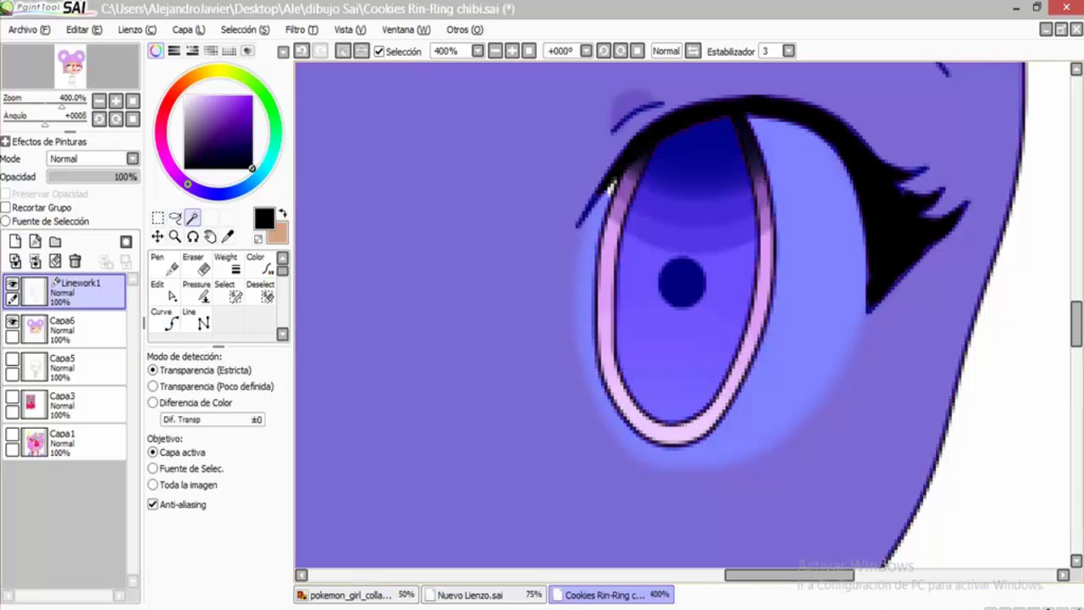
scroll(614, 185, "left", 5)
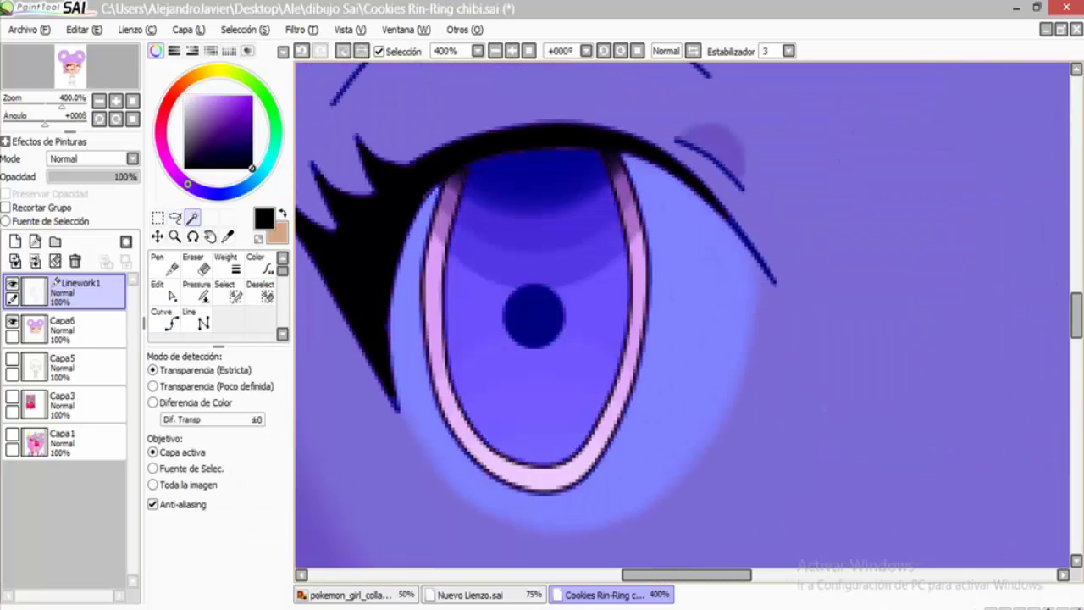
key("Escape")
left_click(64, 326)
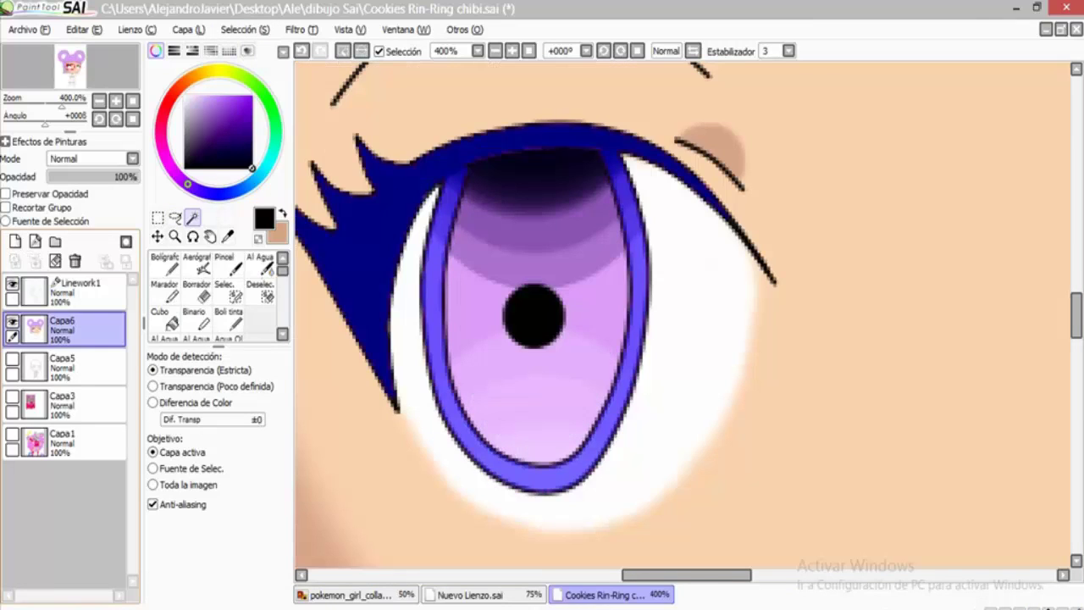
left_click(196, 262)
mouse_move(464, 176)
left_mouse_down()
mouse_move(429, 282)
mouse_move(457, 392)
mouse_move(436, 371)
mouse_move(580, 462)
left_mouse_up()
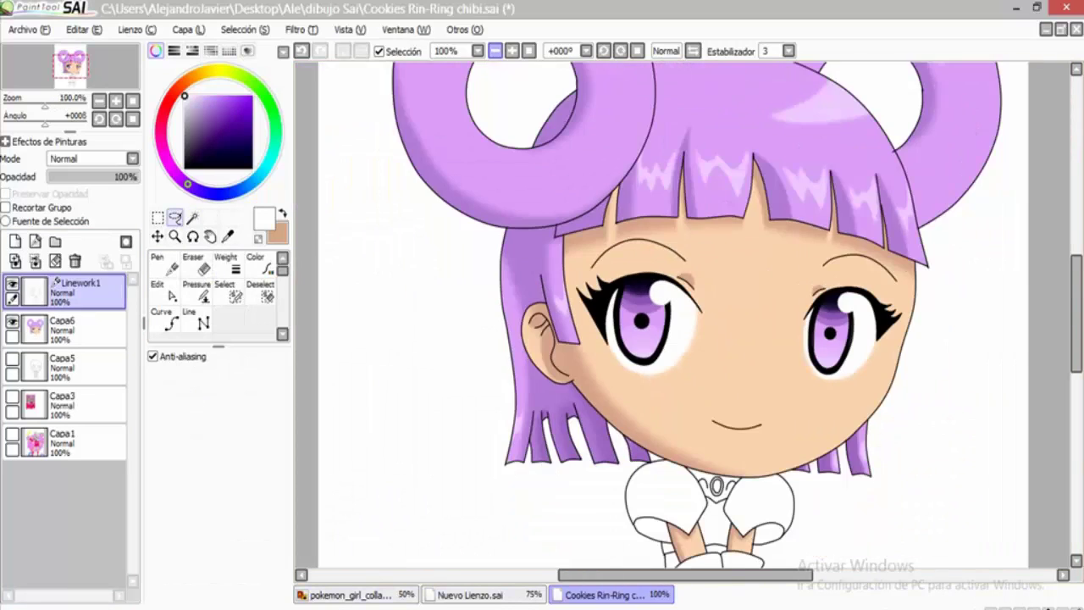
Select the gloves, waist, skirt and boots with the Magic Wand and fill them with hot pink on Capa6.
key("minus")
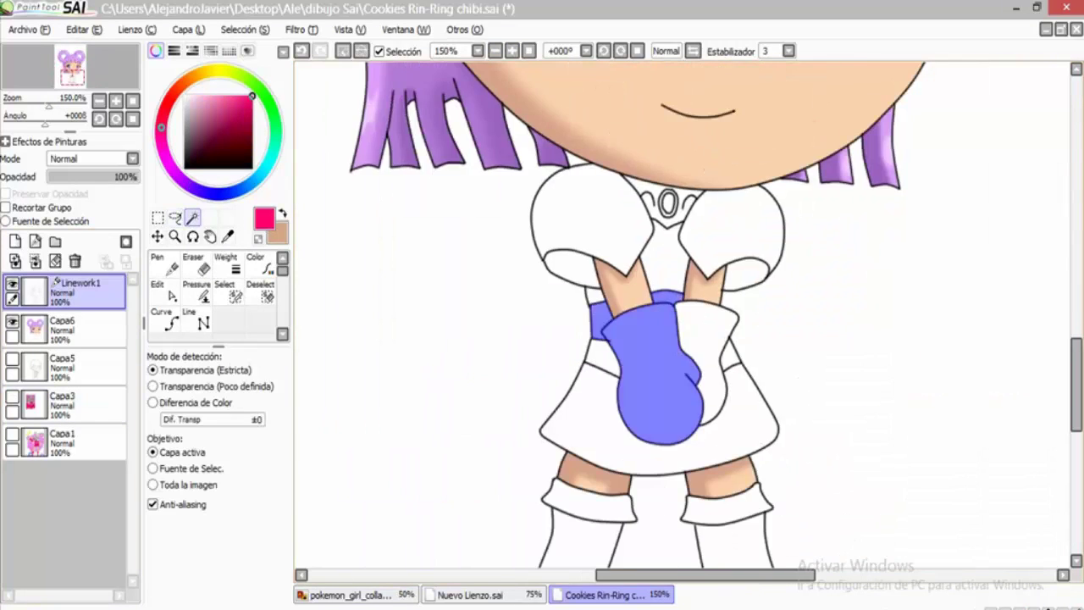
scroll(683, 321, "down", 5)
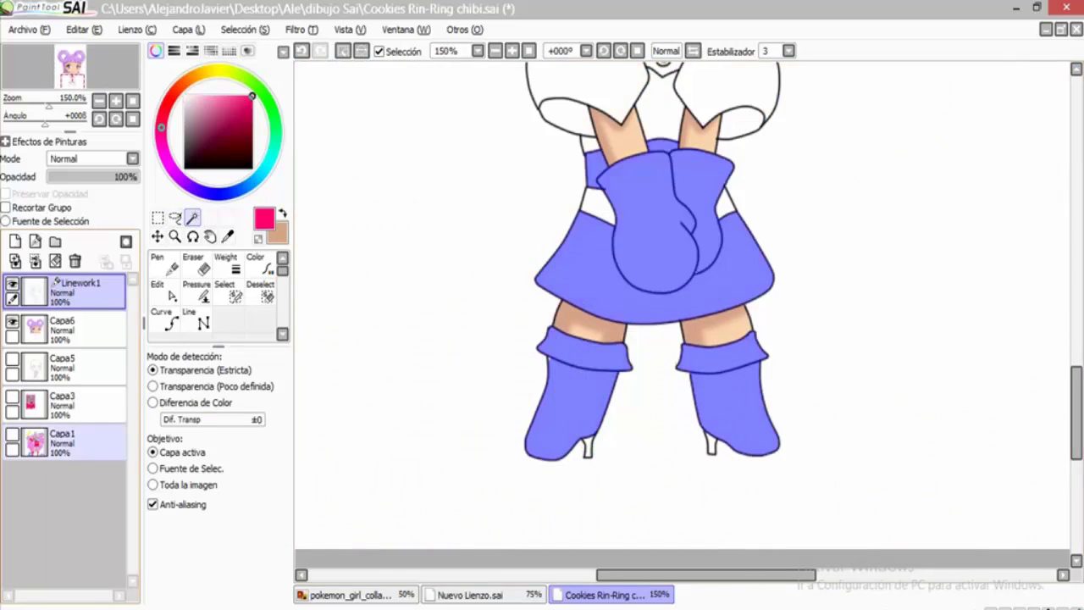
scroll(683, 313, "up", 10)
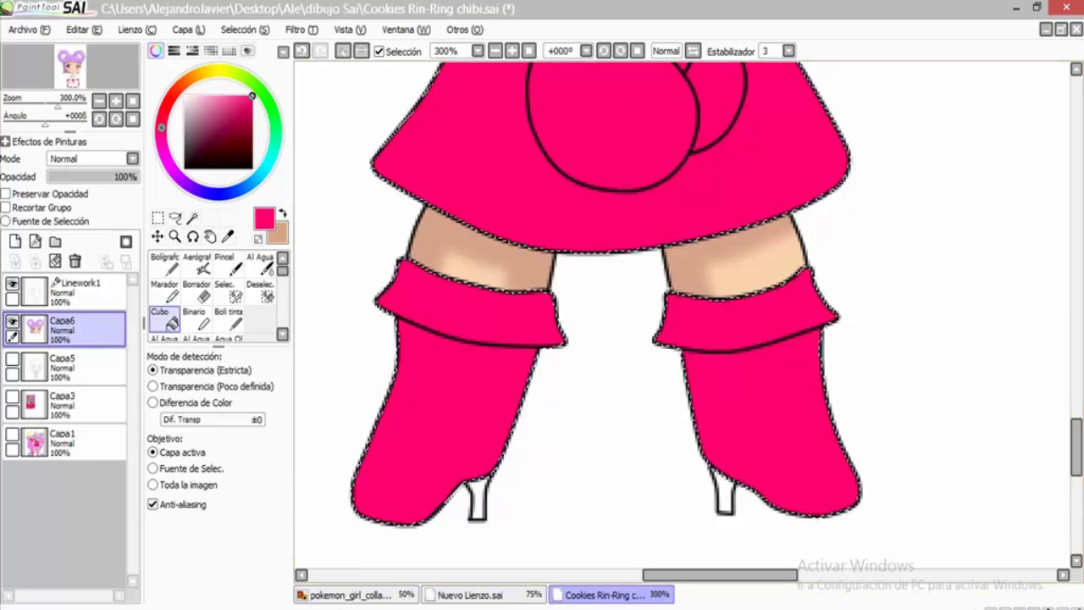
Shade the inner sides of both boots and the area beneath their cuffs in darker pink, reducing the Airbrush to size 7.
key("ctrl+plus")
mouse_move(584, 169)
left_mouse_down()
mouse_move(654, 378)
mouse_move(872, 413)
left_mouse_up()
mouse_move(593, 190)
left_mouse_down()
mouse_move(568, 373)
mouse_move(611, 282)
left_mouse_up()
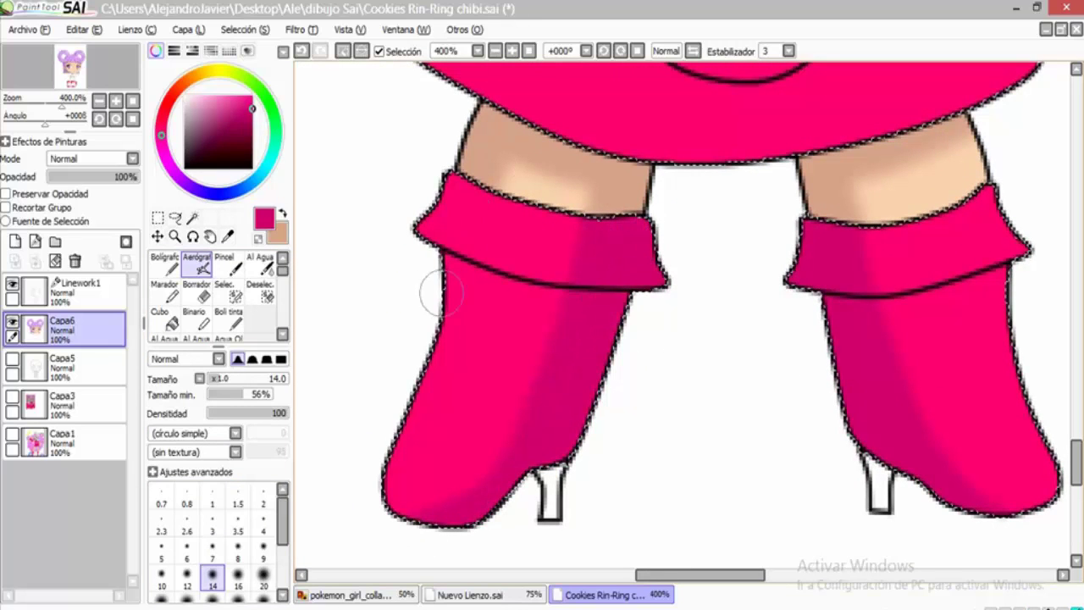
key("bracketleft")
key("bracketleft")
key("bracketleft")
key("bracketleft")
key("bracketleft")
mouse_move(933, 313)
left_mouse_down()
mouse_move(754, 315)
mouse_move(788, 401)
mouse_move(923, 528)
left_mouse_up()
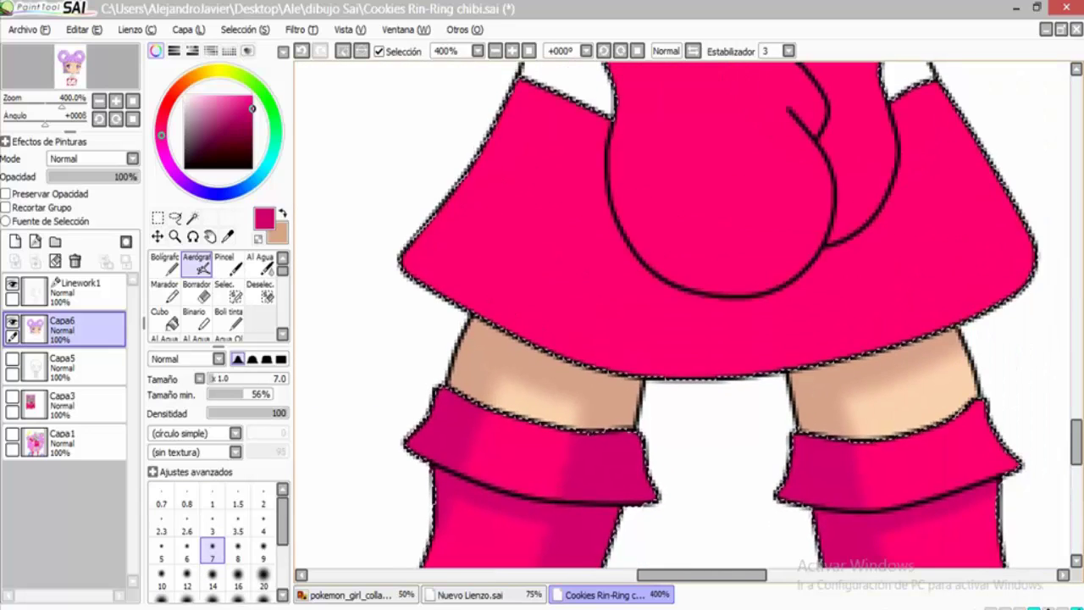
Shade the left side of the skirt in darker pink with the Airbrush at size 14.
left_click_drag(691, 447, 712, 508)
key("bracketright")
key("bracketright")
key("bracketright")
key("bracketright")
key("bracketright")
left_click_drag(516, 186, 440, 330)
left_click_drag(551, 136, 508, 389)
left_click_drag(517, 178, 432, 330)
Shade the left and lower edges of both gloves in darker pink and soften the shadows with the base hot pink.
mouse_move(762, 254)
left_mouse_down()
mouse_move(618, 512)
mouse_move(618, 466)
left_mouse_up()
mouse_move(605, 195)
left_mouse_down()
mouse_move(672, 458)
mouse_move(699, 466)
mouse_move(584, 368)
mouse_move(580, 269)
mouse_move(598, 323)
mouse_move(580, 220)
mouse_move(576, 357)
left_mouse_up()
mouse_move(279, 381)
left_mouse_down()
mouse_move(458, 385)
mouse_move(505, 315)
mouse_move(569, 458)
left_mouse_up()
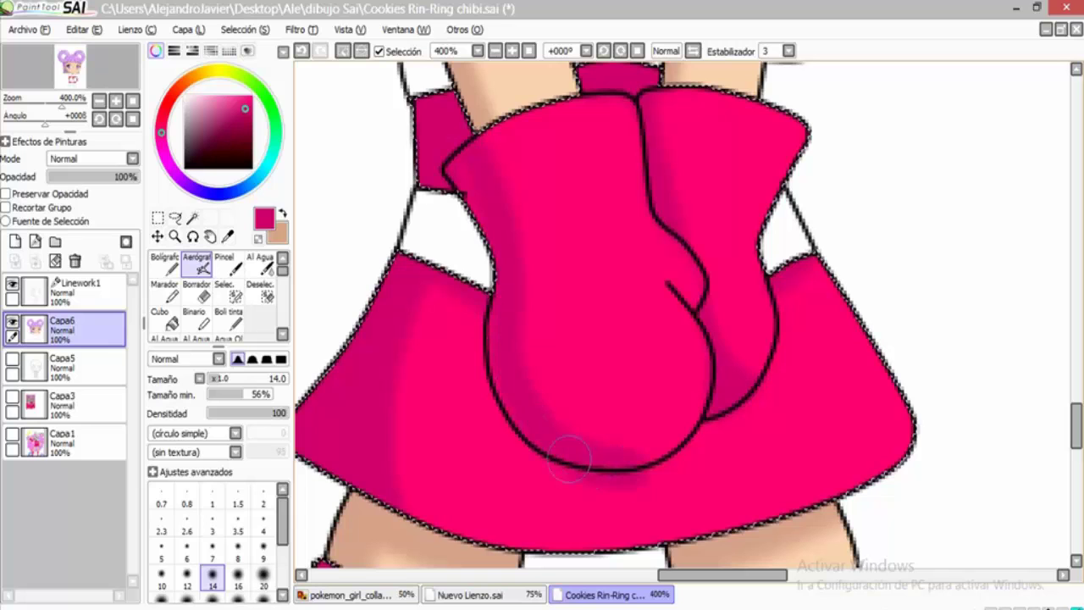
mouse_move(462, 165)
left_mouse_down()
mouse_move(551, 356)
mouse_move(620, 441)
left_mouse_up()
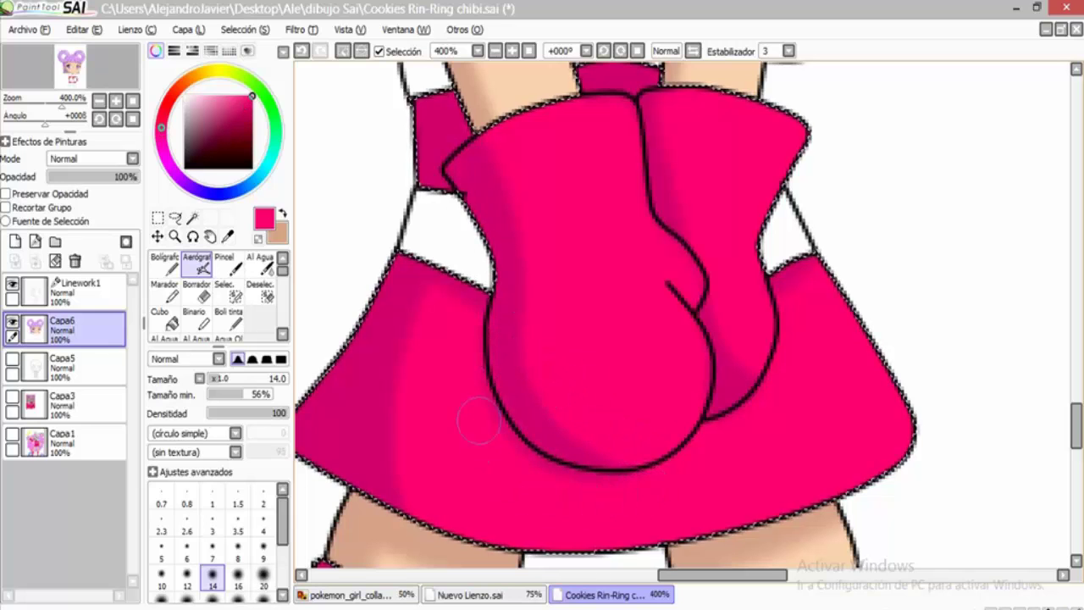
scroll(644, 485, "up", 5)
scroll(532, 194, "down", 5)
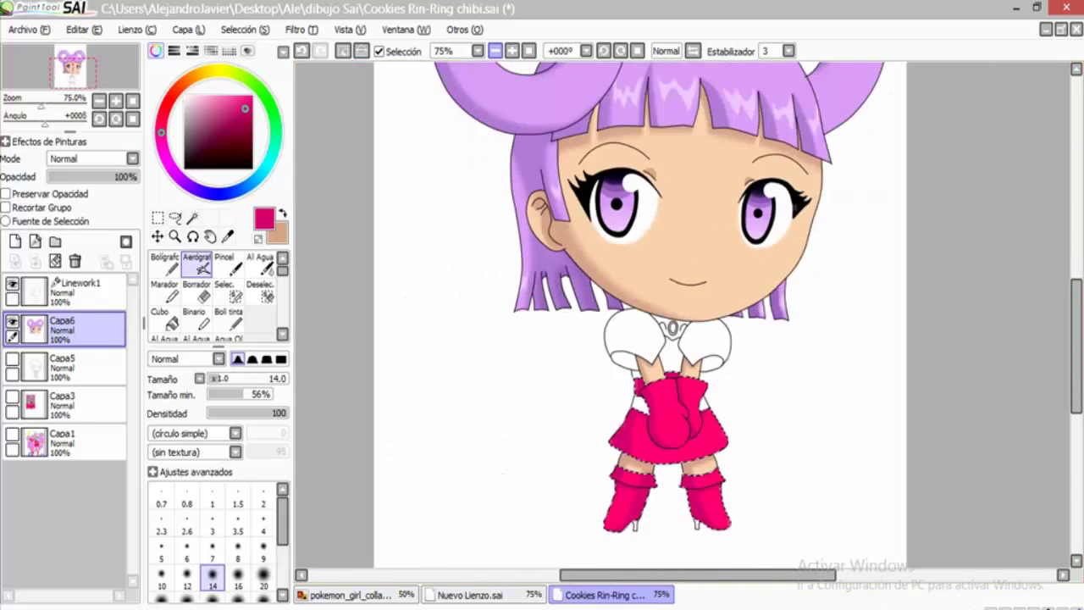
Clear the selection, consult the Capa3 reference, set lilac as the colour and restore the Capa6 view with Linework1 active.
left_click(174, 217)
left_click(12, 320)
left_click(12, 395)
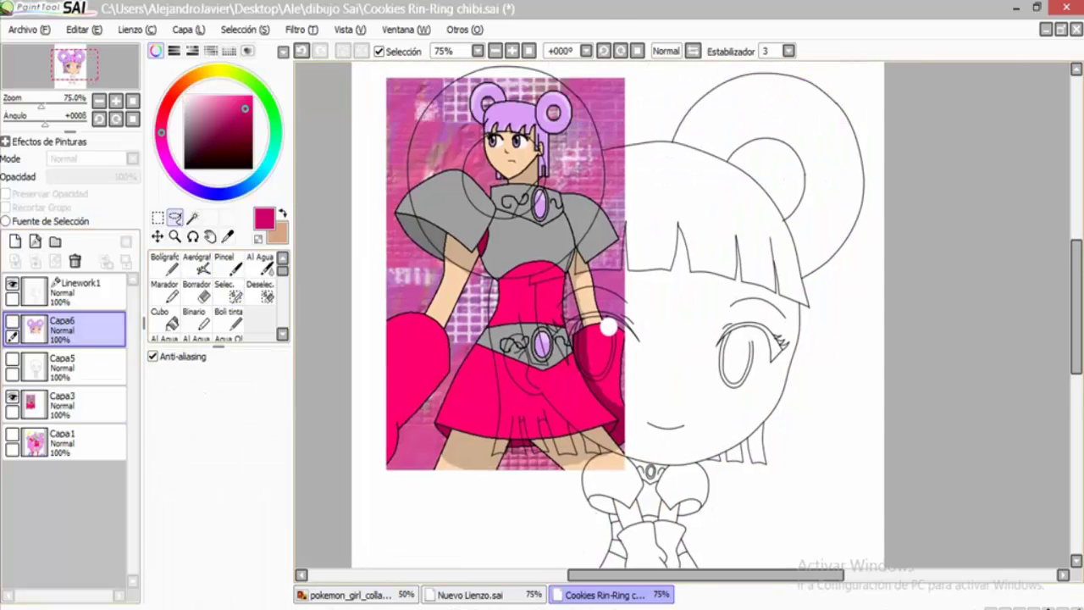
left_click(12, 395)
left_click(12, 320)
left_click(80, 288)
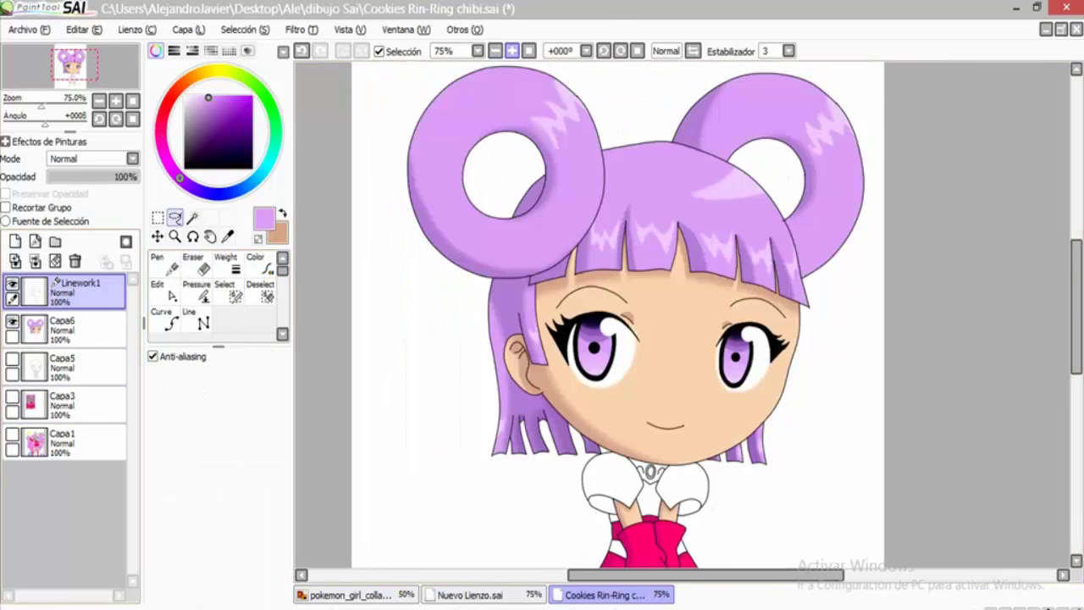
Select the inner oval of the collar gem with the Magic Wand and fill it with purple on Capa6.
scroll(475, 406, "up", 5)
scroll(683, 321, "down", 5)
left_click(192, 218)
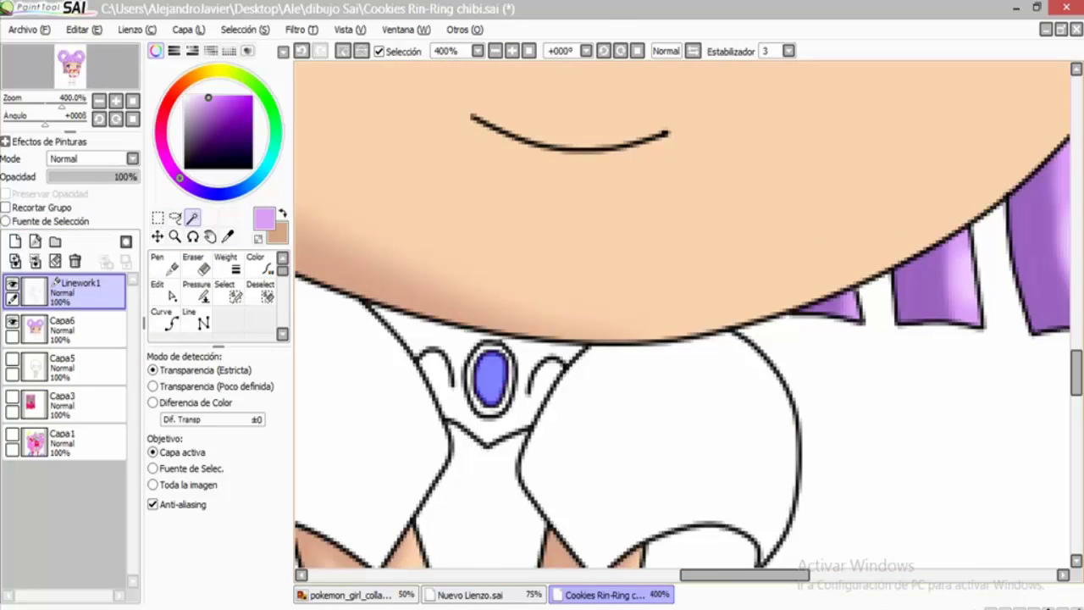
left_click(81, 326)
left_click(164, 320)
Add lilac and pale pink highlights to the collar gem with the Airbrush and clear the selection.
left_click(205, 96)
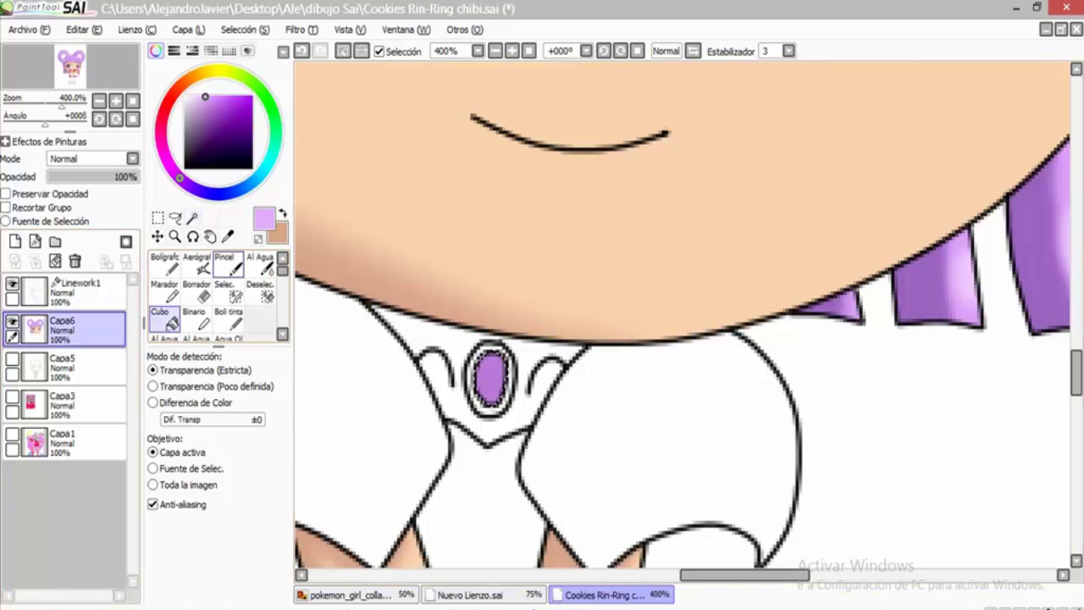
left_click(197, 263)
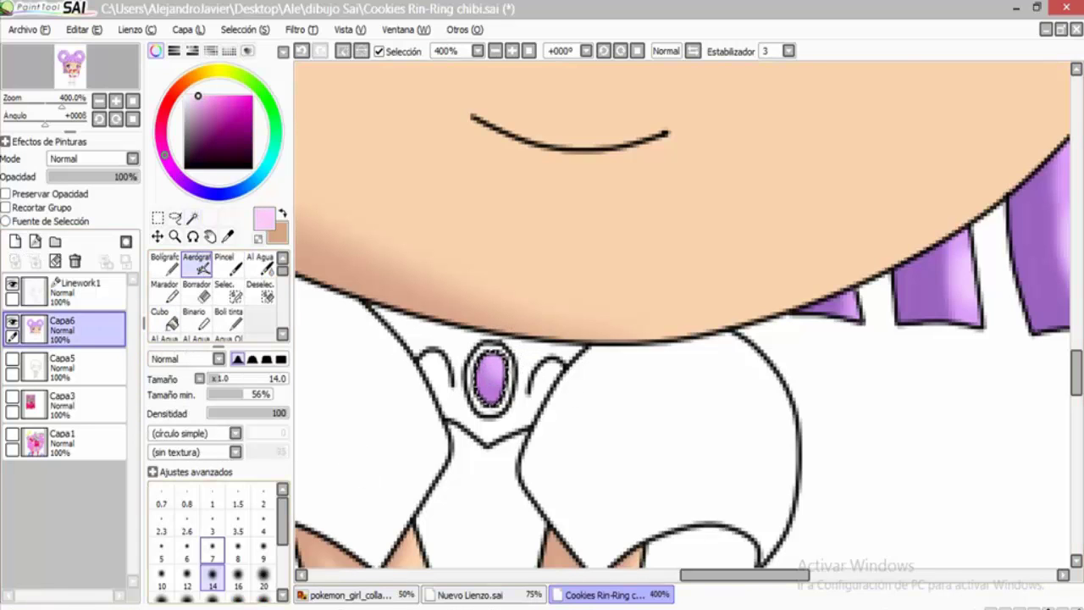
scroll(683, 321, "down", 2)
left_click(174, 217)
scroll(683, 322, "down", 2)
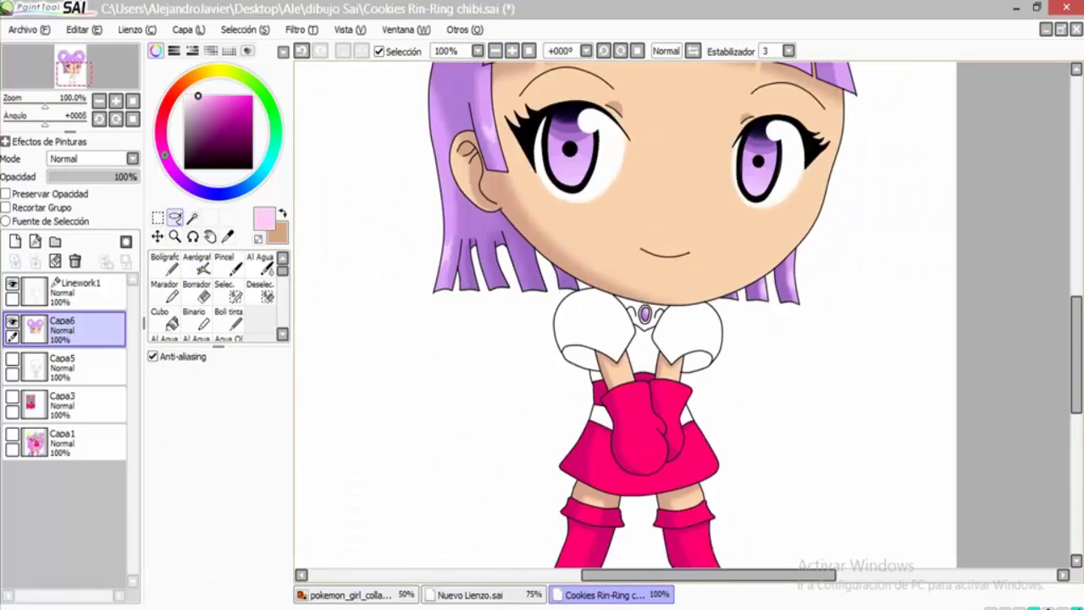
scroll(570, 436, "up", 3)
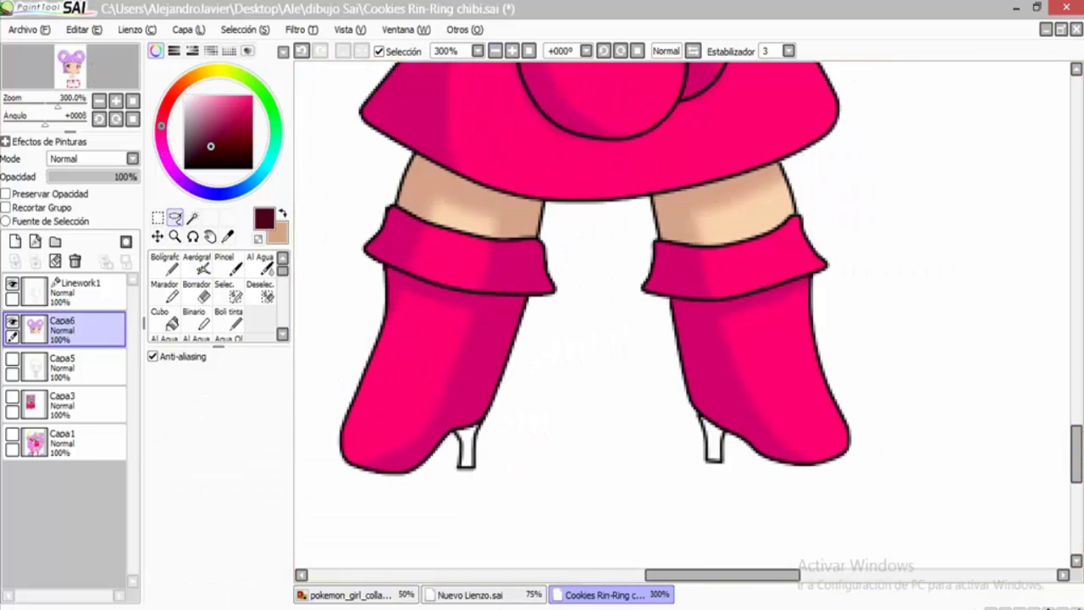
Select both boot heels on Linework1 with the Magic Wand and fill them with dark maroon on Capa6.
left_click(80, 288)
left_click(191, 218)
left_click(466, 445)
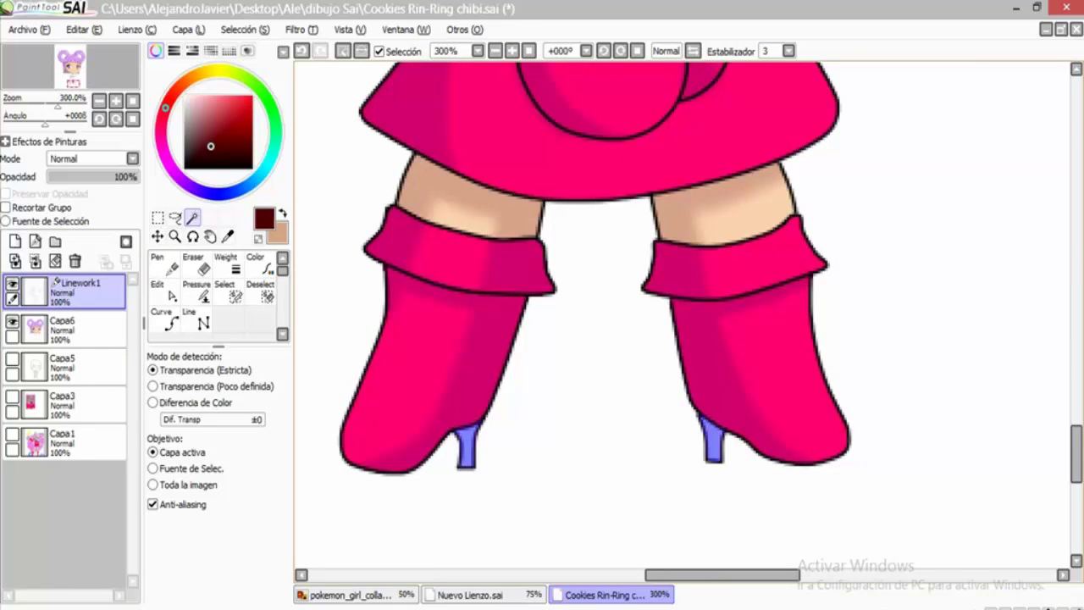
left_click(80, 326)
scroll(592, 321, "up", 5)
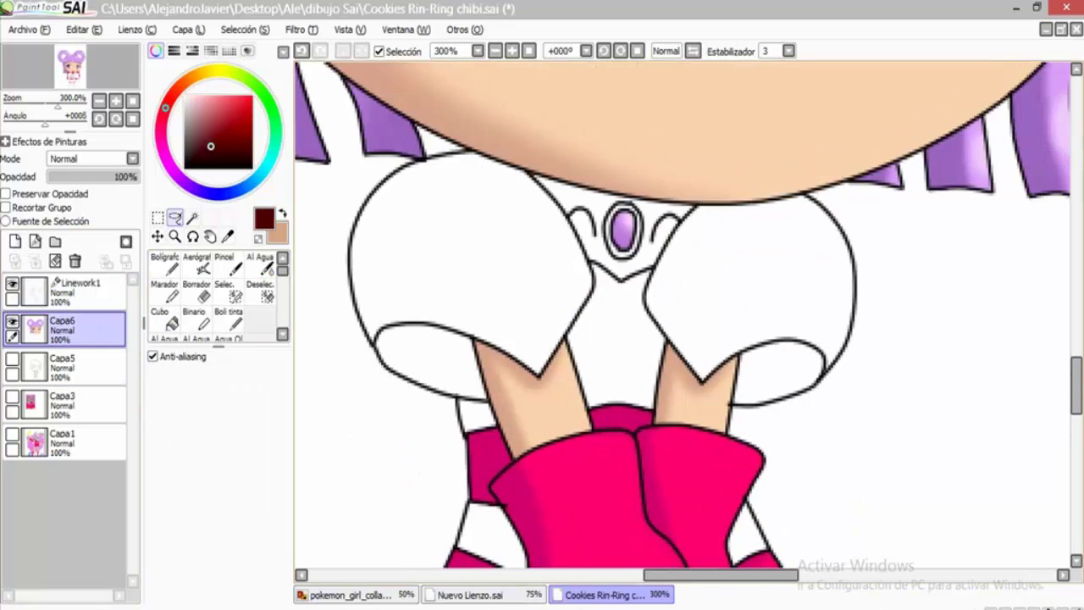
Consult the Capa3 reference, set medium grey as the colour for the top, and hide the reference again.
scroll(593, 322, "down", 4)
left_click(12, 395)
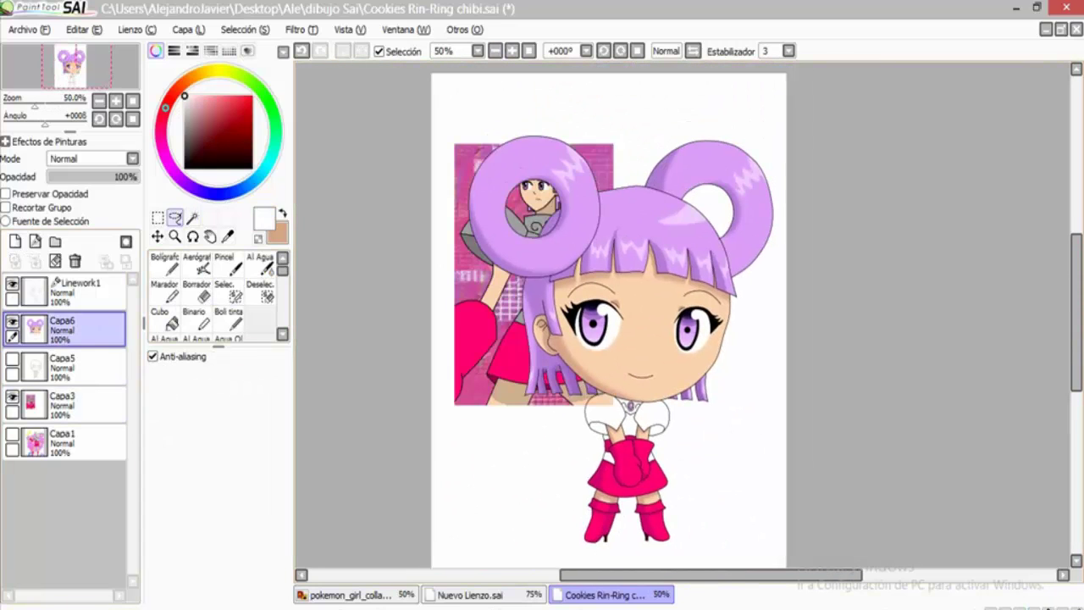
left_click(184, 122)
left_click(12, 395)
Select the puffed sleeves, collar, bodice and waist pieces with the Magic Wand on Linework1, including small gaps around the collar linework.
left_click(80, 288)
left_click(191, 218)
scroll(517, 264, "down", 3)
left_click(516, 264)
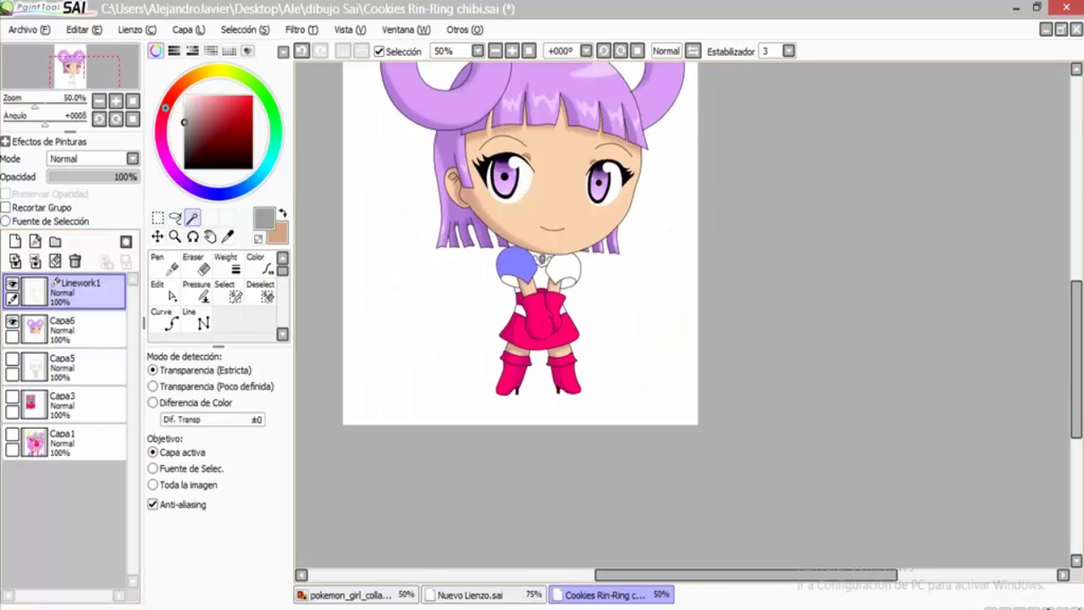
left_click(511, 51)
left_click(512, 51)
left_click(620, 51)
left_click(637, 51)
left_click(511, 51)
left_click(224, 292)
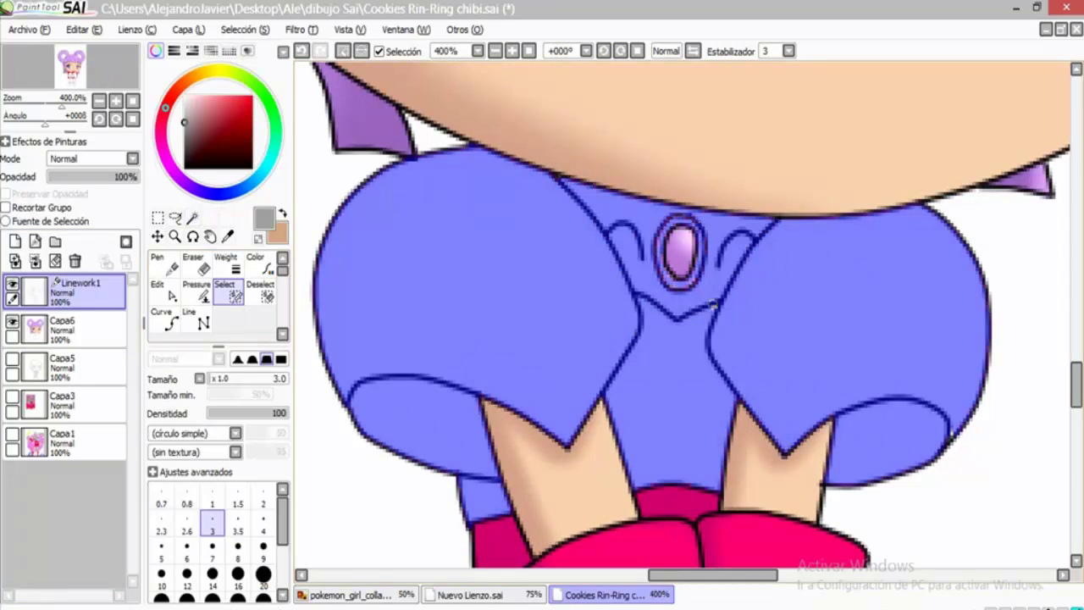
Fill the selected sleeves, collar, bodice and waist pieces with medium grey on Capa6.
scroll(762, 382, "down", 5)
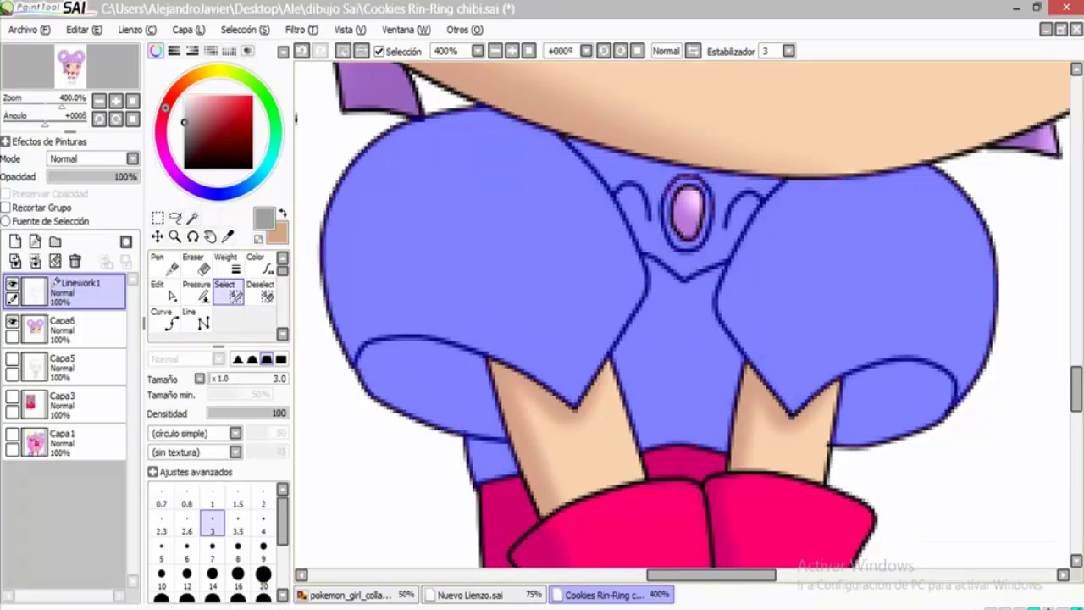
scroll(678, 321, "up", 5)
left_click(61, 326)
left_click(192, 218)
left_click(423, 296)
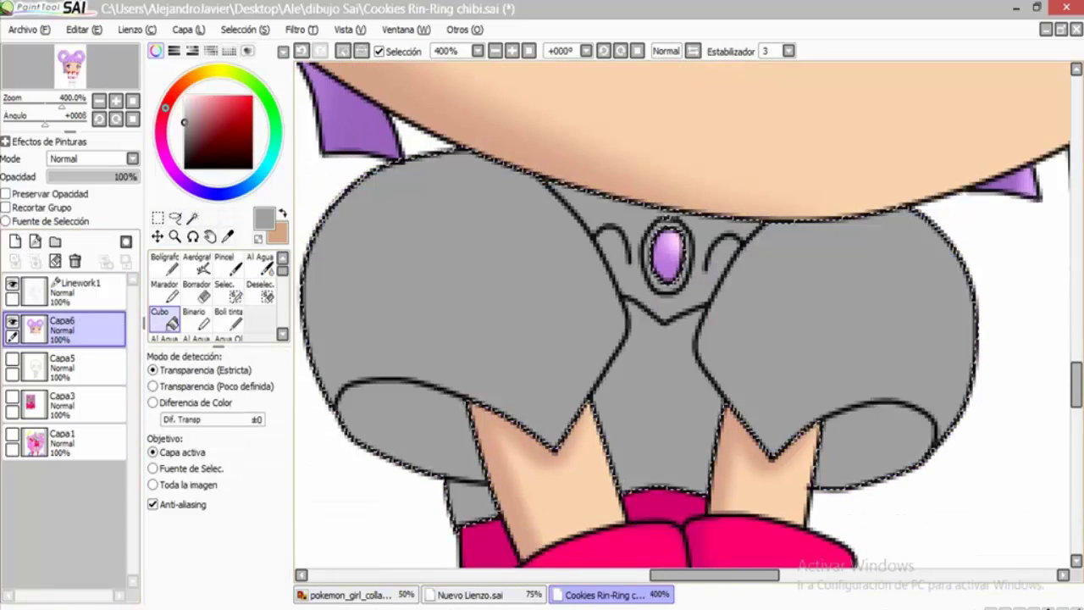
Shade the waist piece, the left sleeve's inner opening and its outer edge in darker grey with the size 14 Airbrush.
scroll(678, 321, "down", 3)
left_click(197, 262)
mouse_move(476, 377)
left_mouse_down()
mouse_move(449, 412)
mouse_move(557, 441)
left_mouse_up()
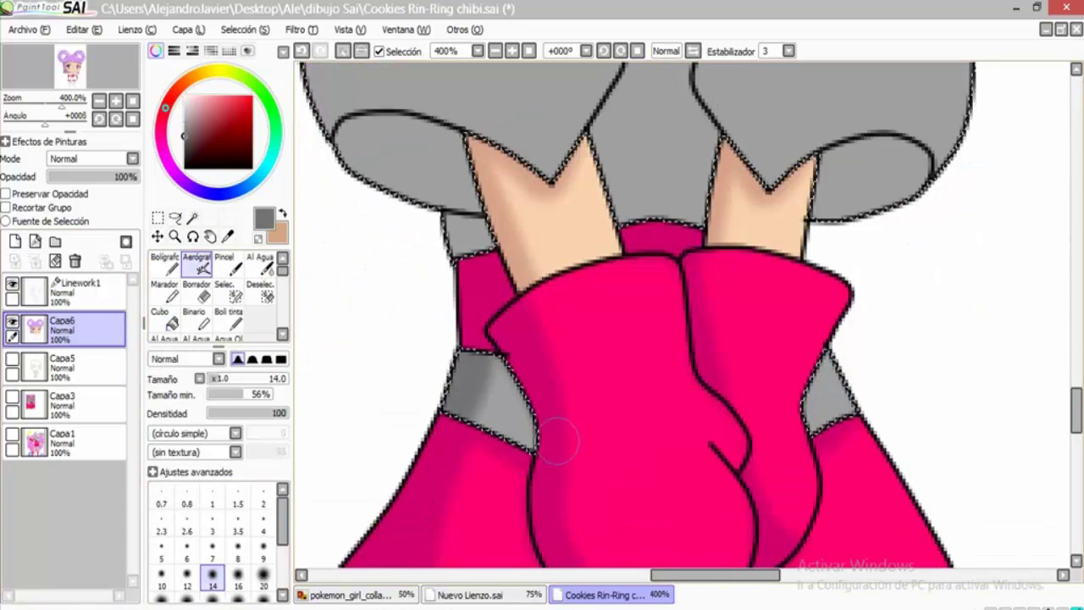
scroll(459, 363, "up", 5)
left_click_drag(474, 365, 590, 402)
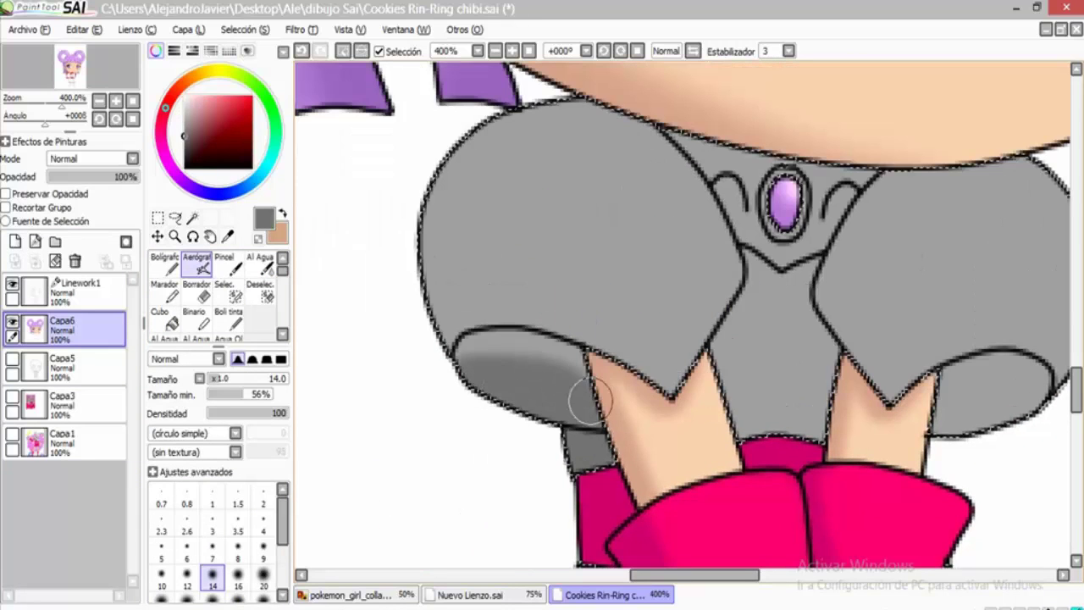
left_click_drag(506, 348, 457, 119)
Shade the collar beneath the chin and the right sleeve's upper edge, inner edge and opening in darker grey.
scroll(508, 110, "up", 4)
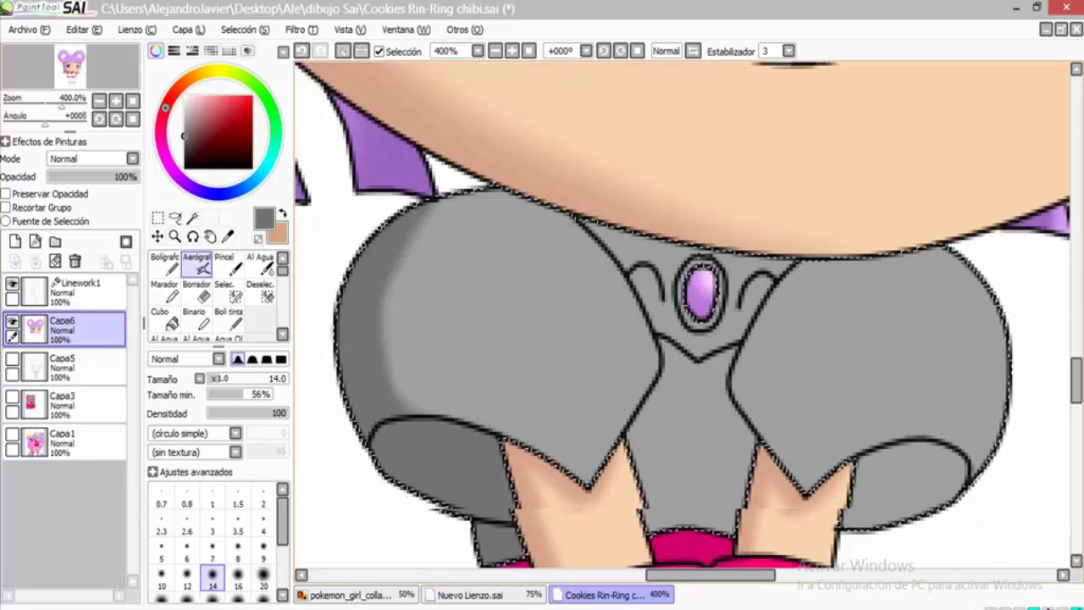
scroll(542, 212, "right", 3)
mouse_move(562, 234)
left_mouse_down()
mouse_move(661, 280)
mouse_move(742, 269)
mouse_move(588, 264)
mouse_move(944, 246)
left_mouse_up()
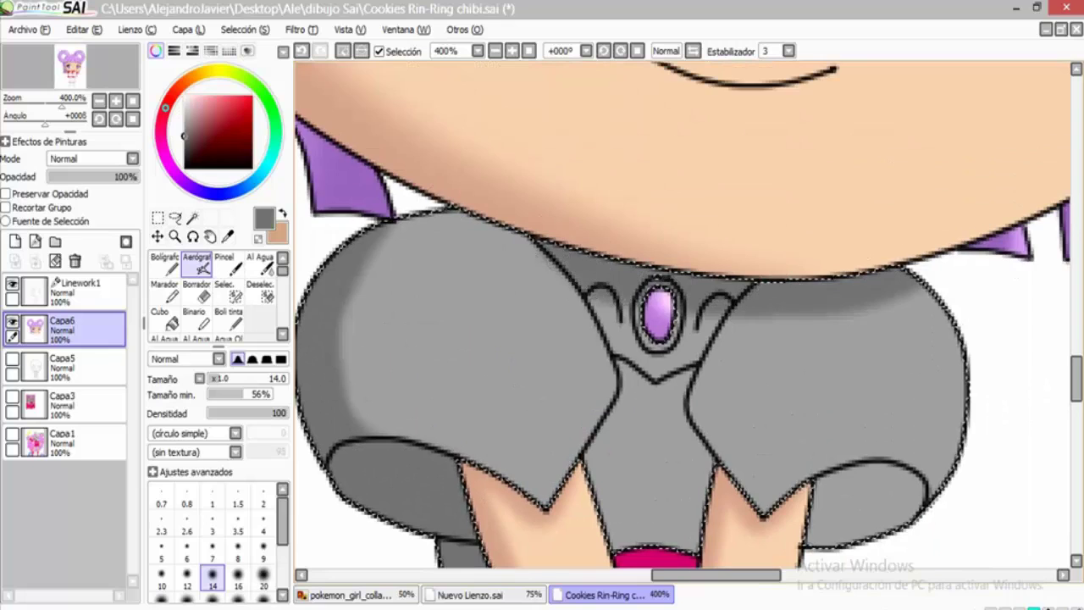
scroll(683, 322, "down", 3)
scroll(683, 322, "right", 3)
left_click_drag(690, 364, 775, 369)
left_click_drag(611, 194, 578, 284)
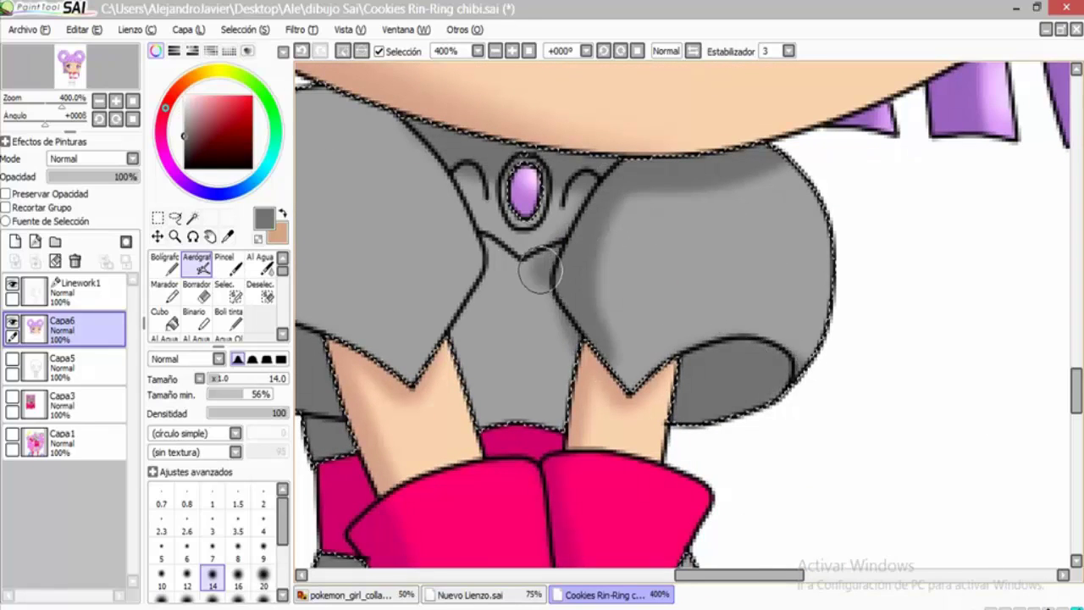
Shade the bodice in darker grey, leaving a lighter centre streak, and soften the right sleeve's shadow with the base grey.
scroll(539, 271, "left", 3)
left_click_drag(656, 326, 669, 449)
mouse_move(560, 362)
left_mouse_down()
mouse_move(625, 309)
mouse_move(619, 296)
mouse_move(694, 298)
mouse_move(596, 278)
left_mouse_up()
left_click_drag(796, 402, 754, 373)
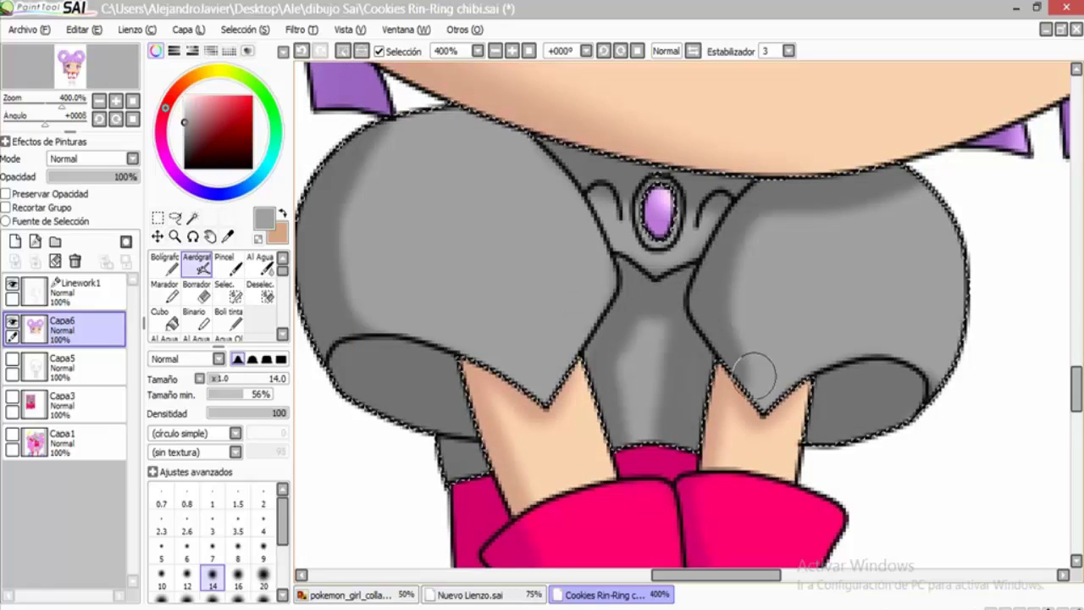
left_click_drag(746, 331, 753, 398)
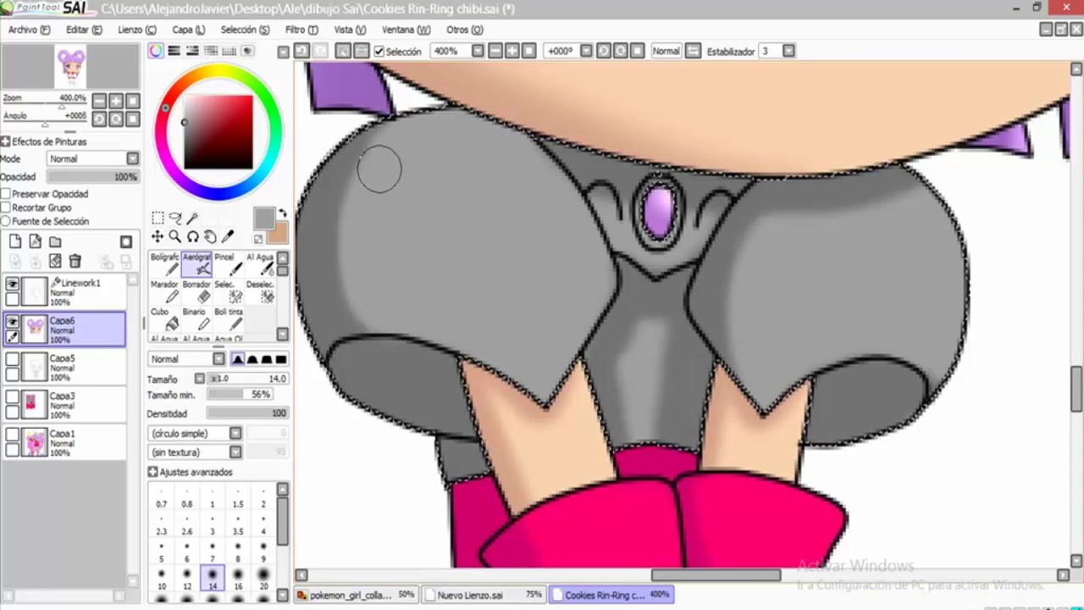
Add soft white highlights to both puffed sleeves with the Airbrush at size 50 and density 47.
scroll(975, 339, "down", 1)
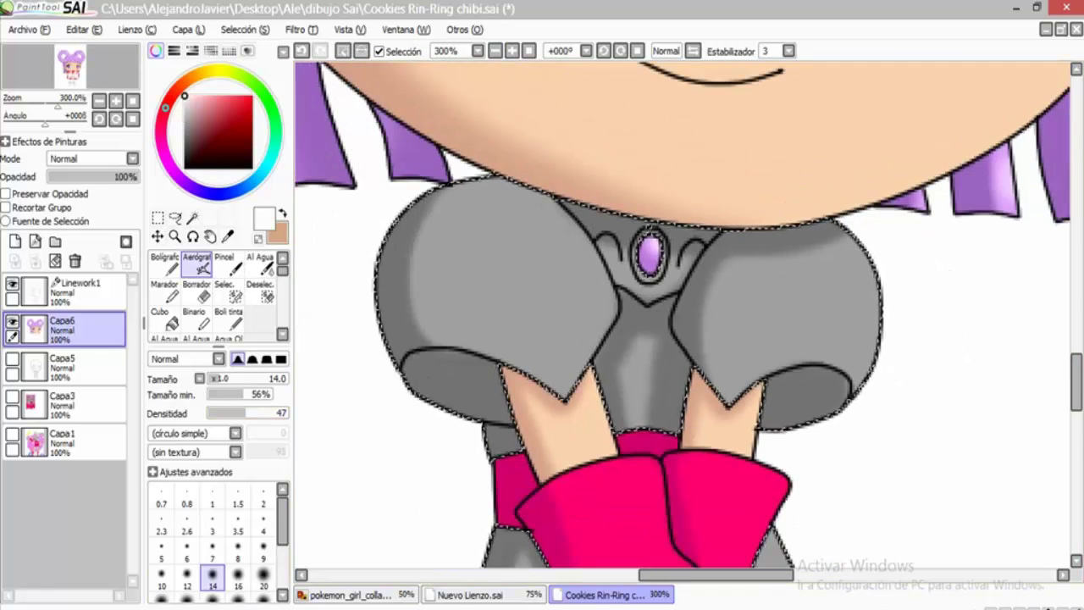
key("bracketright")
key("bracketright")
key("bracketright")
key("bracketright")
key("bracketright")
key("bracketright")
key("bracketright")
left_click_drag(460, 230, 497, 230)
left_click_drag(839, 254, 876, 262)
Reduce the Airbrush size to 7 for the small collar details around the gem.
scroll(797, 364, "down", 3)
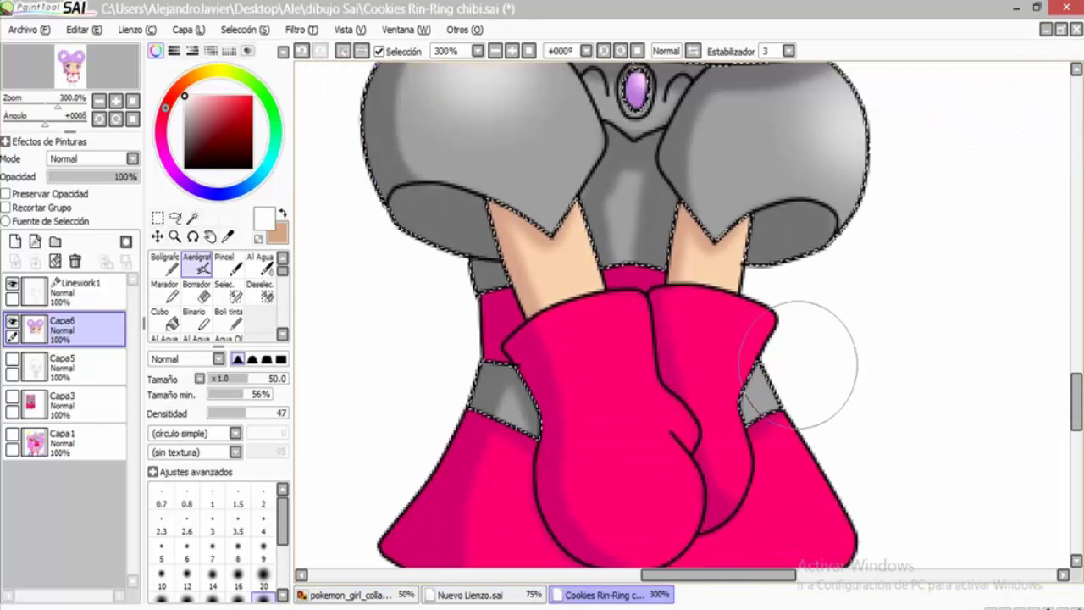
key("bracketleft")
key("bracketleft")
key("bracketleft")
key("bracketleft")
key("bracketleft")
key("bracketleft")
key("bracketleft")
scroll(777, 370, "up", 3)
scroll(777, 370, "up", 3)
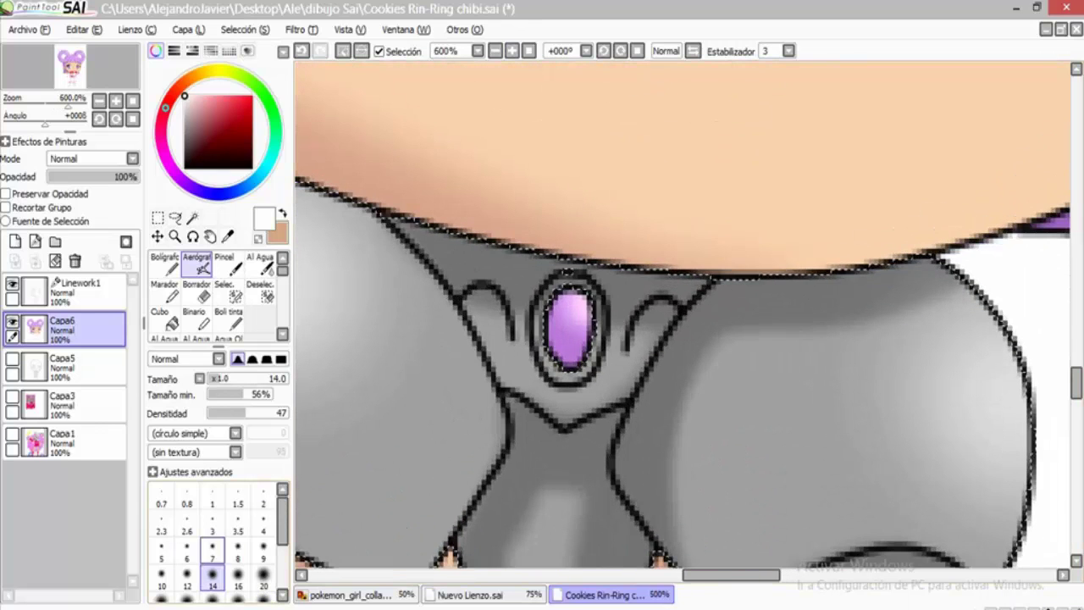
key("bracketleft")
key("bracketleft")
key("bracketleft")
key("bracketleft")
key("bracketleft")
scroll(591, 315, "down", 5)
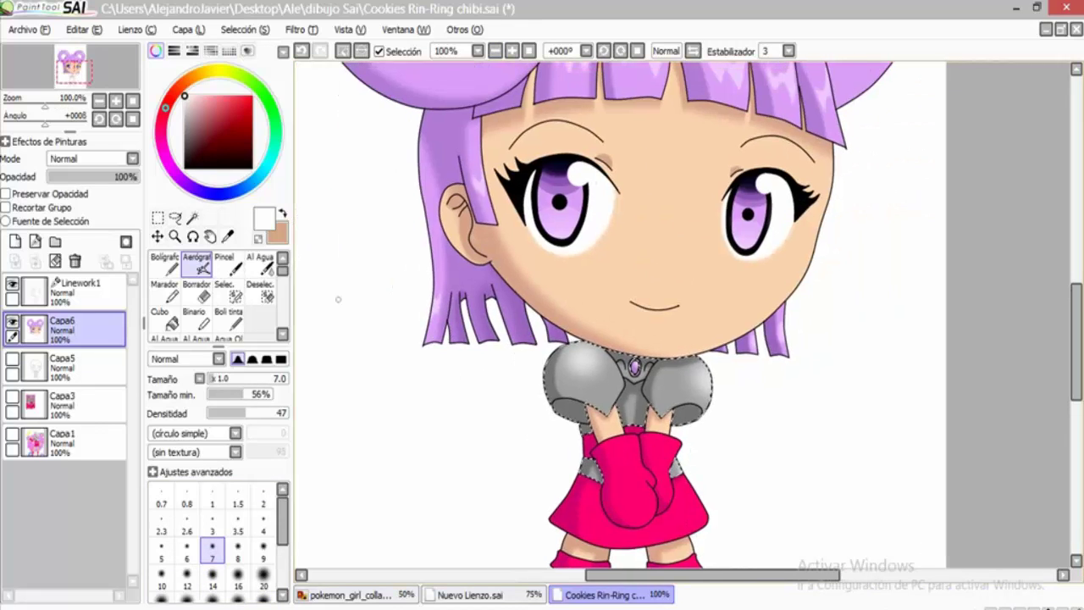
Clear the selection, activate Linework1 and ready its Color tool with purple for recolouring the lines.
key("a")
key("Page_Up")
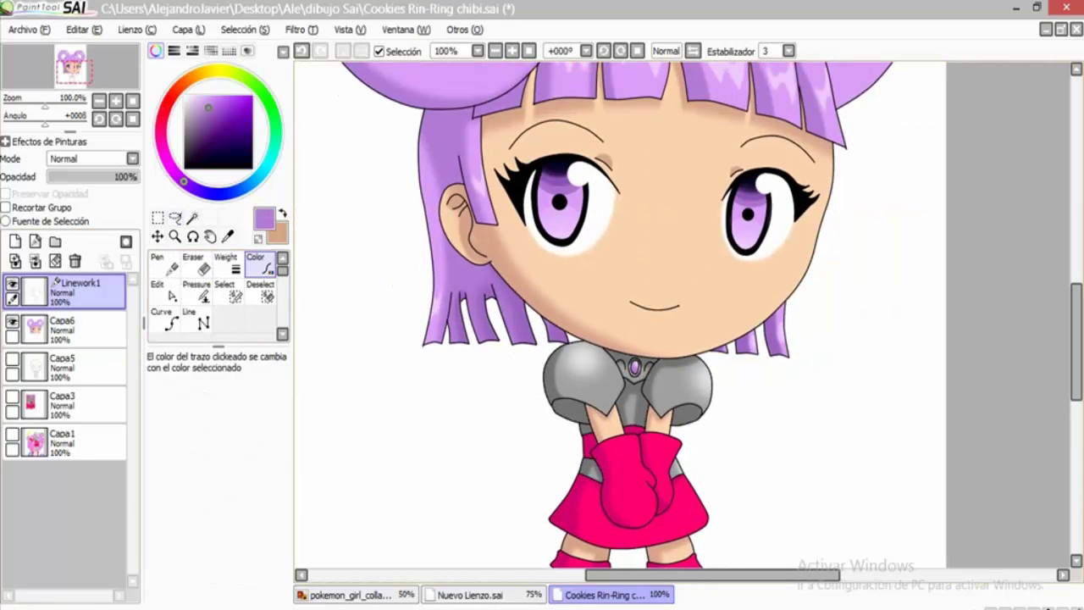
scroll(598, 393, "down", 2)
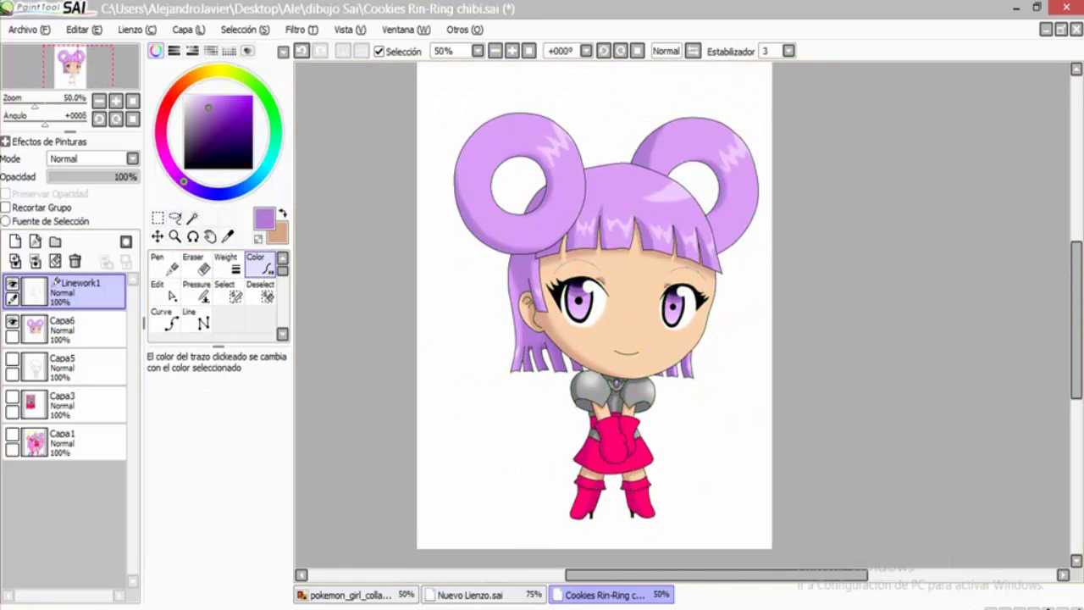